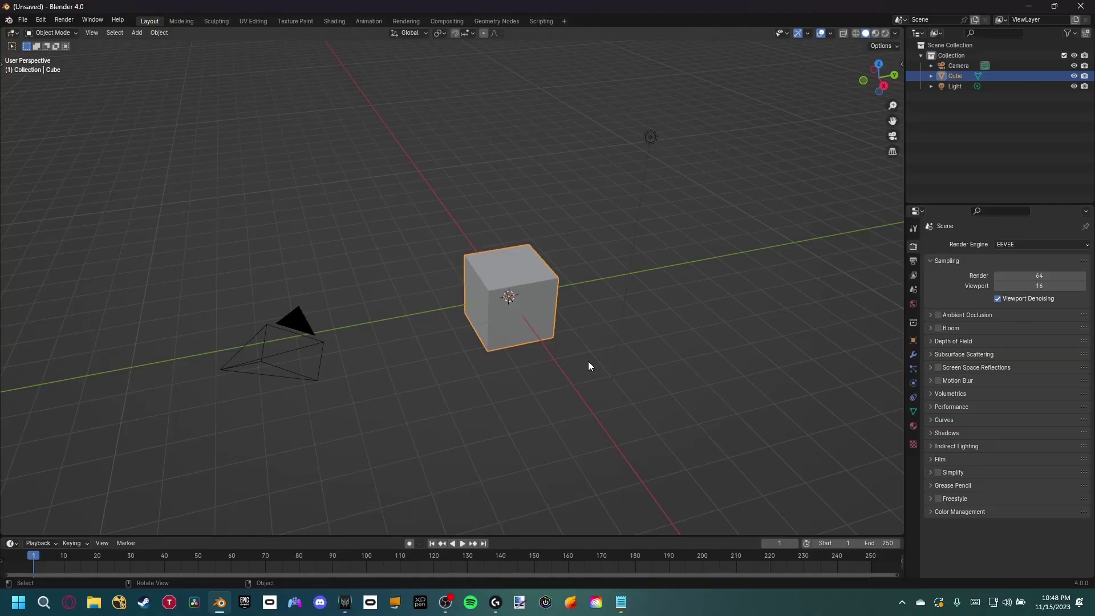
# - Change the Color Management view transform in Render Properties from Filmic to AgX
pyautogui.click(933, 512)
pyautogui.scroll(-2, 958, 499)
pyautogui.click(1005, 495)
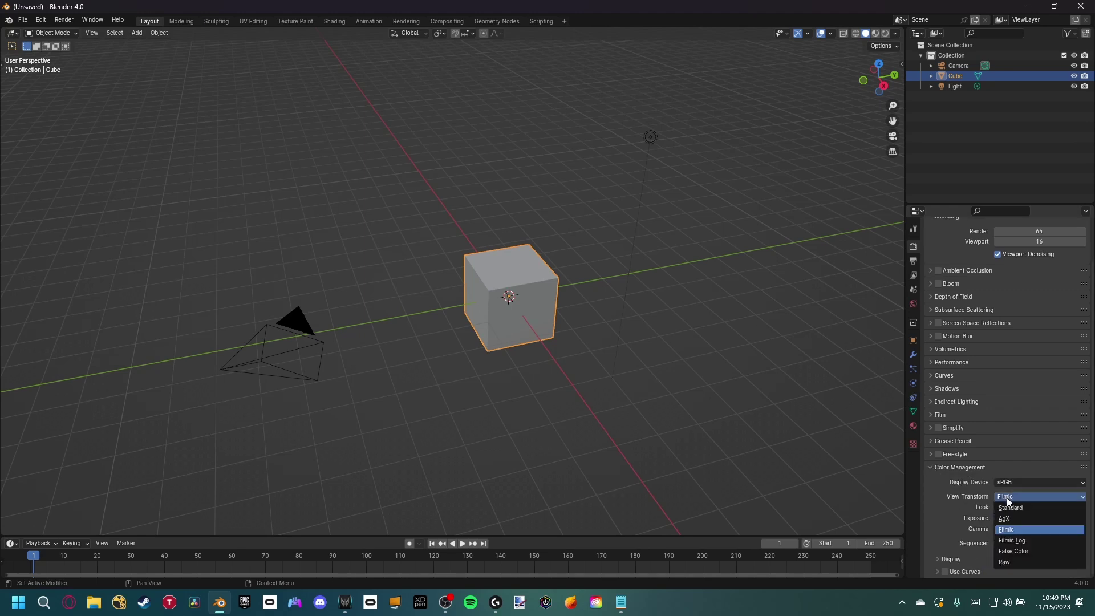
pyautogui.click(1008, 518)
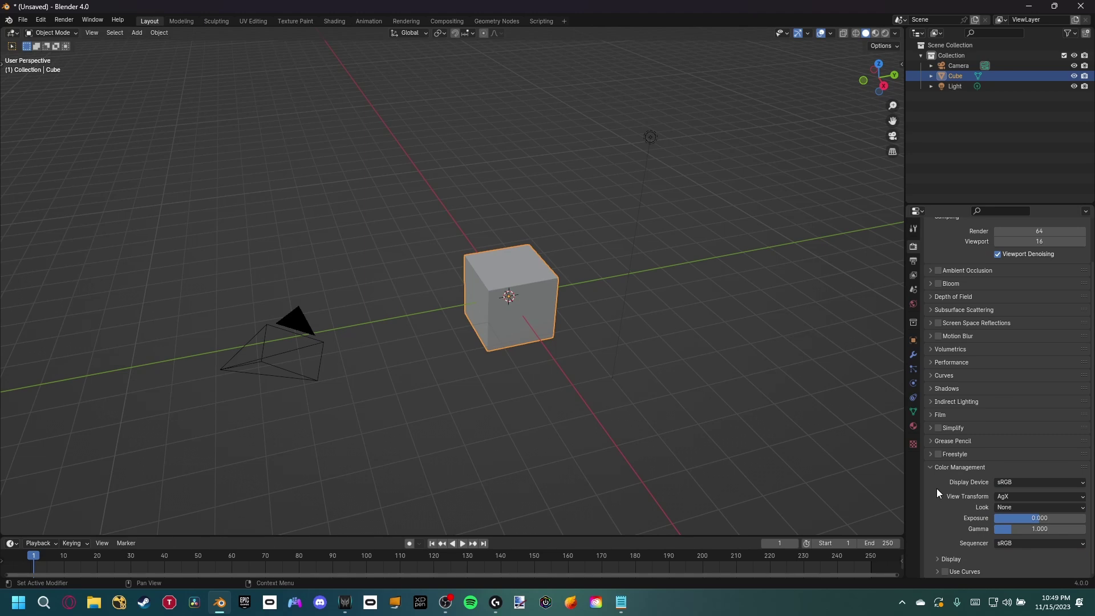
pyautogui.moveTo(622, 263); pyautogui.dragTo(600, 242, button='middle')
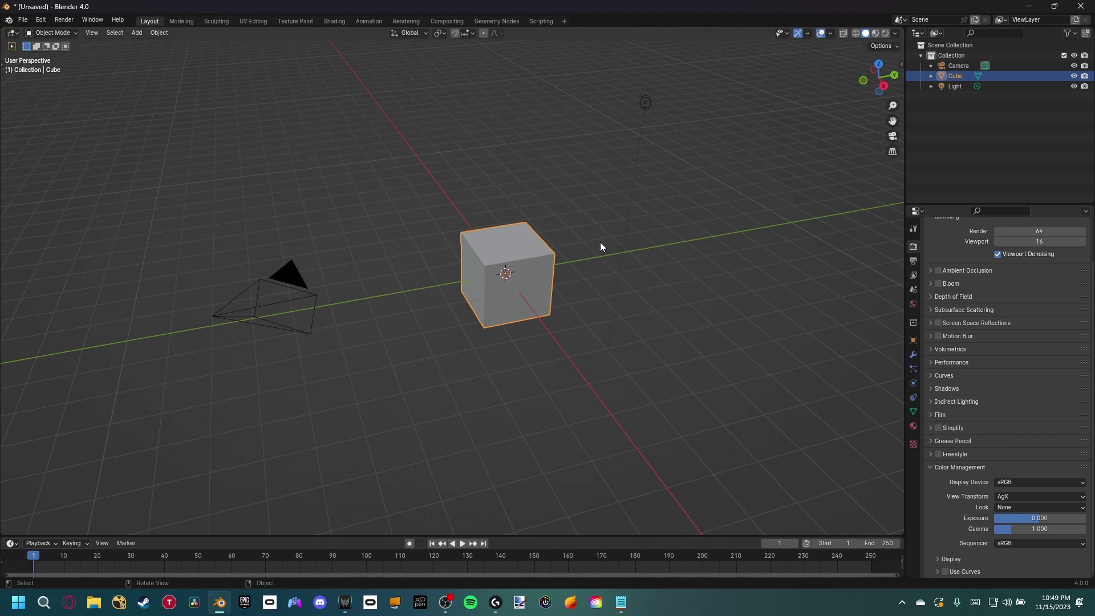
# - Add a Motion Tracking workspace from the VFX templates
pyautogui.moveTo(600, 246); pyautogui.dragTo(588, 240, button='middle')
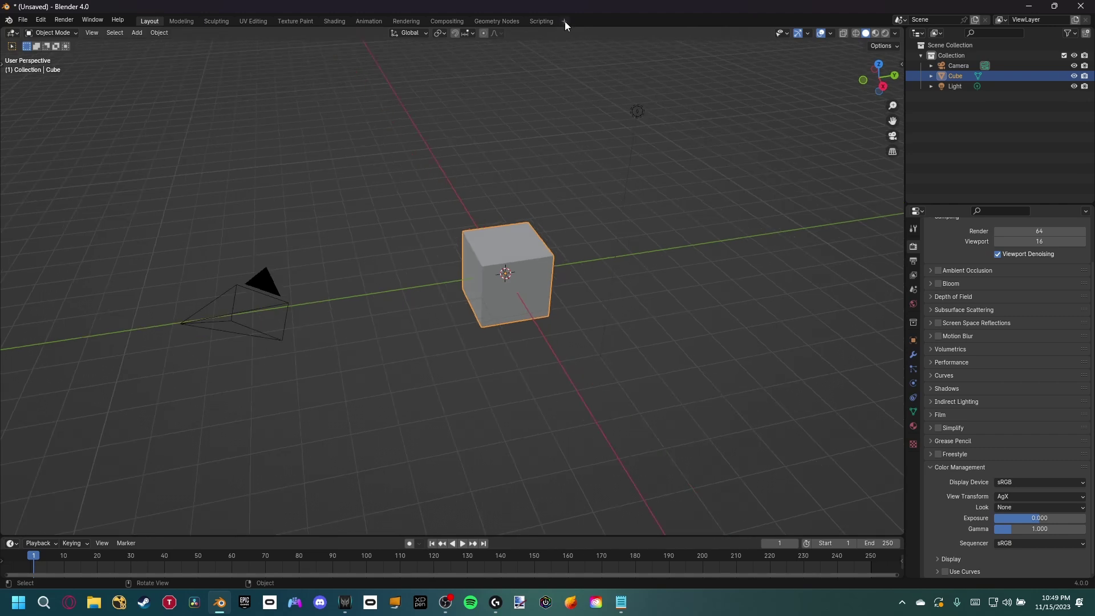
pyautogui.click(565, 22)
pyautogui.moveTo(538, 66)
pyautogui.click(610, 95)
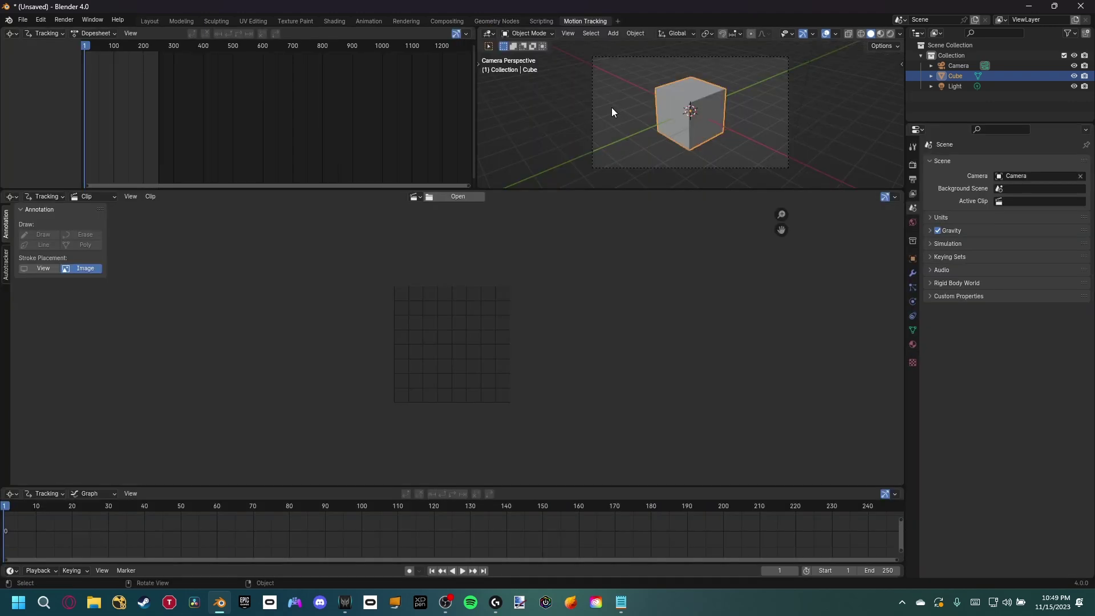
# - Load every frame of the Wine_BG_PLT image sequence as the tracking clip
pyautogui.click(436, 196)
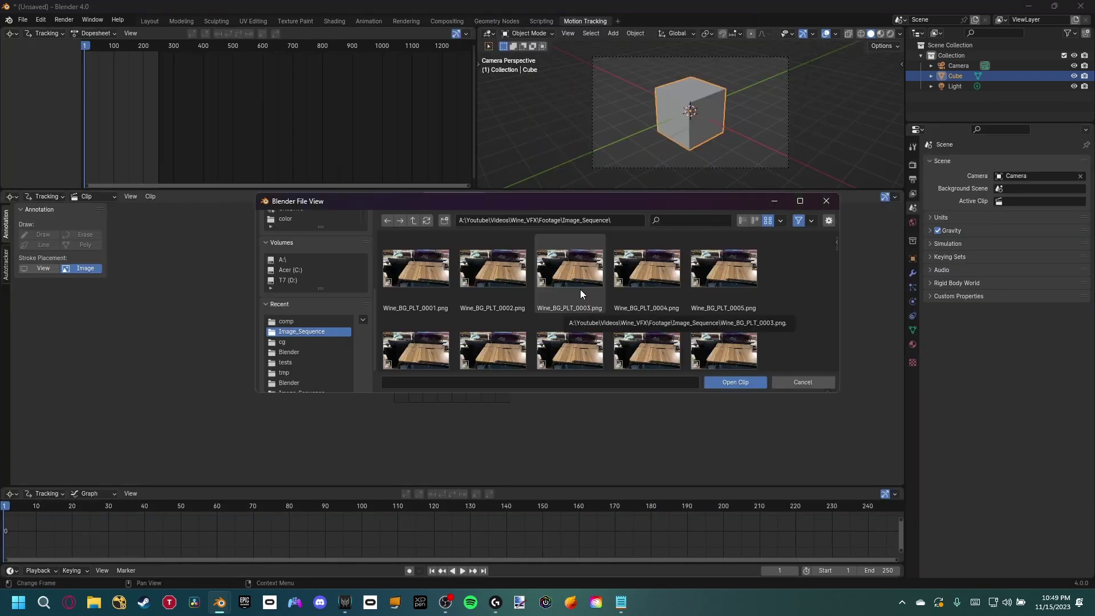
pyautogui.press('a')
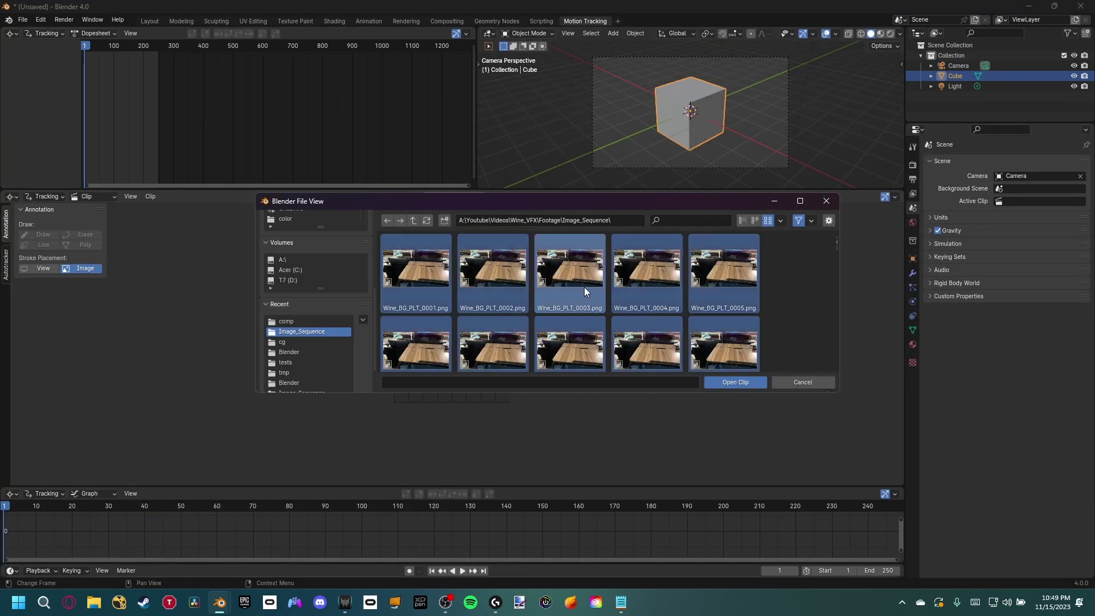
pyautogui.click(736, 383)
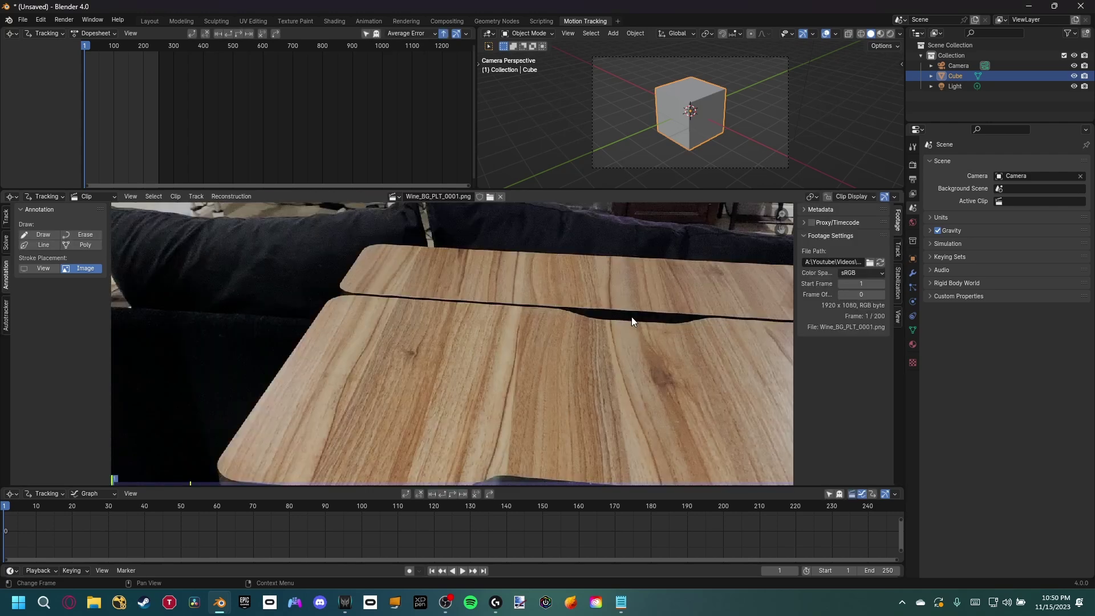
# - Match the scene frame range to the clip and prefetch all its frames
pyautogui.click(6, 216)
pyautogui.click(56, 223)
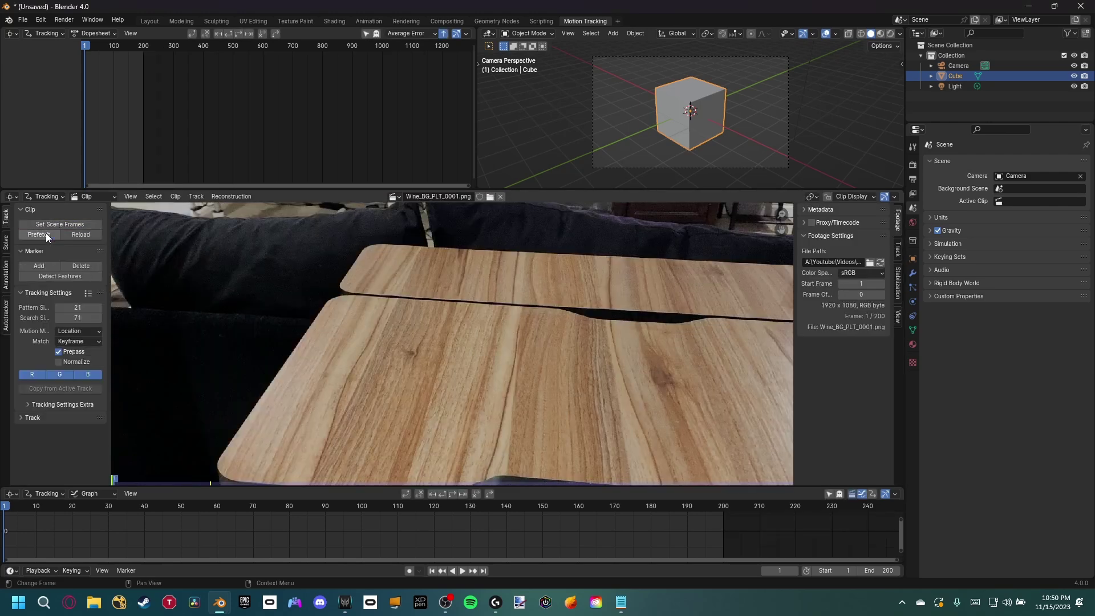
pyautogui.click(46, 233)
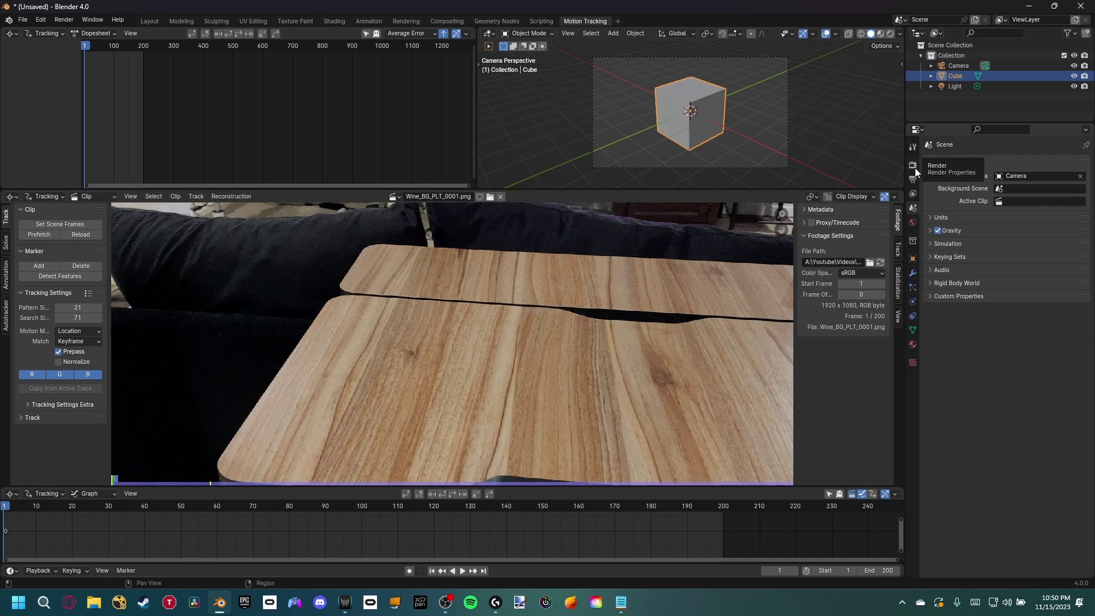
# - Set the Color Management view transform to Standard
pyautogui.click(913, 166)
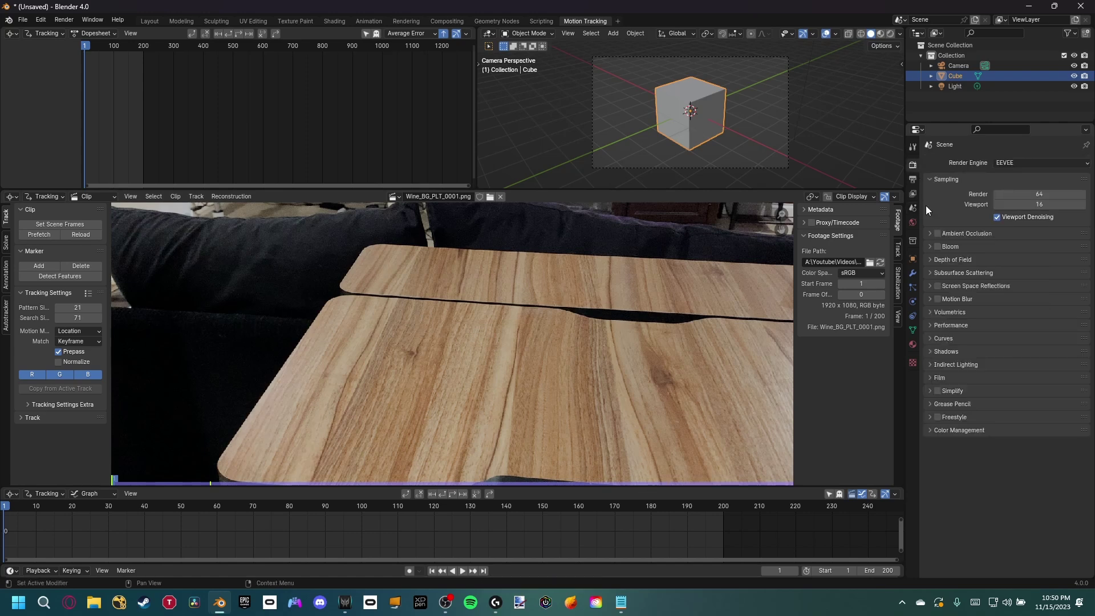
pyautogui.click(957, 429)
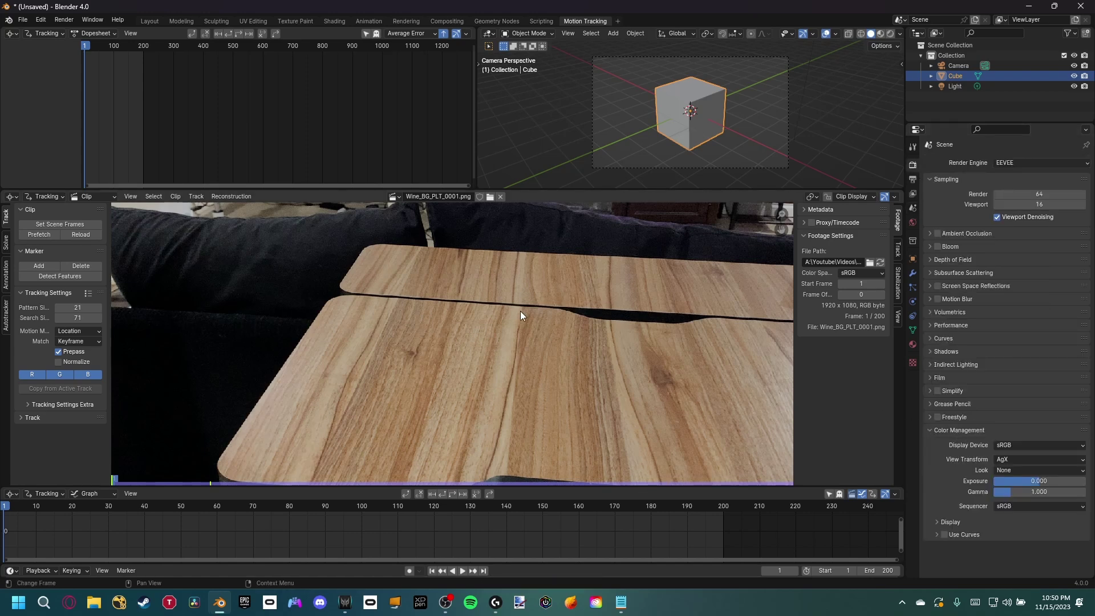
pyautogui.scroll(-4, 593, 314)
pyautogui.moveTo(593, 311); pyautogui.dragTo(579, 313, button='middle')
pyautogui.click(1032, 459)
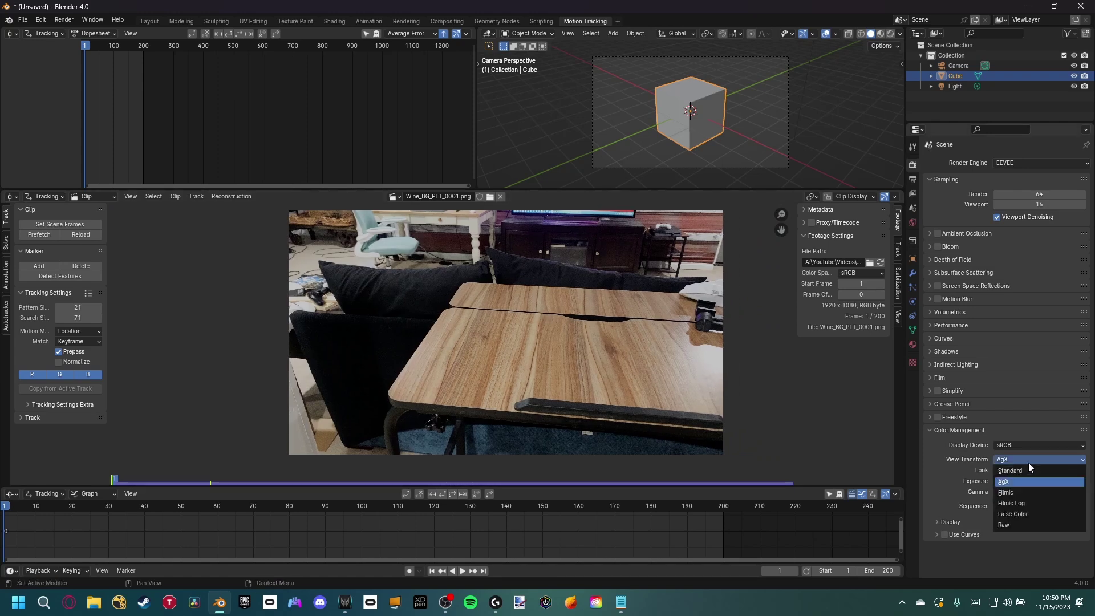
pyautogui.click(1022, 471)
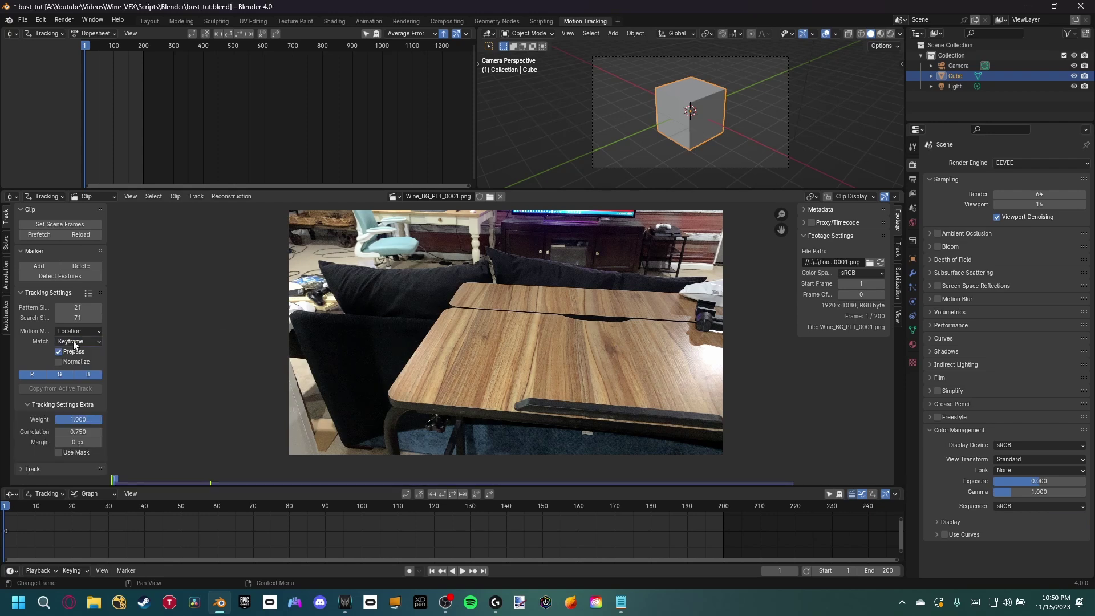
# - Make tracks match against the Previous Frame with 0.9 minimum correlation
pyautogui.click(73, 341)
pyautogui.click(77, 364)
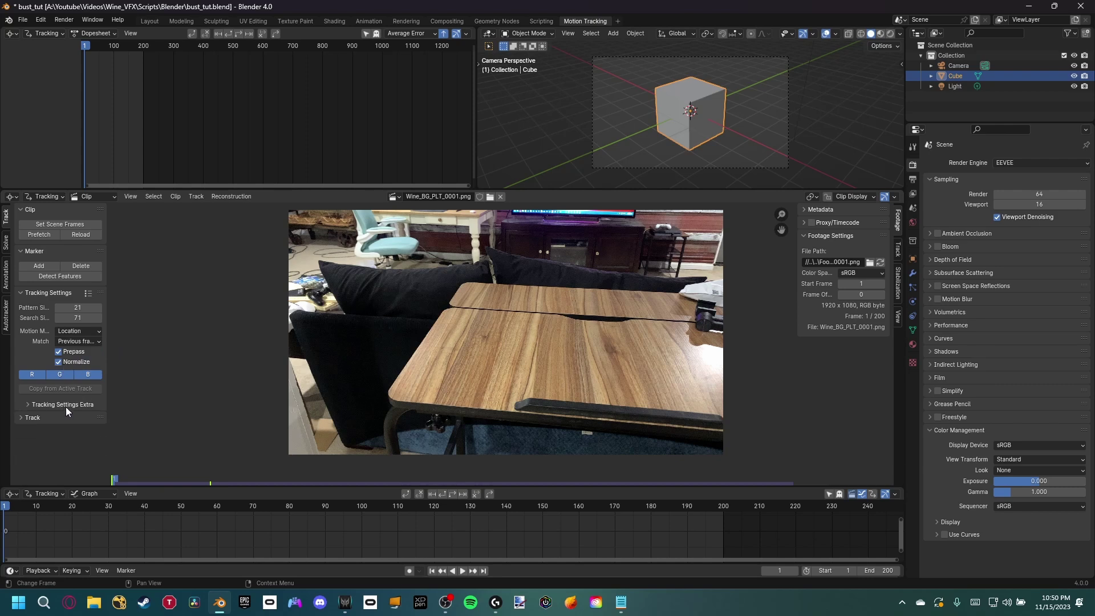
pyautogui.click(80, 432)
pyautogui.write('0.9')
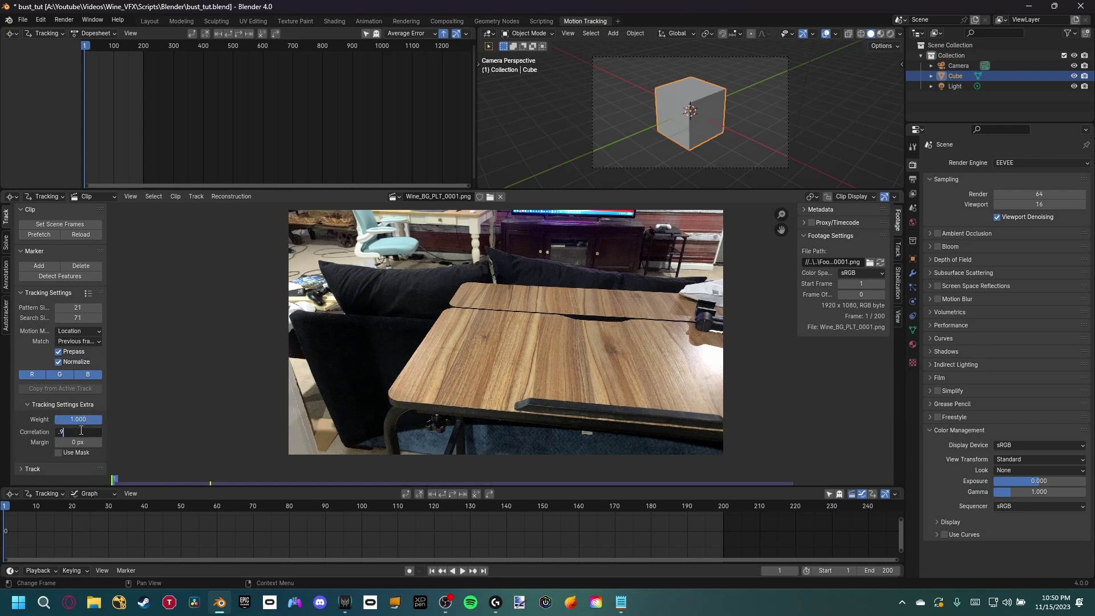
pyautogui.press('Return')
pyautogui.hscroll(2, 244, 383)
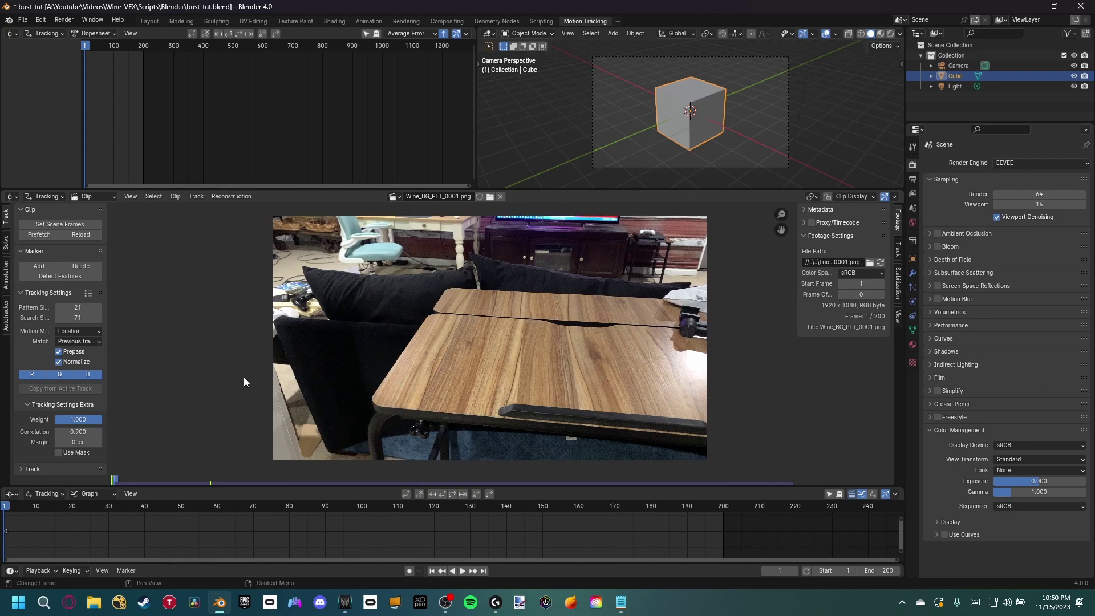
pyautogui.scroll(-3, 266, 337)
pyautogui.hscroll(2, 304, 327)
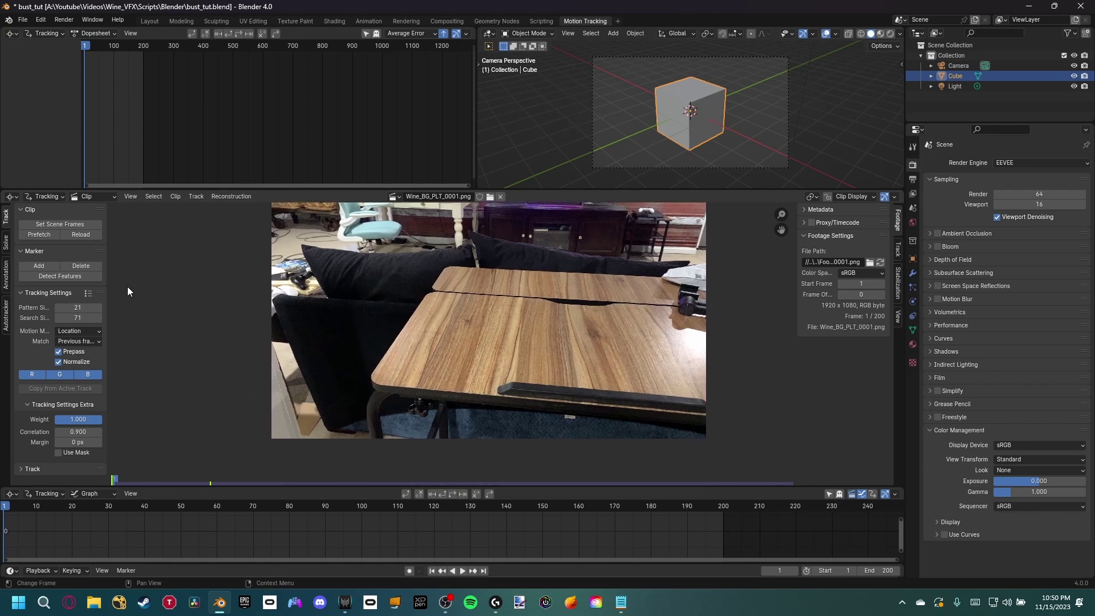
# - Detect feature markers with threshold 0.01 and minimum distance 80
pyautogui.click(88, 277)
pyautogui.click(129, 477)
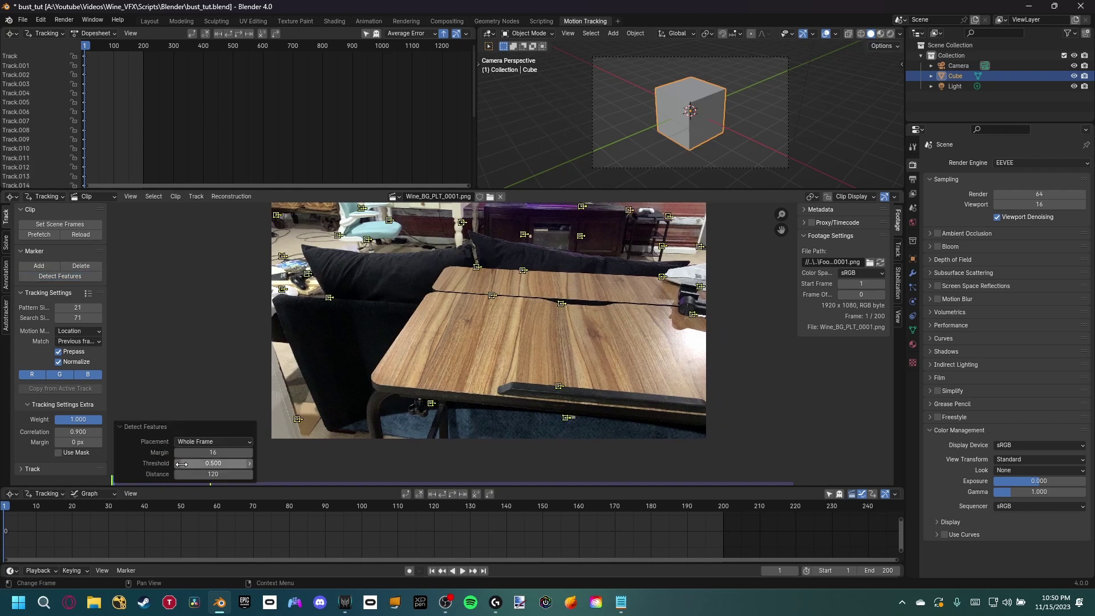
pyautogui.click(208, 463)
pyautogui.write('.01')
pyautogui.press('Return')
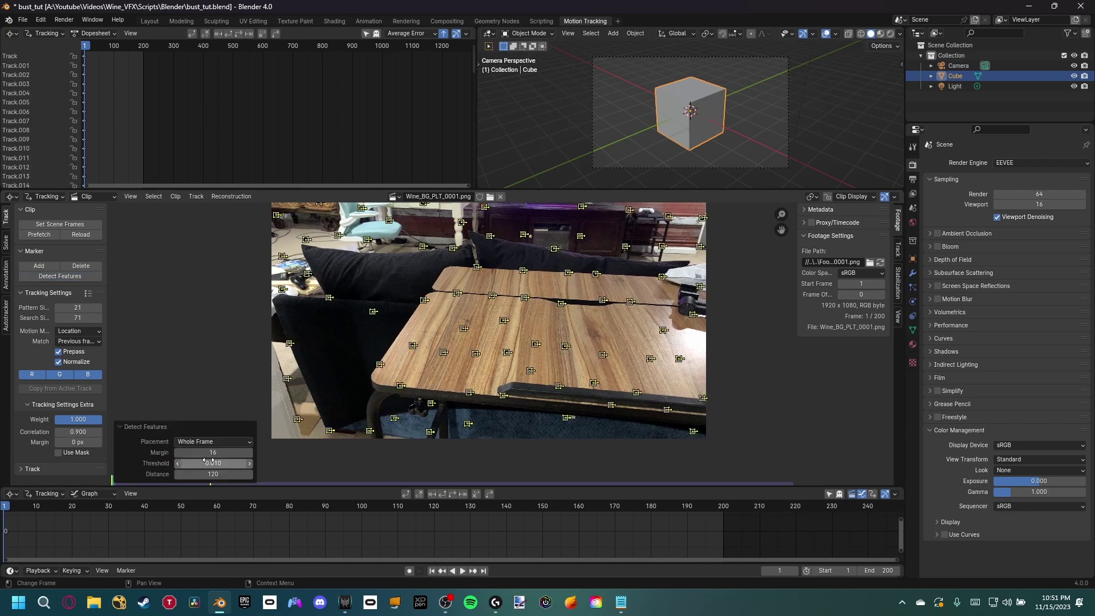
pyautogui.click(219, 474)
pyautogui.write('80')
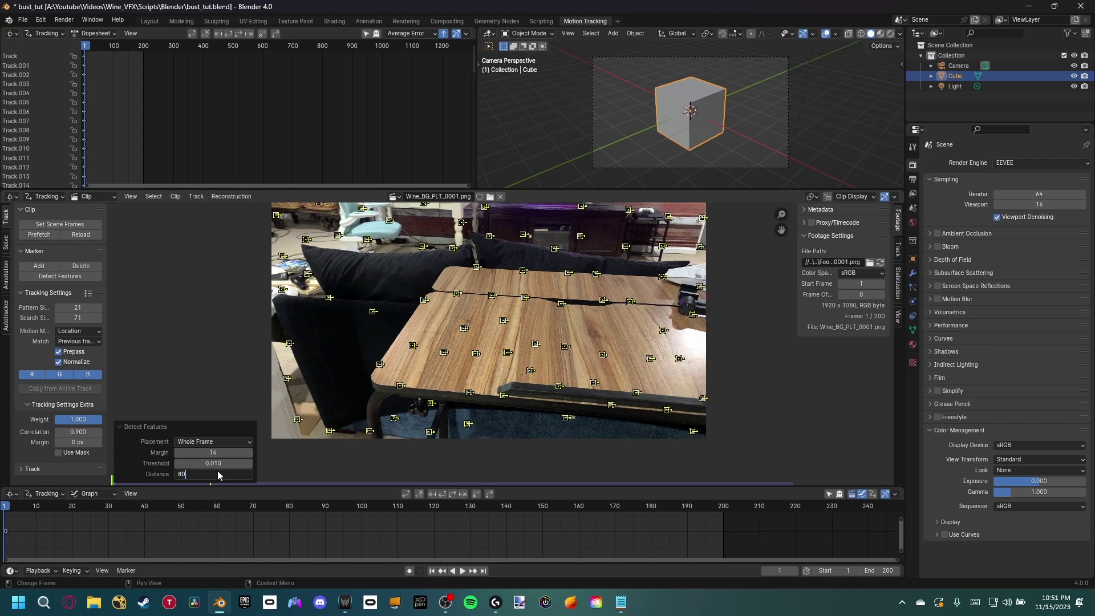
pyautogui.press('Return')
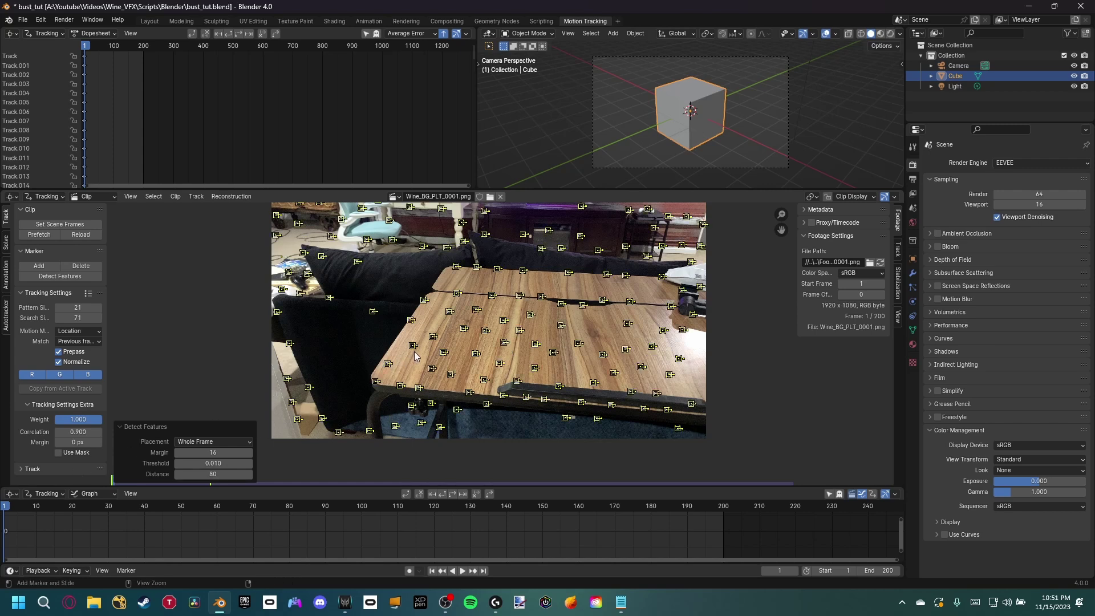
# - Track all markers forward through the clip and delete two stray spiking tracks
pyautogui.hotkey('ctrl', 't')
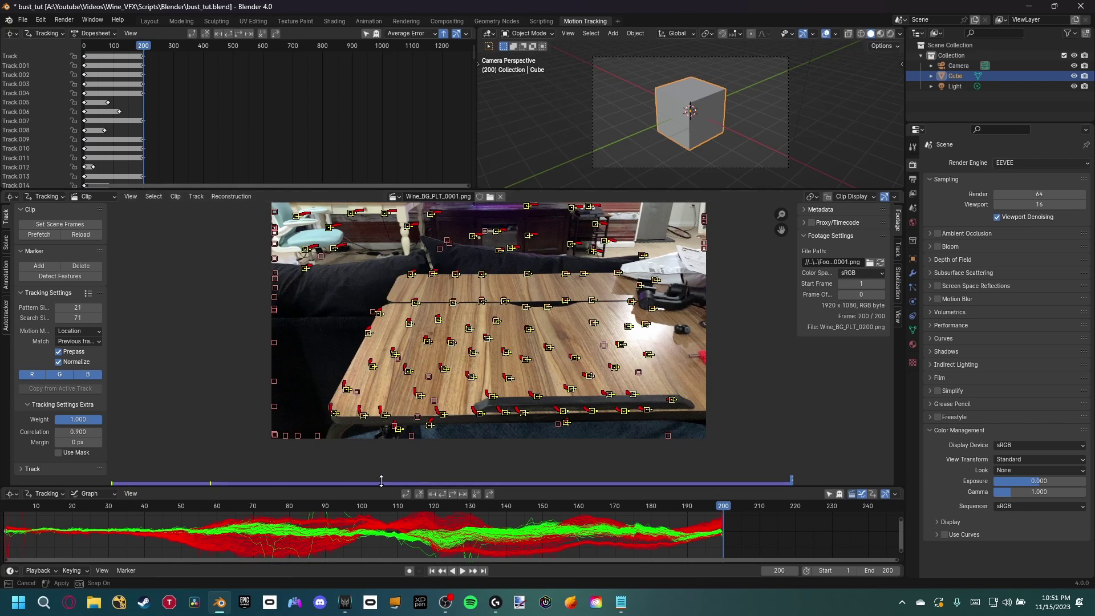
pyautogui.moveTo(383, 485); pyautogui.dragTo(382, 368)
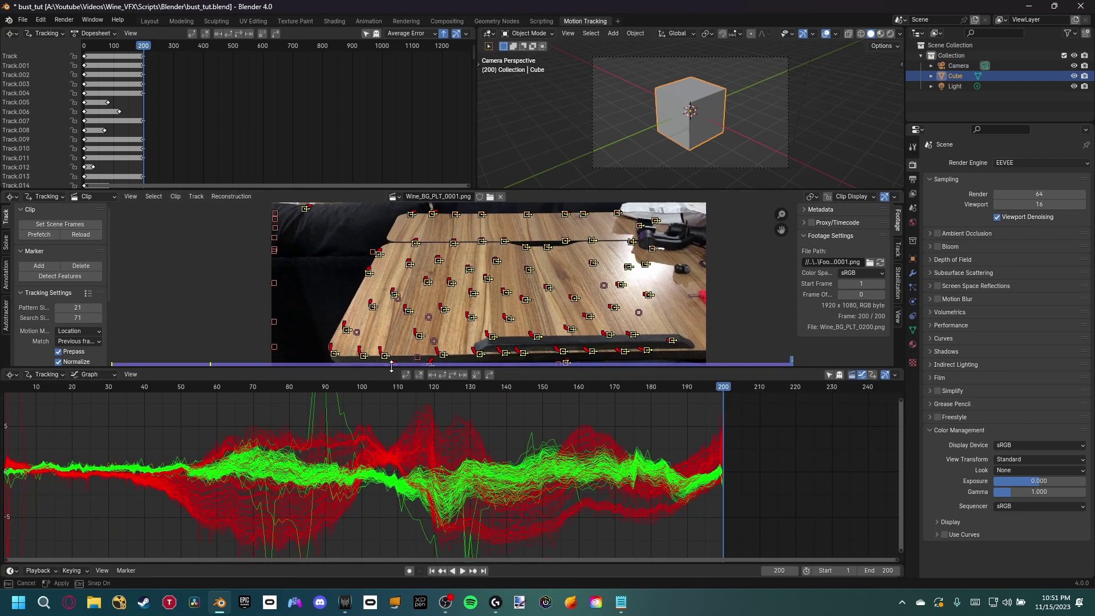
pyautogui.click(328, 412)
pyautogui.moveTo(468, 522); pyautogui.dragTo(459, 471, button='middle')
pyautogui.click(457, 521)
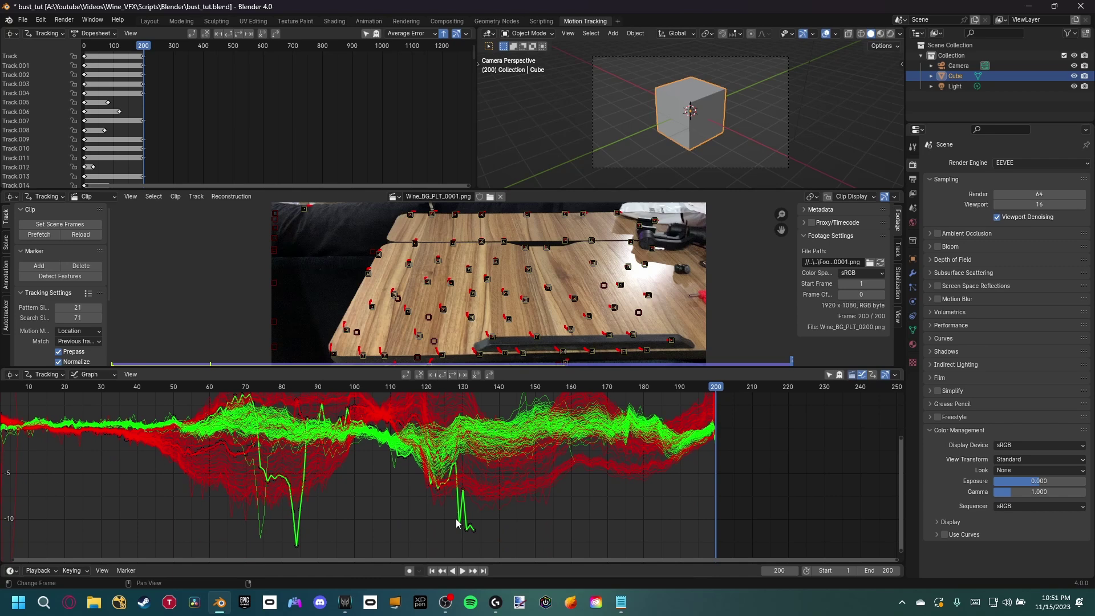
pyautogui.press('Delete')
pyautogui.click(261, 525)
pyautogui.press('Delete')
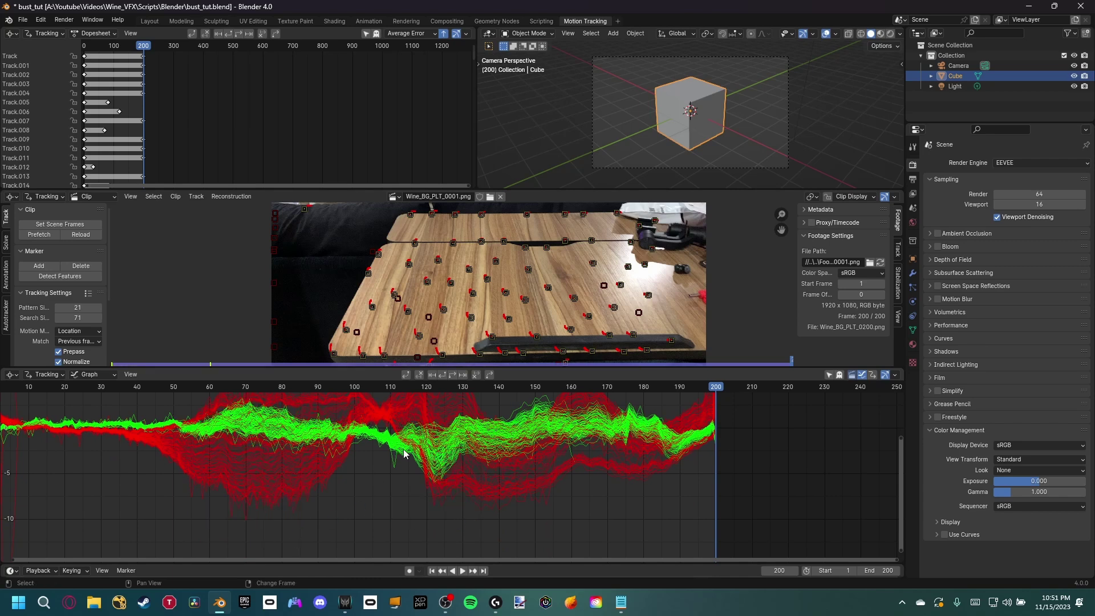
pyautogui.moveTo(427, 402); pyautogui.dragTo(457, 458, button='middle')
pyautogui.scroll(-1, 433, 460)
# - Set the solve keyframes to A 110 and B 140
pyautogui.click(6, 243)
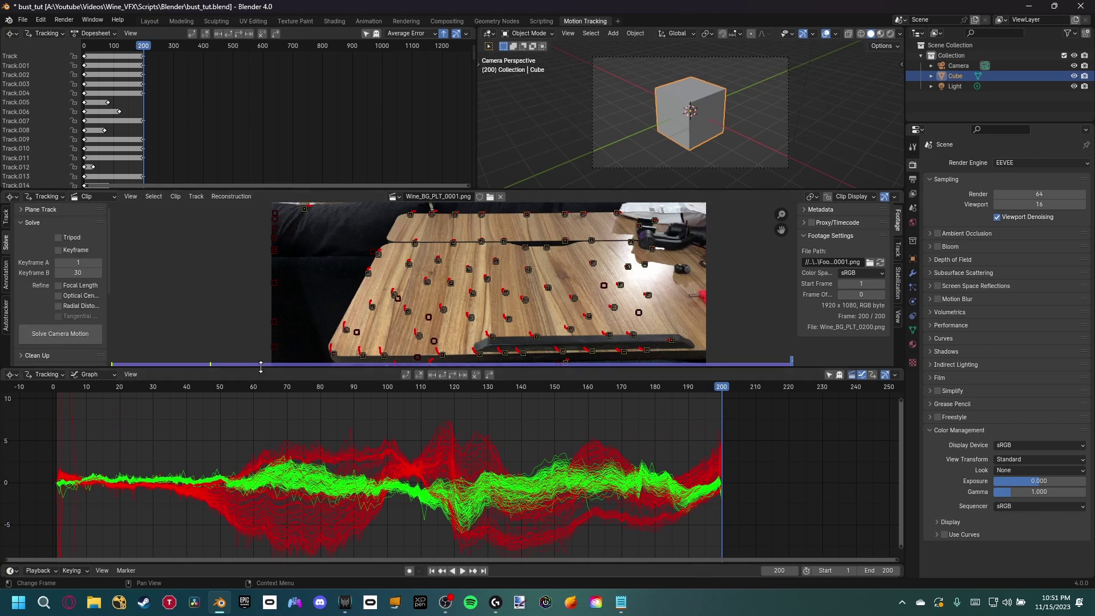
pyautogui.moveTo(264, 370); pyautogui.dragTo(264, 485)
pyautogui.click(86, 265)
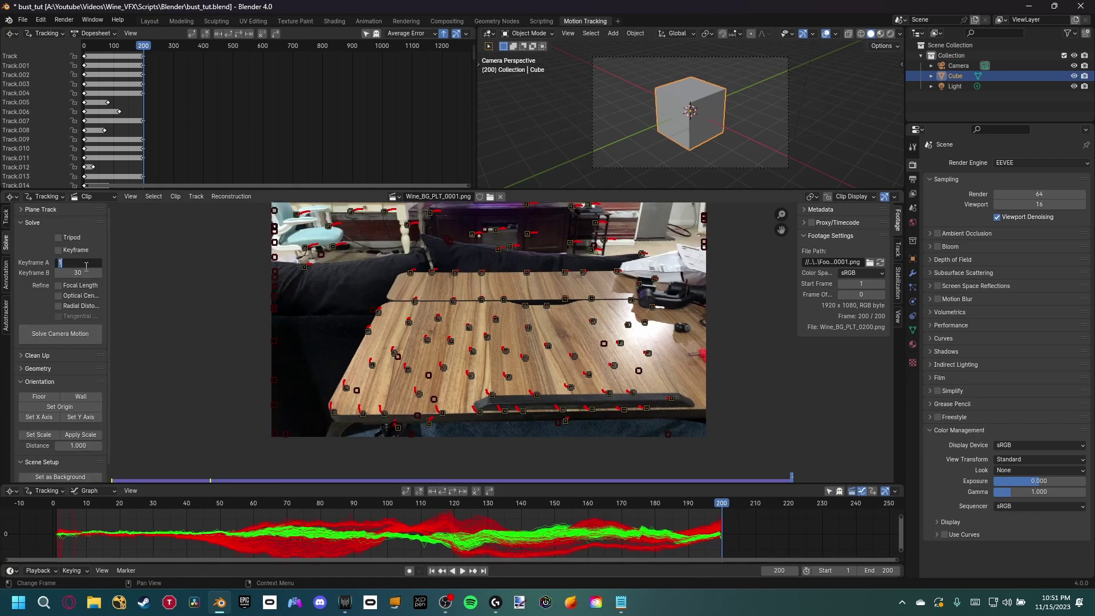
pyautogui.write('110')
pyautogui.press('Return')
pyautogui.click(84, 273)
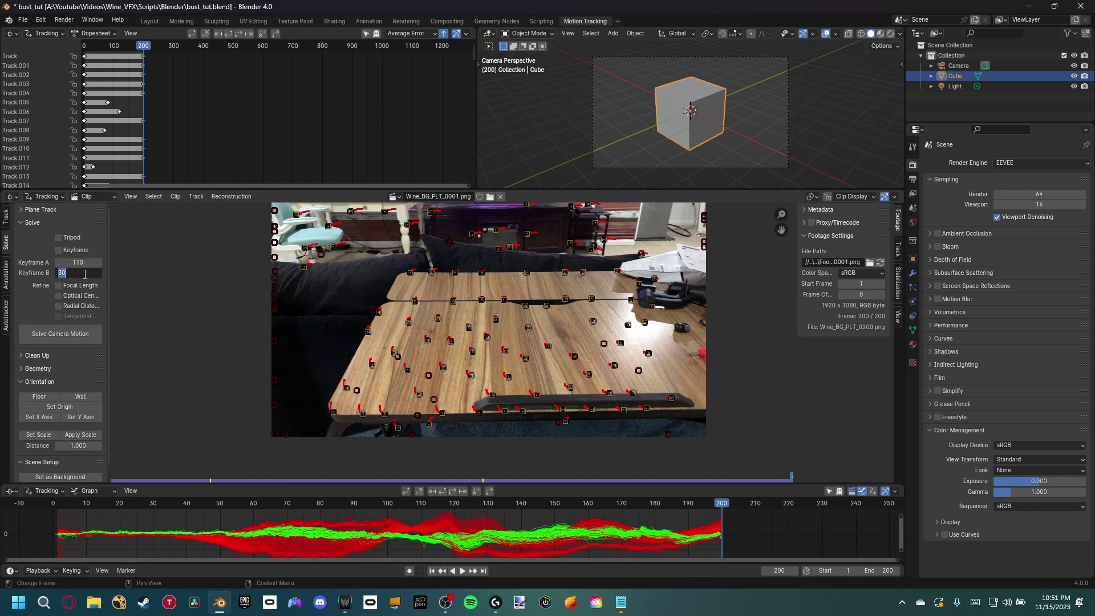
pyautogui.write('140')
pyautogui.press('Return')
# - Solve camera motion refining focal length, optical center and radial distortion
pyautogui.click(58, 285)
pyautogui.click(58, 296)
pyautogui.click(58, 305)
pyautogui.click(60, 334)
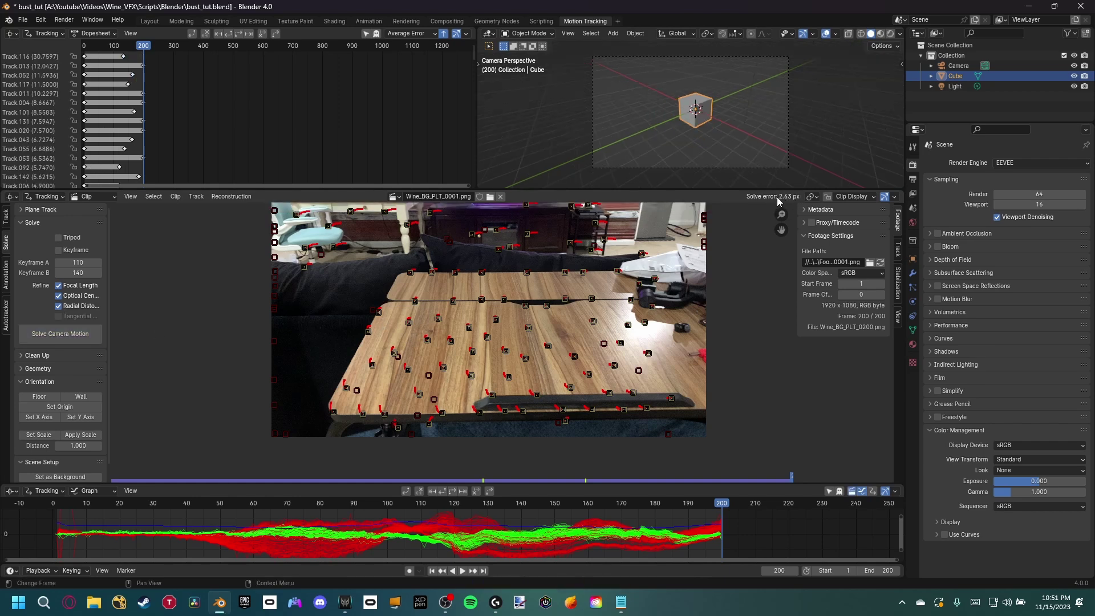
# - Delete tracks with reprojection error above 2.54 and re-solve the camera
pyautogui.click(33, 355)
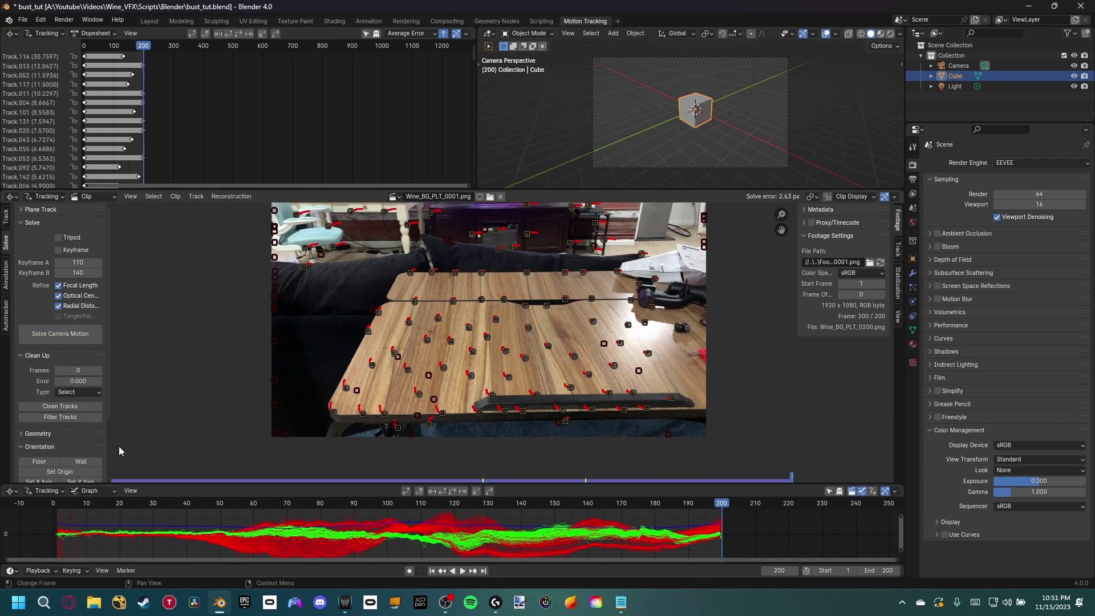
pyautogui.click(60, 406)
pyautogui.moveTo(213, 461); pyautogui.dragTo(243, 460)
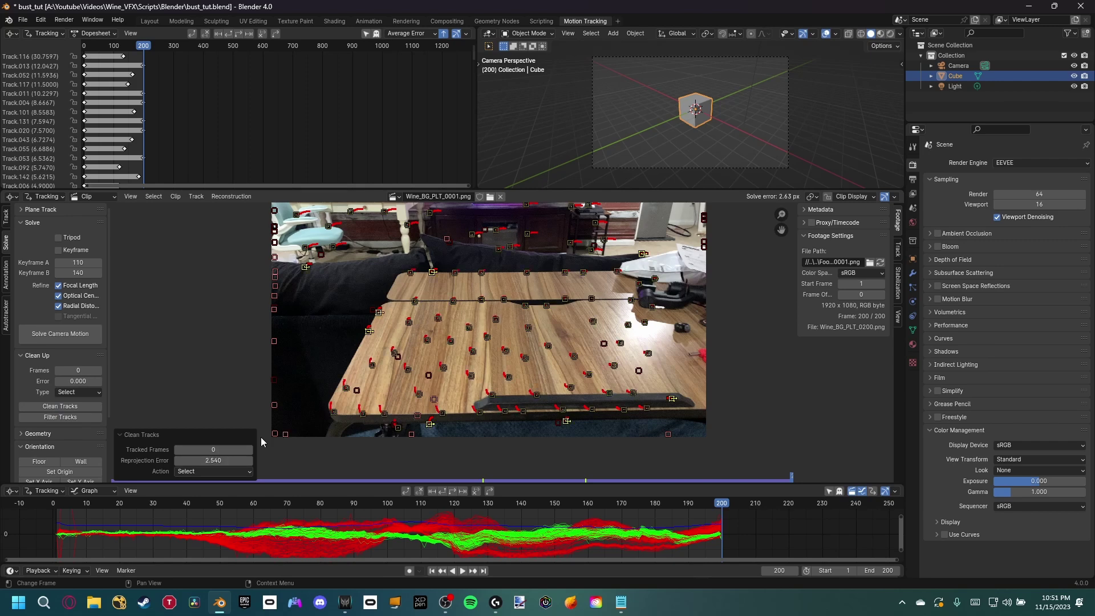
pyautogui.press('x')
pyautogui.click(428, 296)
pyautogui.click(76, 338)
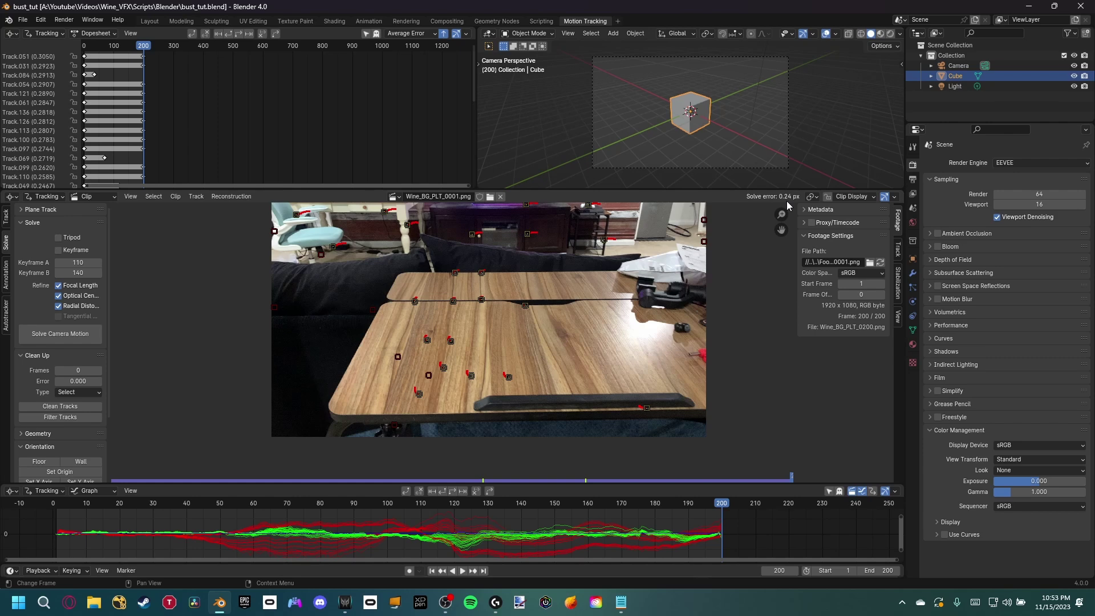
# - Set the footage as background and set up the tracking scene
pyautogui.scroll(-3, 69, 345)
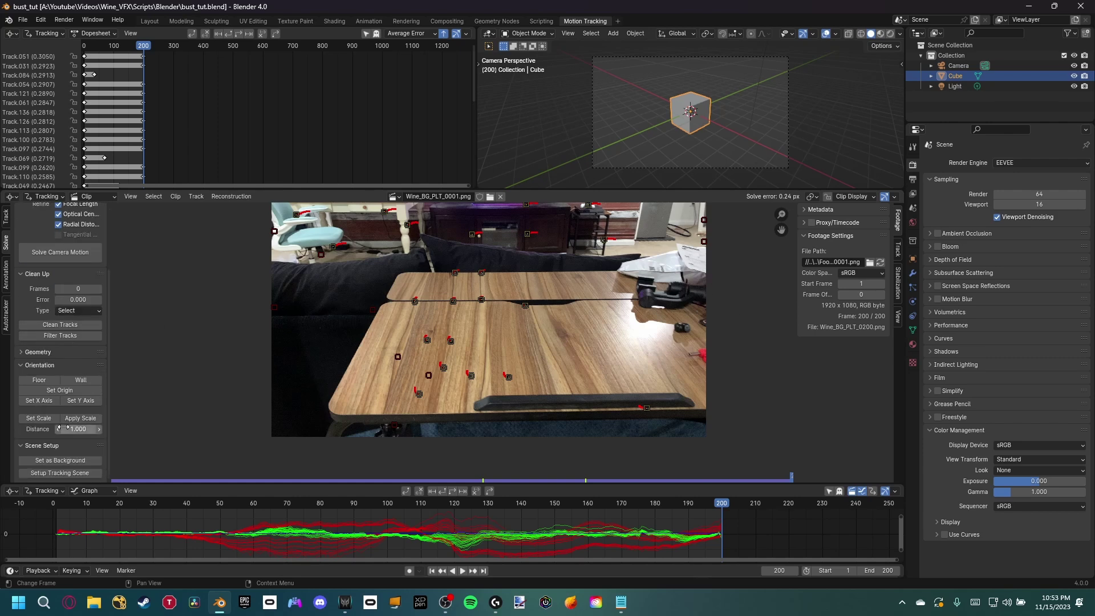
pyautogui.click(57, 460)
pyautogui.click(56, 473)
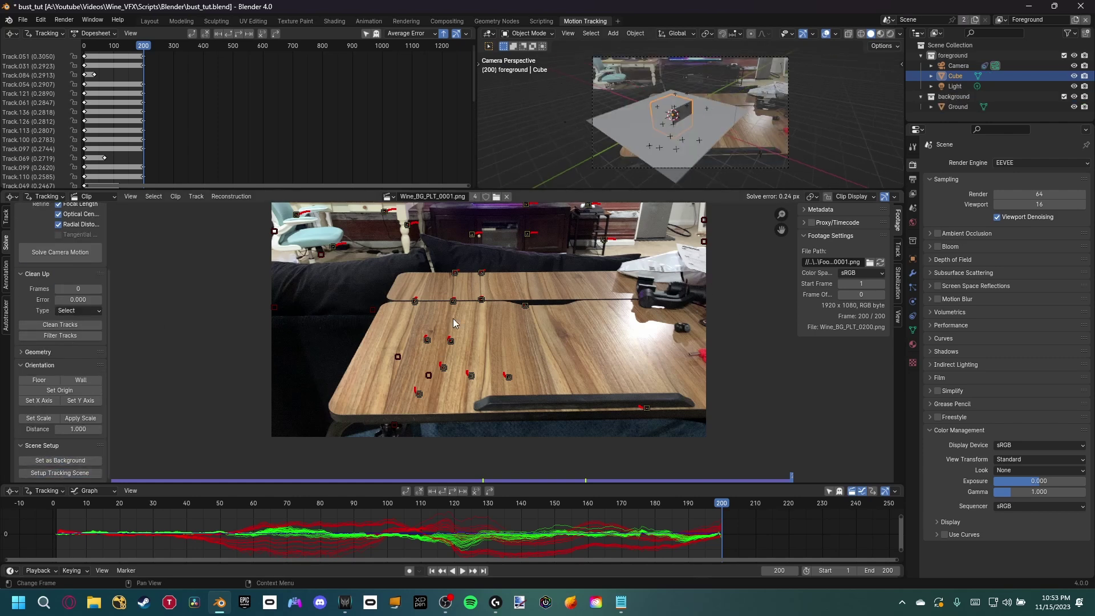
# - Define the floor from three markers on the table surface
pyautogui.moveTo(453, 323); pyautogui.dragTo(456, 313, button='middle')
pyautogui.click(422, 384)
pyautogui.keyDown('shift'); pyautogui.click(455, 291); pyautogui.keyUp('shift')
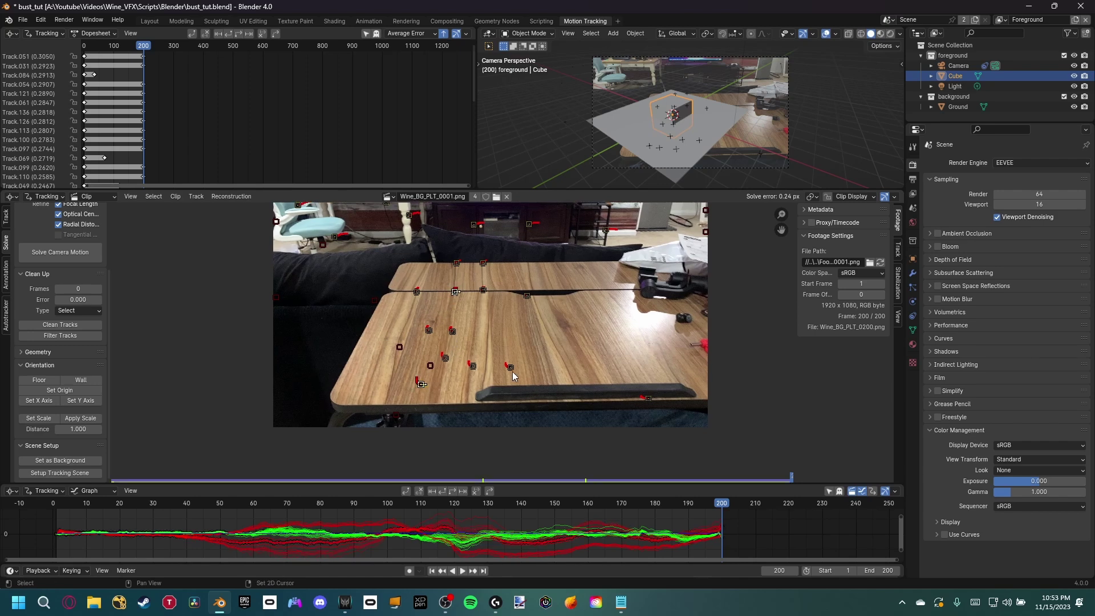
pyautogui.keyDown('shift'); pyautogui.click(511, 369); pyautogui.keyUp('shift')
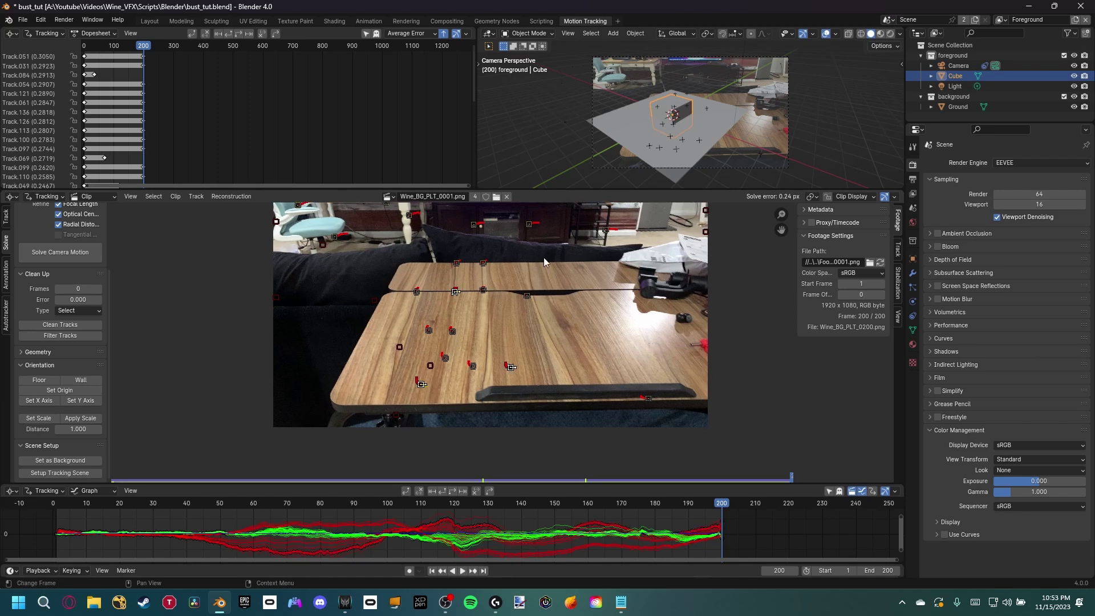
pyautogui.click(50, 379)
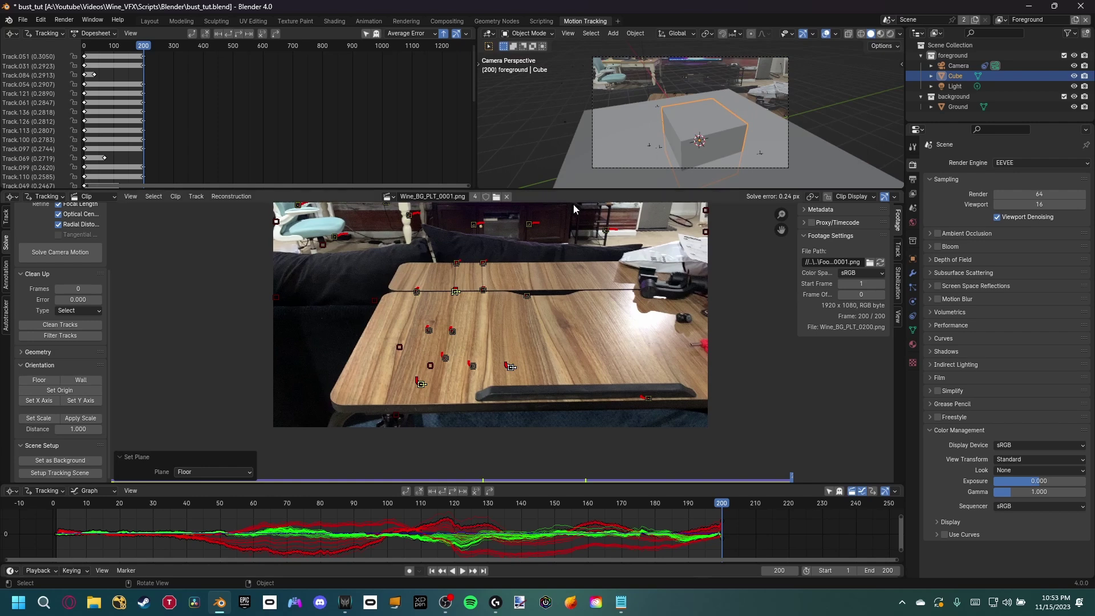
# - Set the scene origin on one table marker and the X axis toward another
pyautogui.click(508, 323)
pyautogui.click(445, 358)
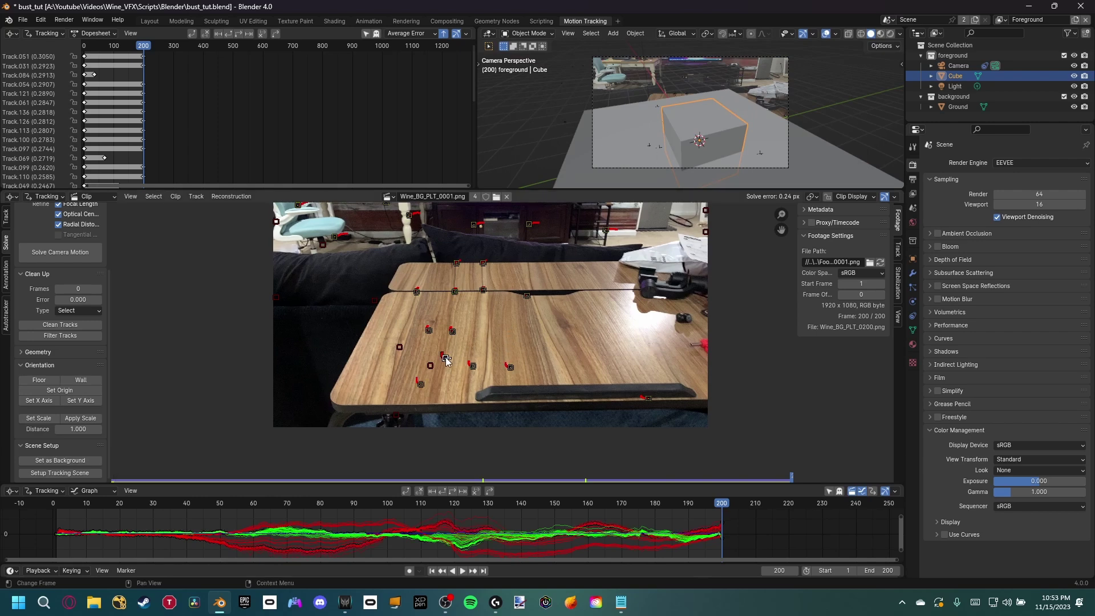
pyautogui.click(60, 390)
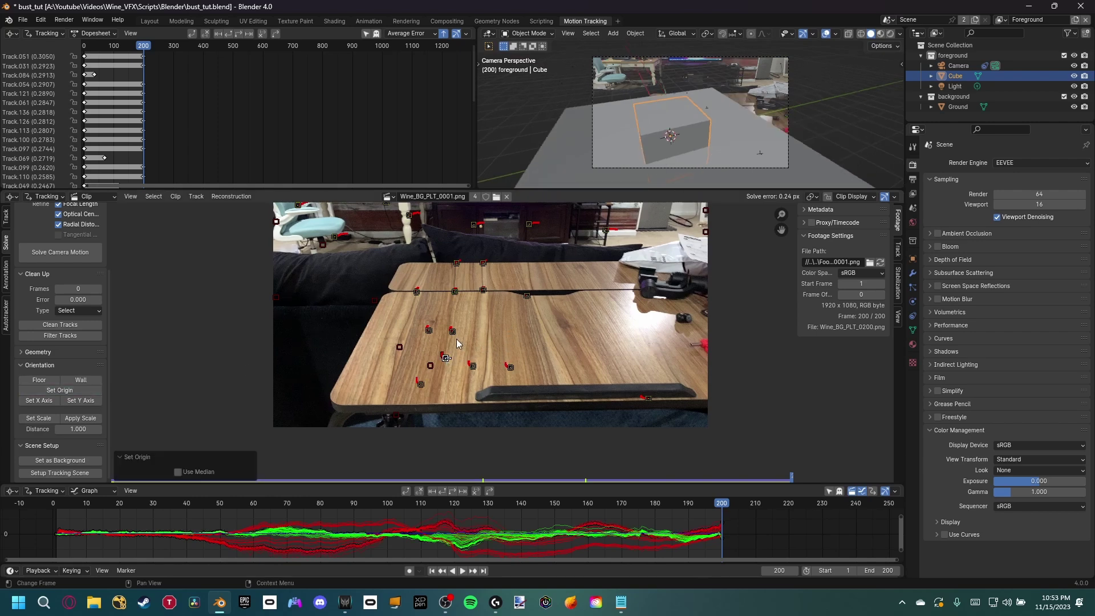
pyautogui.click(453, 331)
pyautogui.click(46, 400)
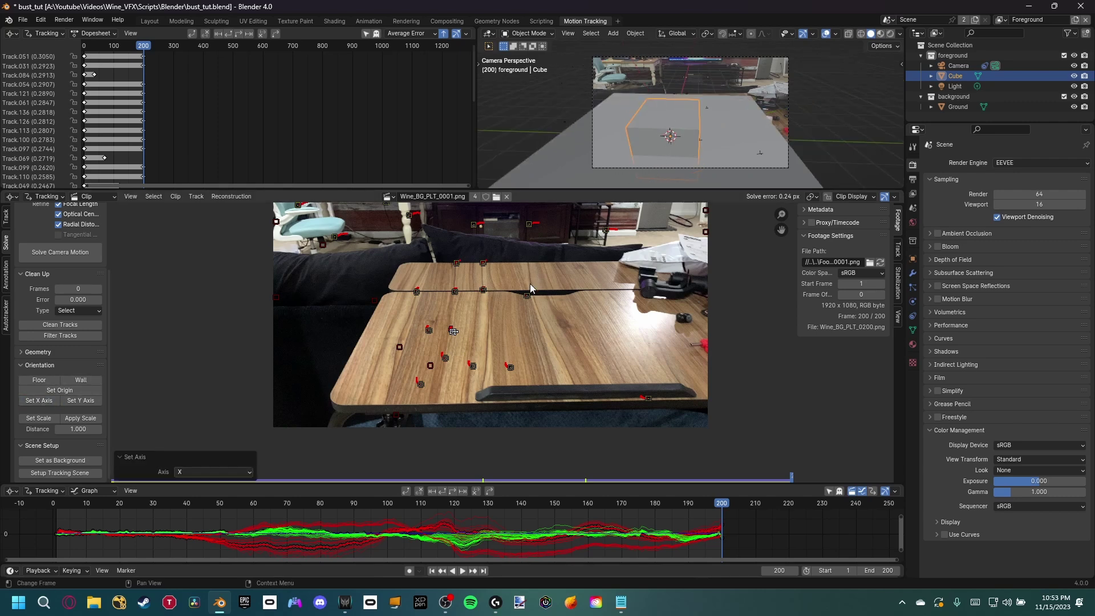
# - Set the scene scale from two markers with a distance of 0.2
pyautogui.scroll(4, 515, 349)
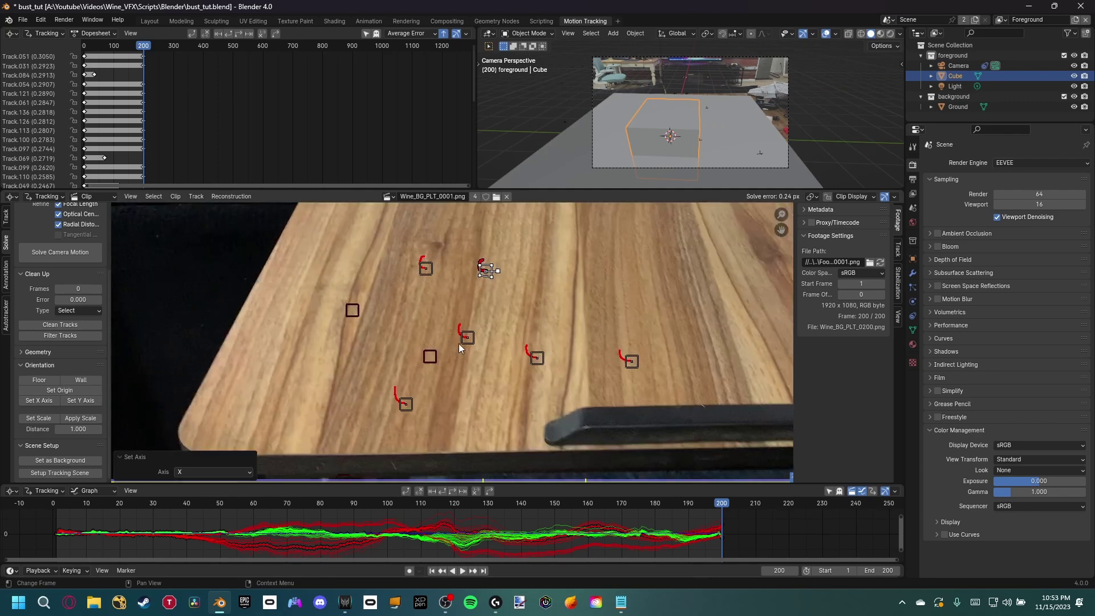
pyautogui.scroll(-2, 410, 395)
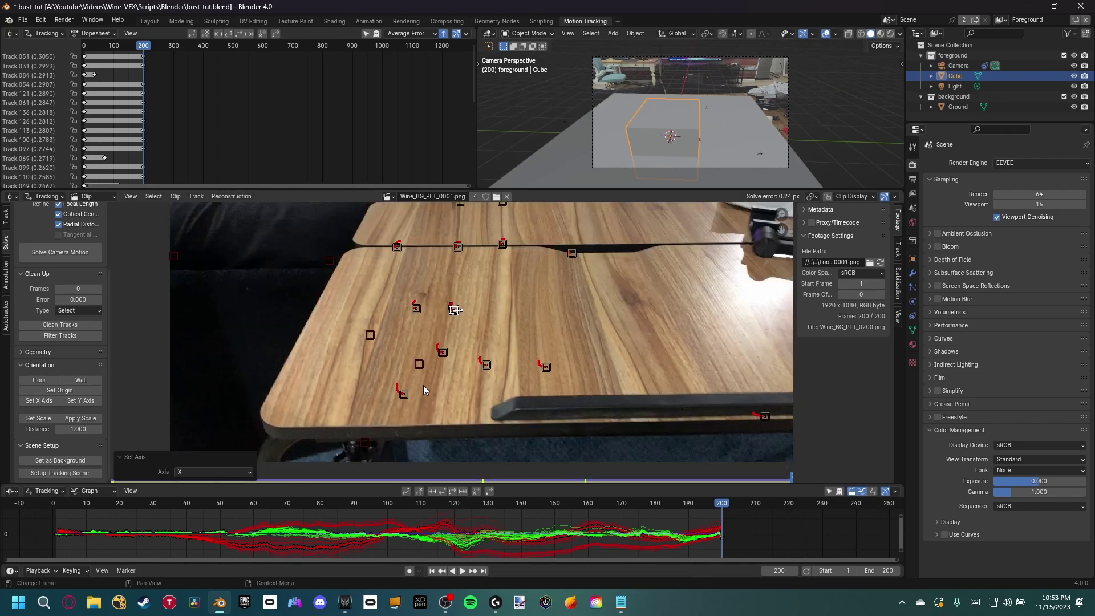
pyautogui.scroll(-2, 425, 389)
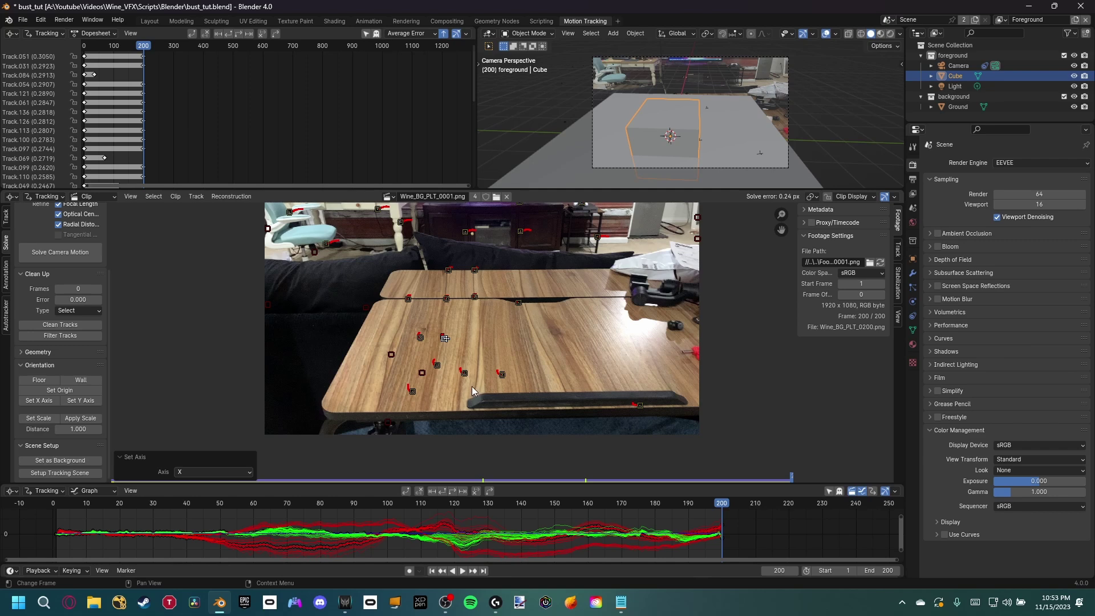
pyautogui.click(417, 389)
pyautogui.keyDown('shift'); pyautogui.click(502, 375); pyautogui.keyUp('shift')
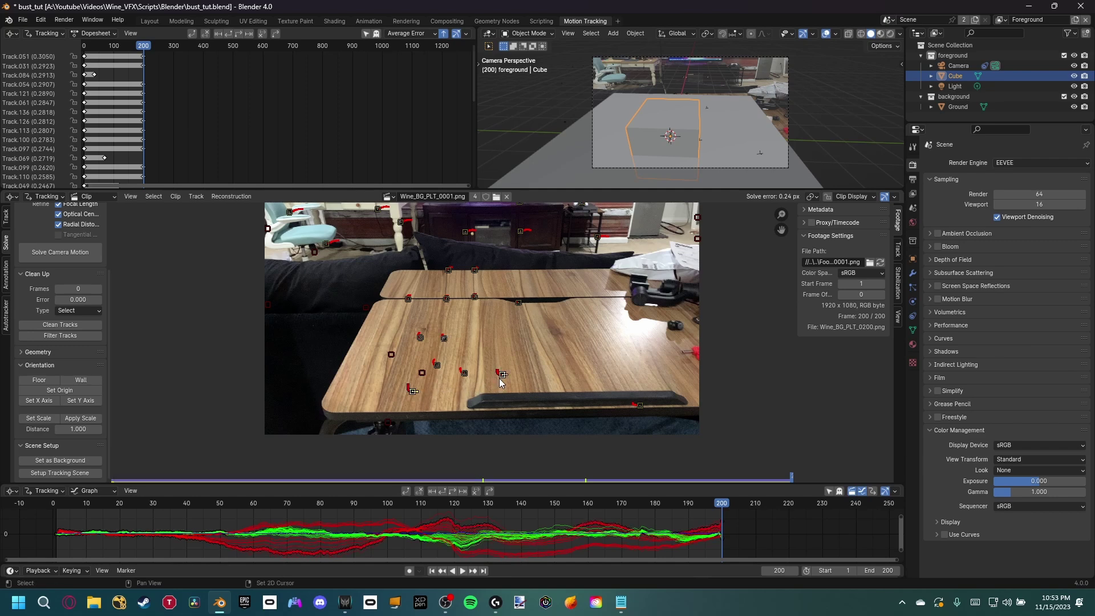
pyautogui.click(39, 418)
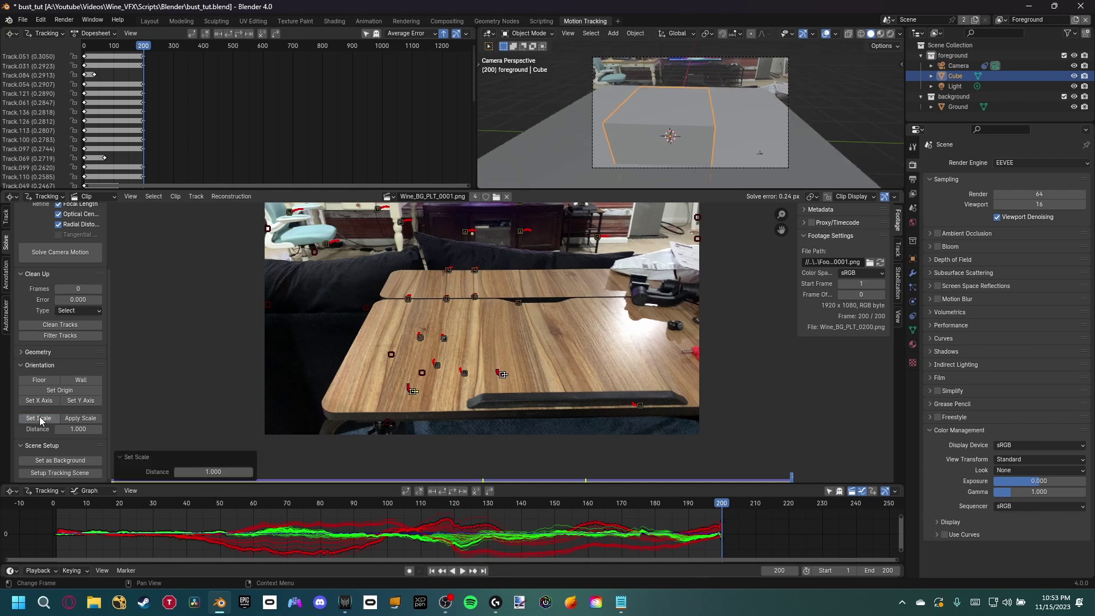
pyautogui.click(212, 471)
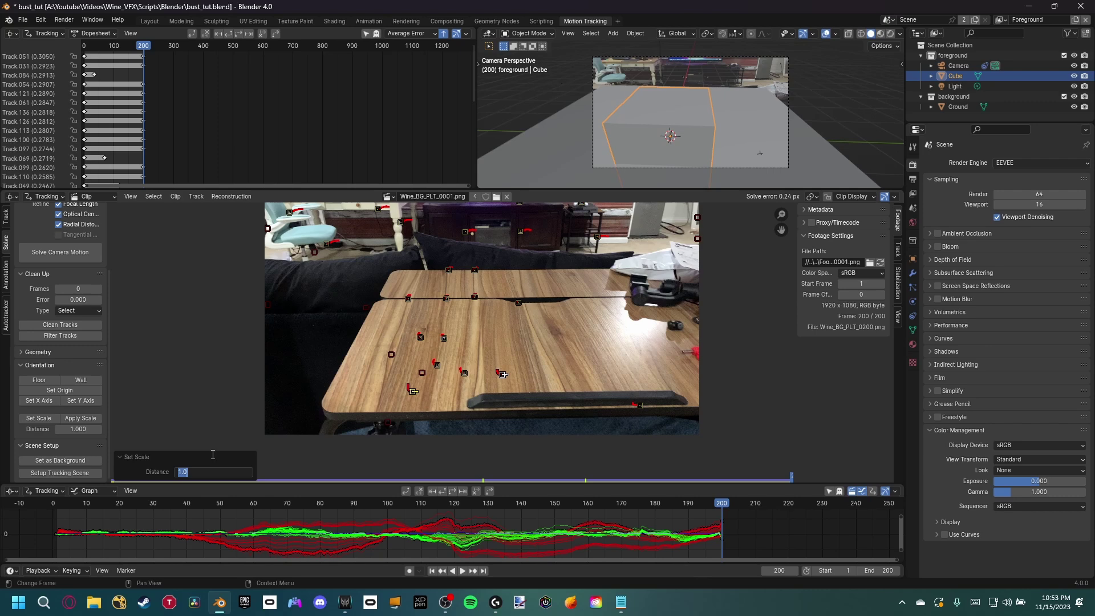
pyautogui.press('BackSpace')
pyautogui.write('0.2')
pyautogui.press('Return')
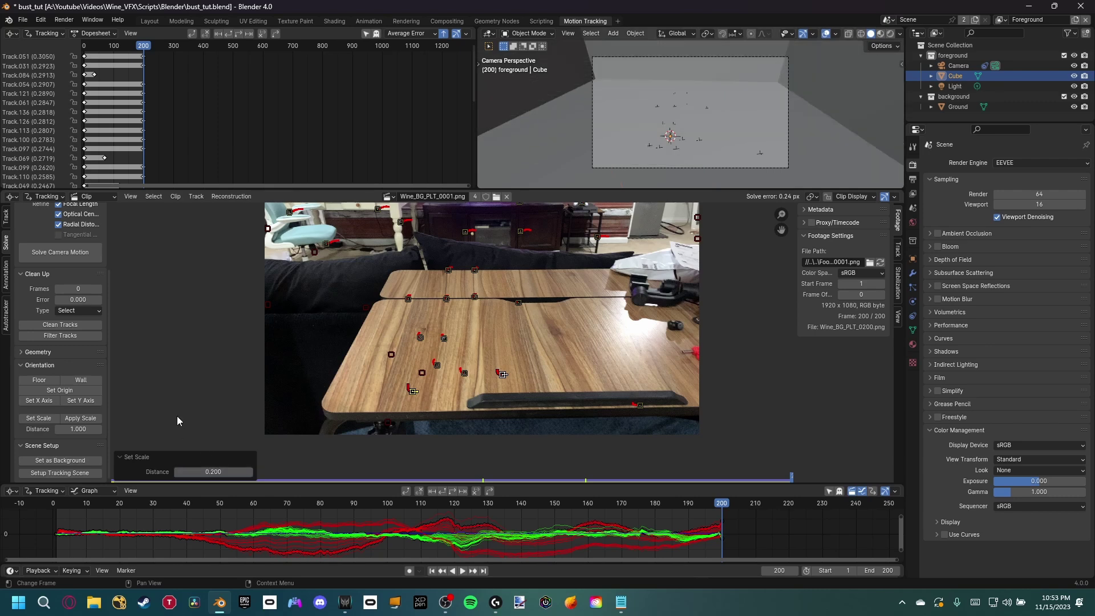
pyautogui.scroll(-2, 430, 345)
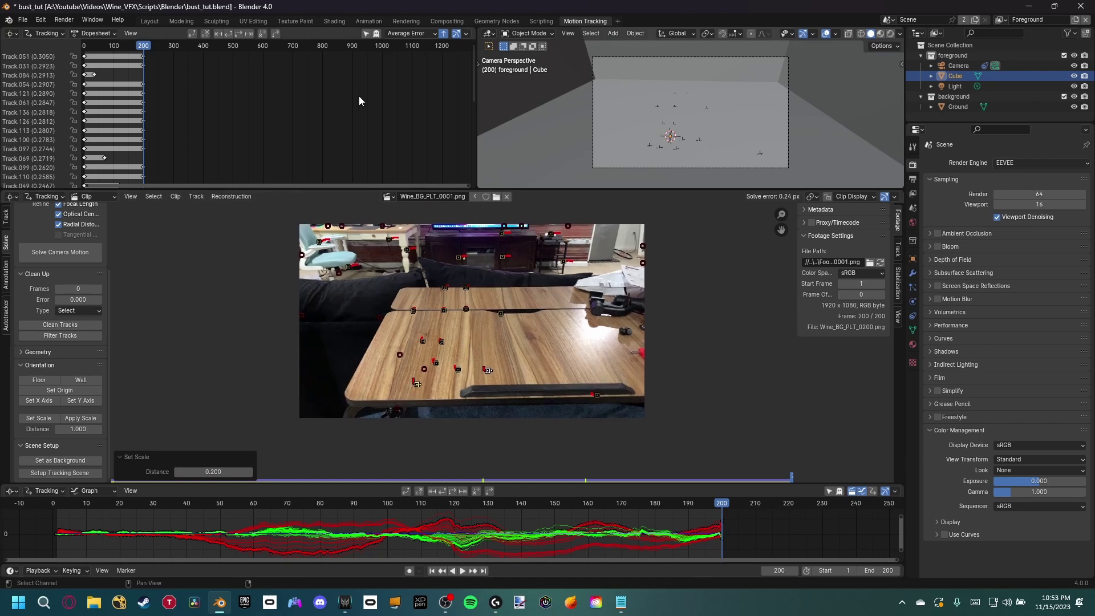
# - Switch to the Layout workspace and look through the scene camera
pyautogui.click(155, 19)
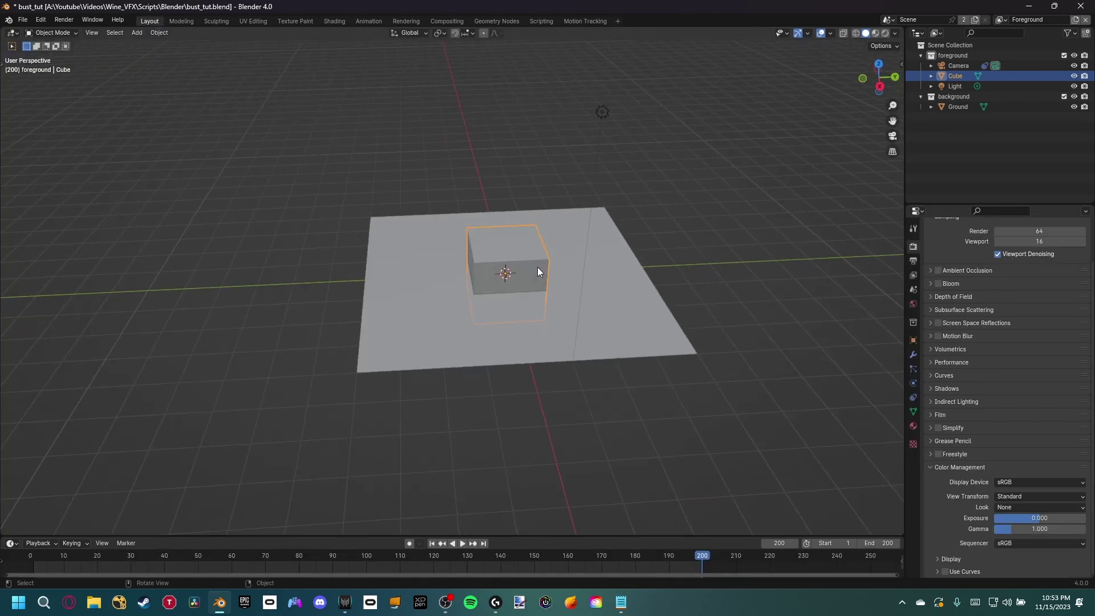
pyautogui.press('KP_0')
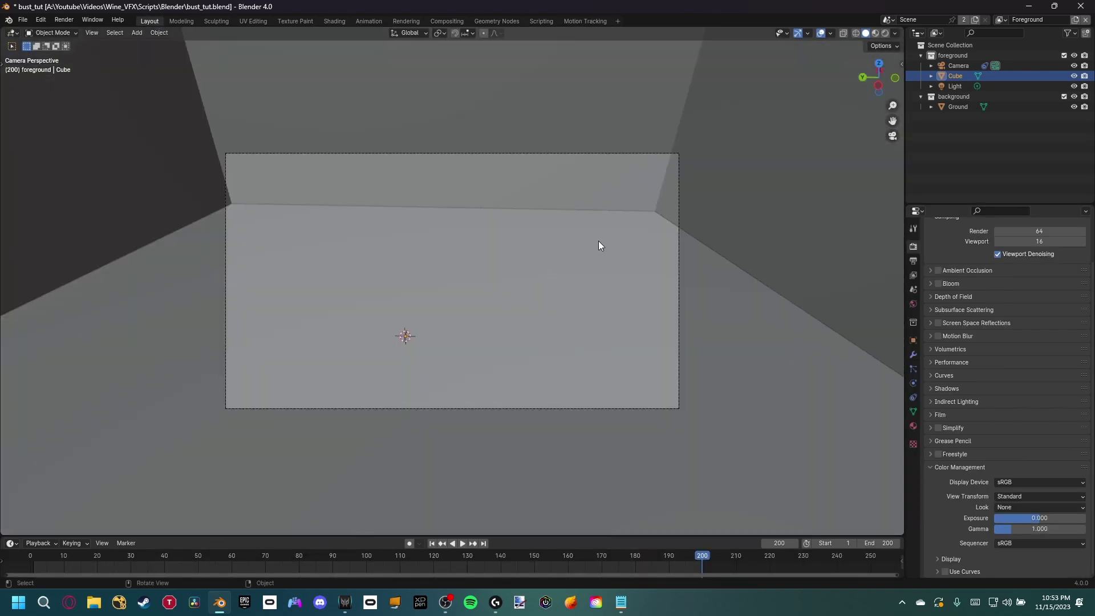
pyautogui.scroll(-2, 569, 254)
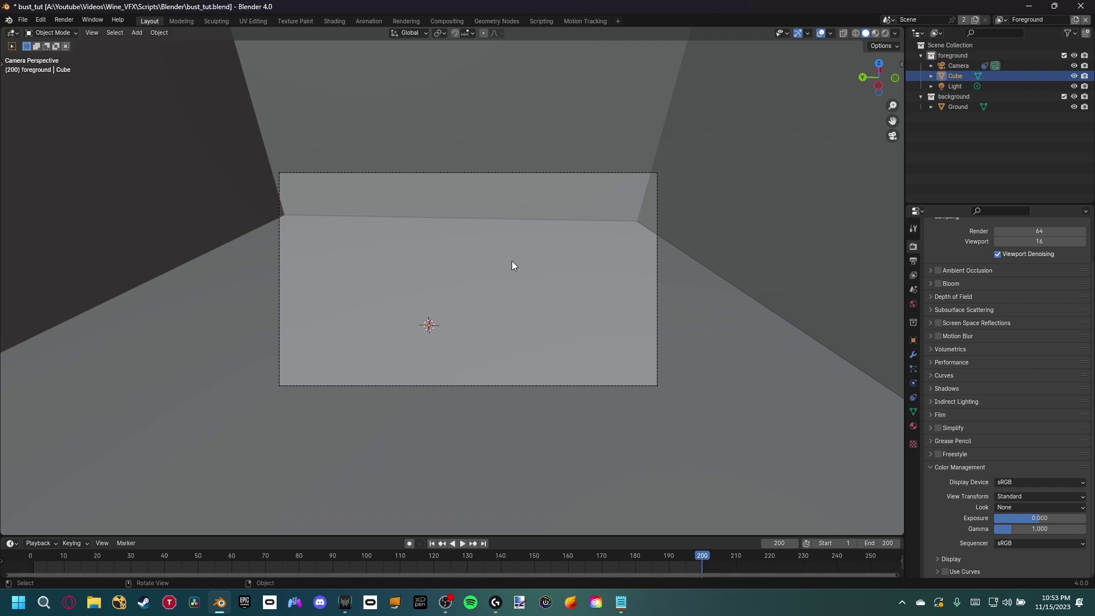
pyautogui.scroll(-1, 512, 262)
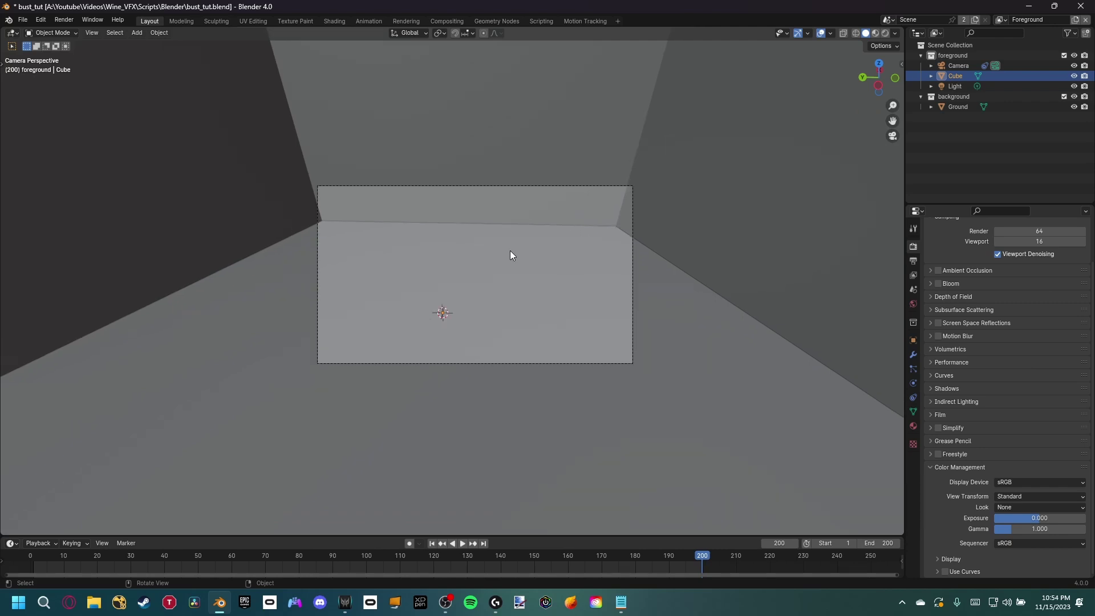
# - Delete the background and foreground collections, then go to Compositing
pyautogui.click(935, 97)
pyautogui.press('x')
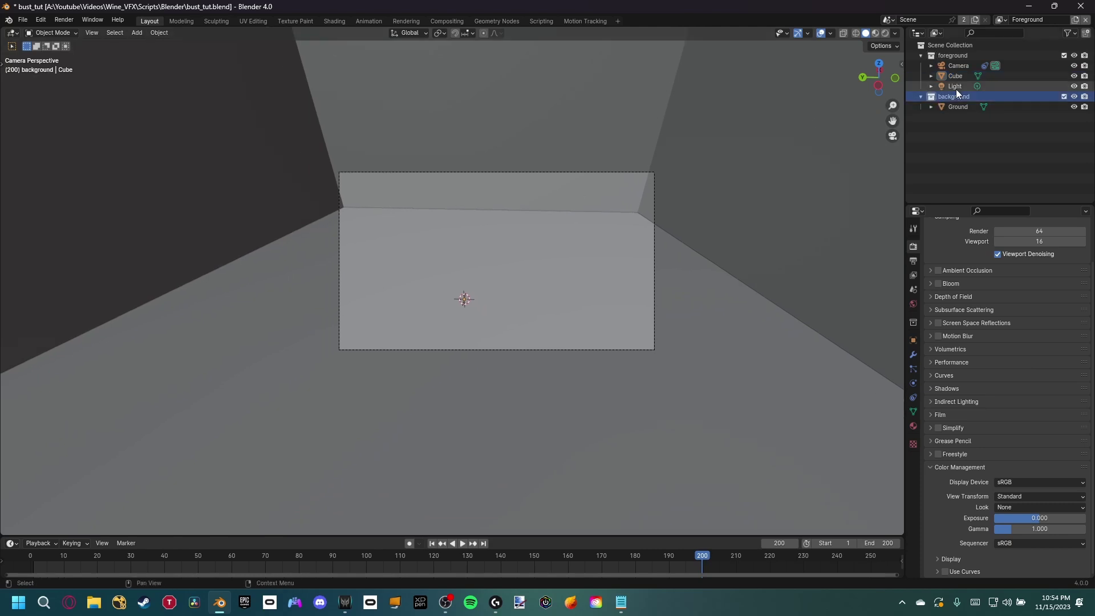
pyautogui.click(963, 55)
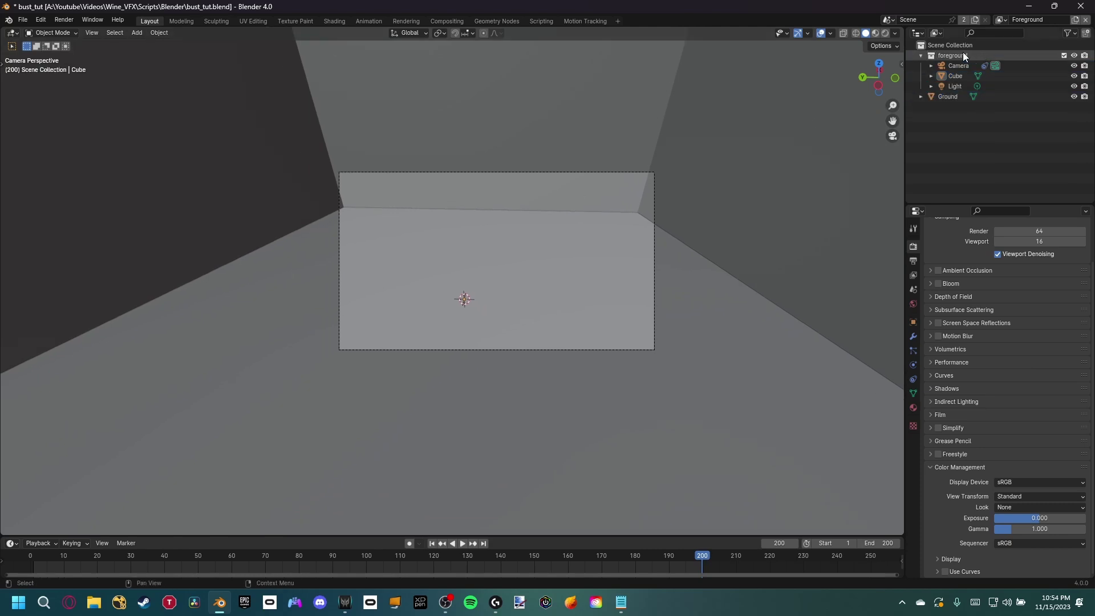
pyautogui.click(1001, 19)
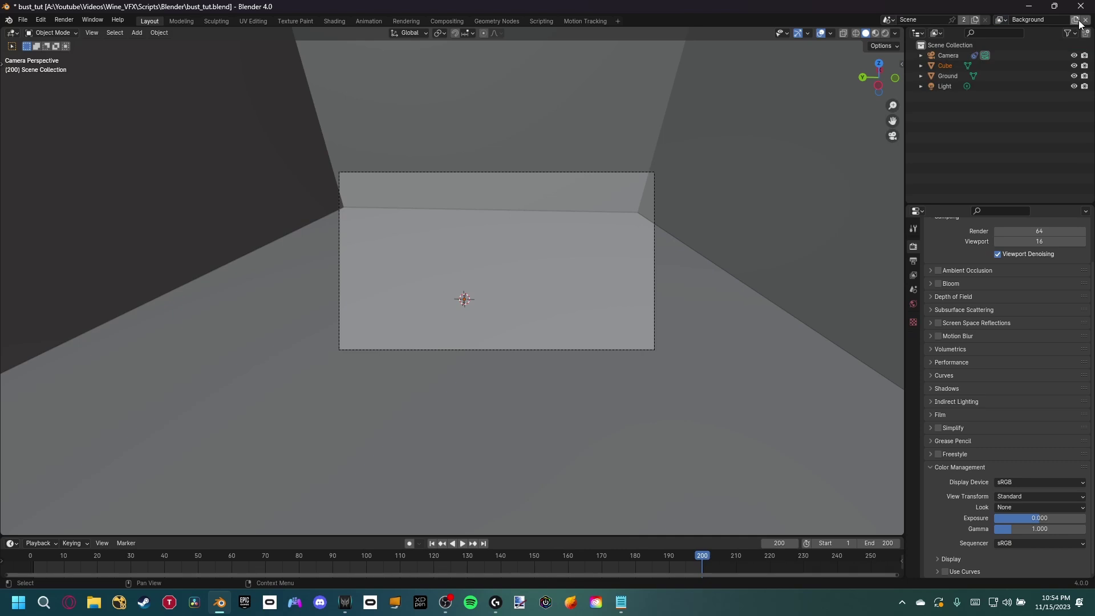
pyautogui.click(447, 21)
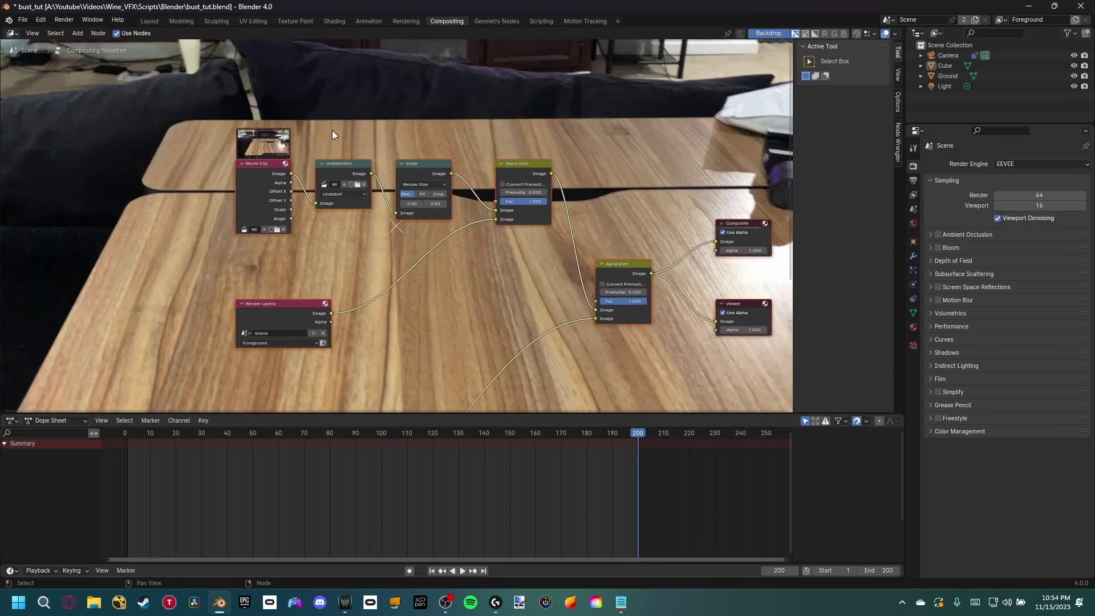
# - Delete the undistortion chain nodes and link Movie Clip Image into Alpha Over's Image input
pyautogui.moveTo(319, 139); pyautogui.dragTo(529, 322)
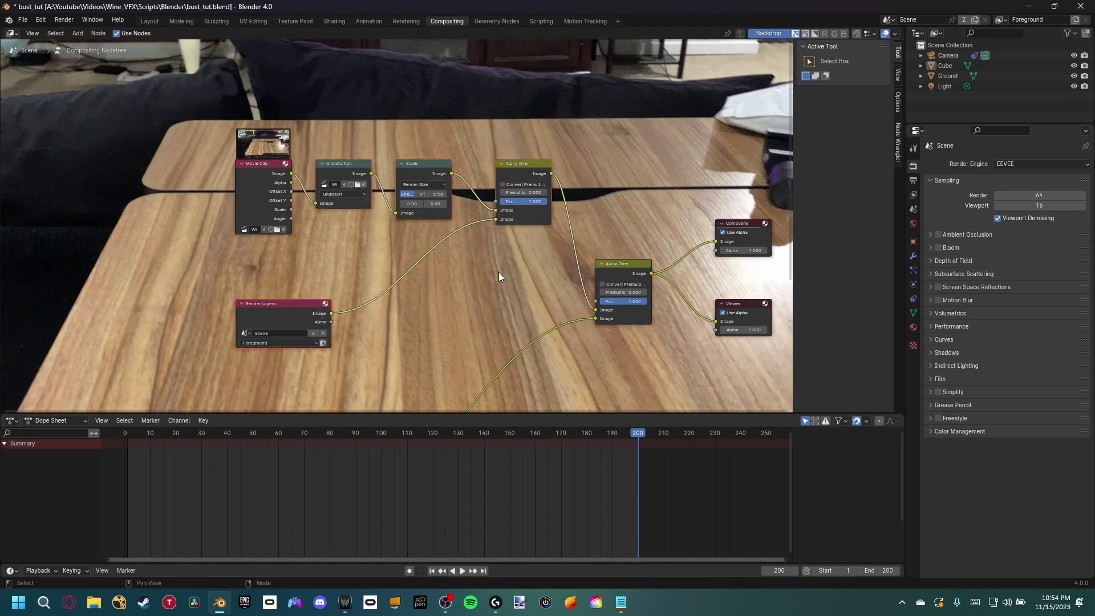
pyautogui.press('x')
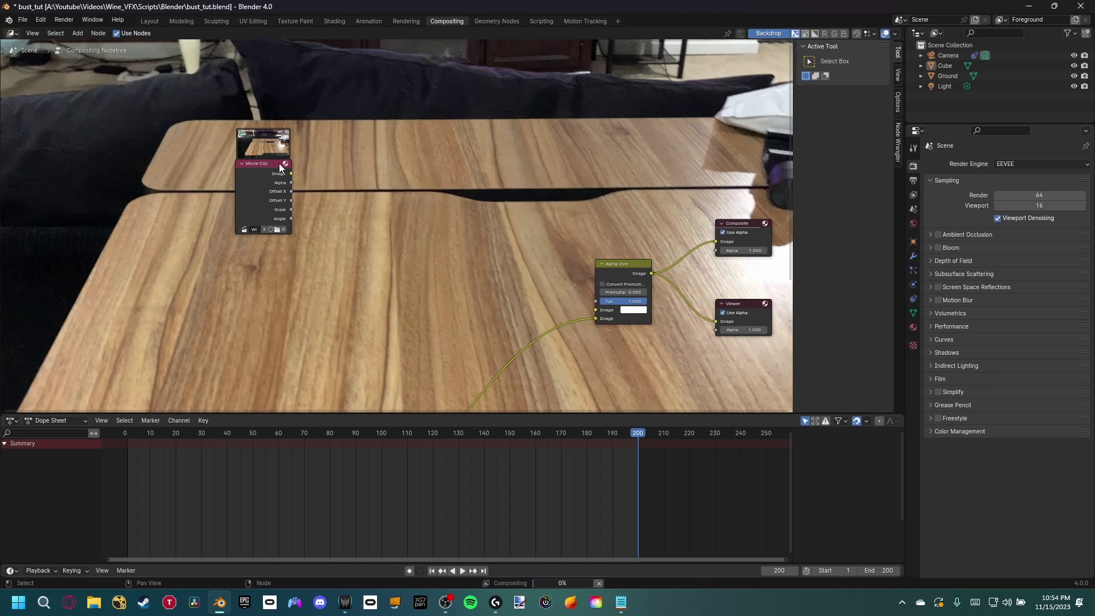
pyautogui.moveTo(290, 174); pyautogui.dragTo(600, 316)
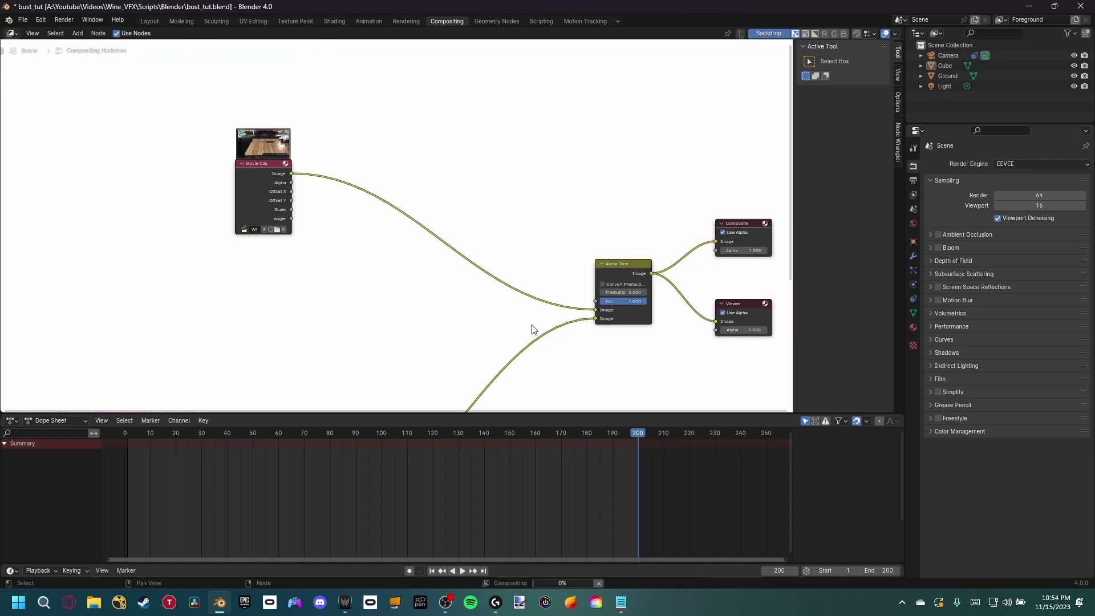
pyautogui.moveTo(468, 320); pyautogui.dragTo(469, 280, button='middle')
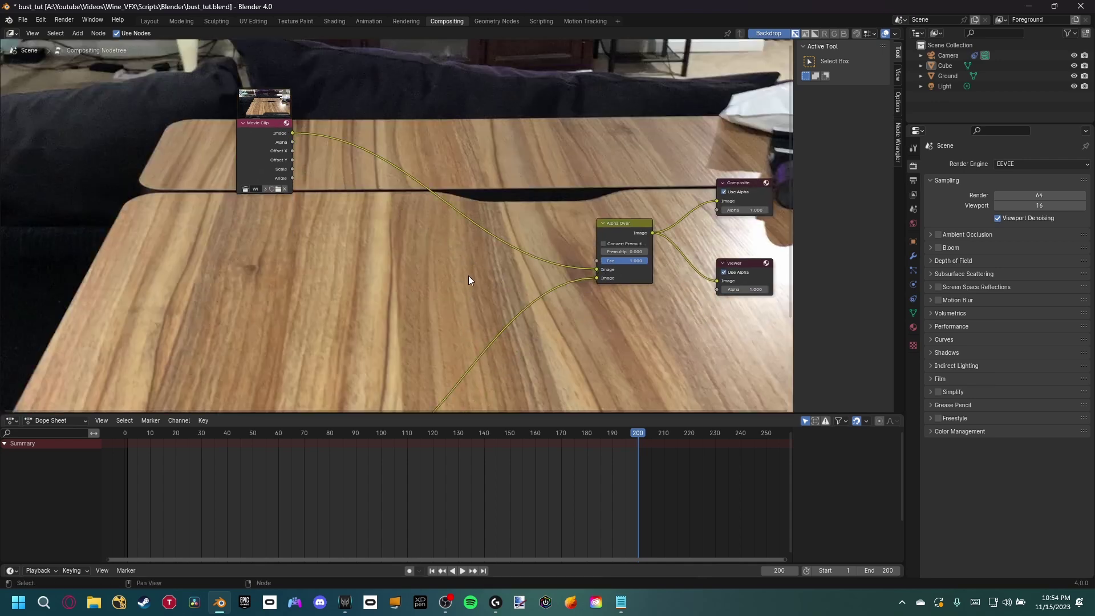
# - Hide and delete the Cube and Light from the Layout scene
pyautogui.click(150, 22)
pyautogui.scroll(-4, 468, 241)
pyautogui.click(499, 129)
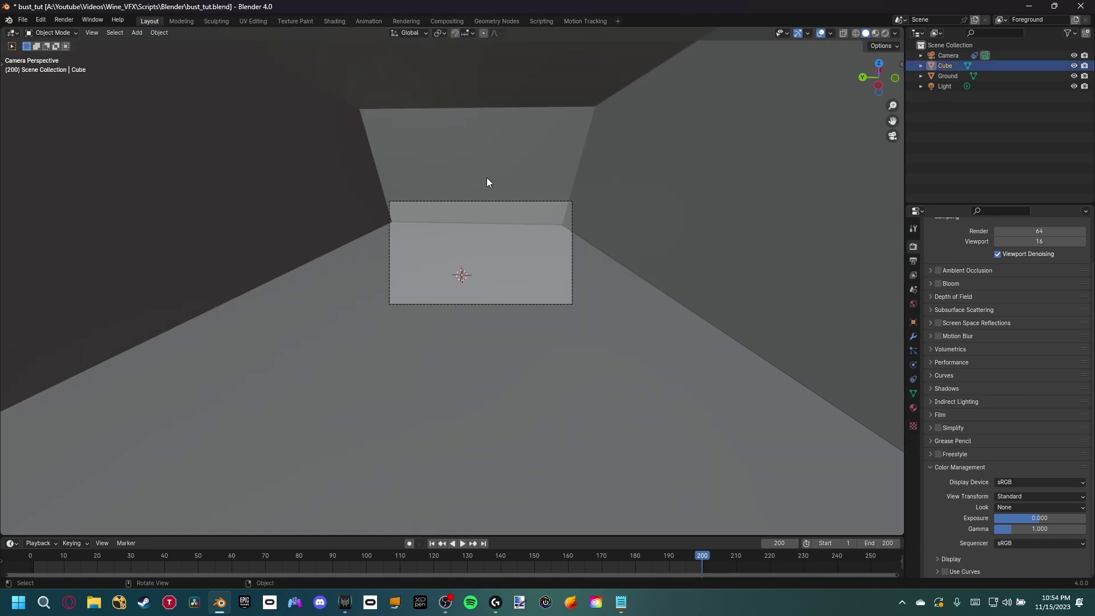
pyautogui.press('h')
pyautogui.scroll(2, 532, 227)
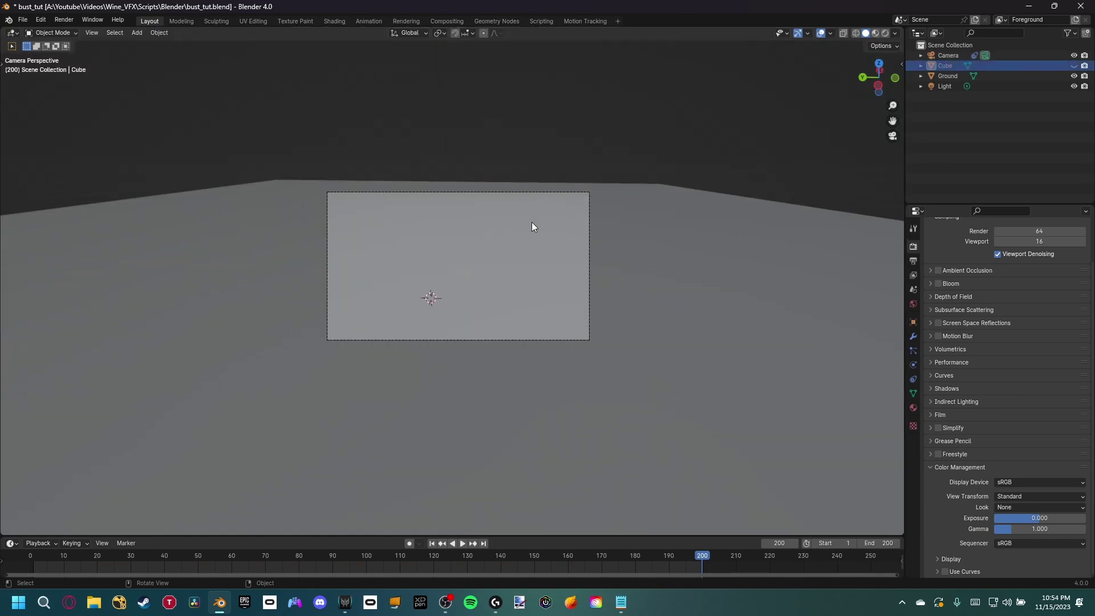
pyautogui.scroll(3, 531, 227)
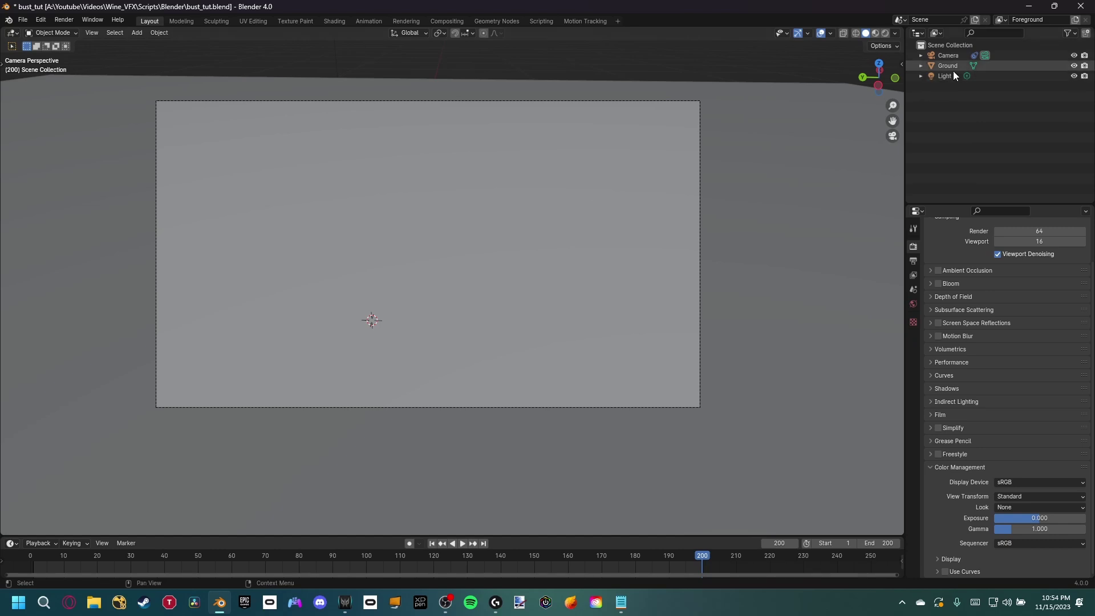
pyautogui.press('Delete')
pyautogui.press('Delete')
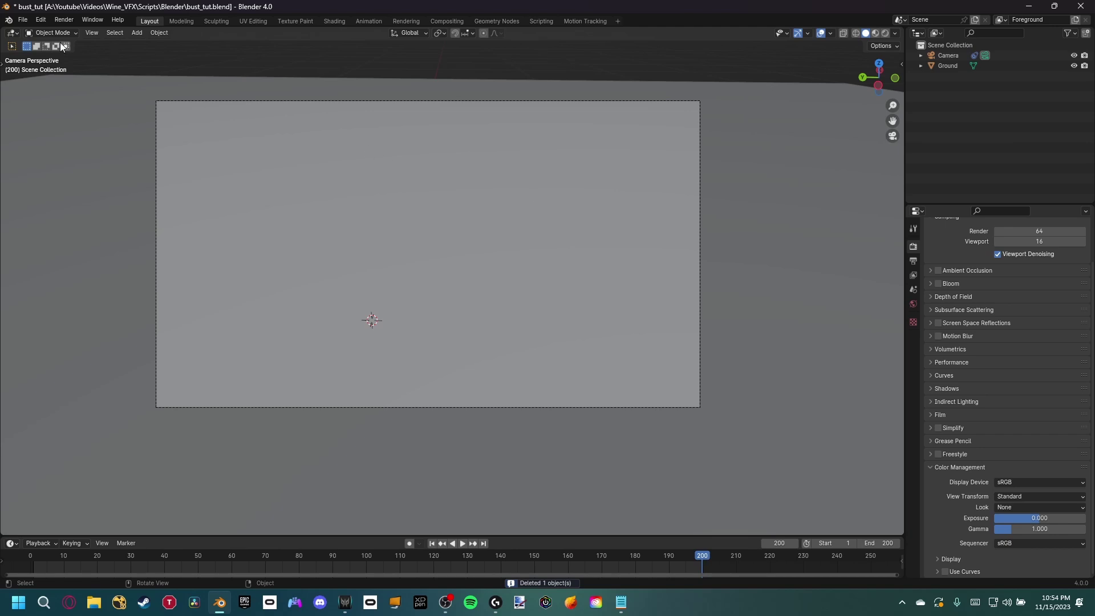
# - Append from marble_bust_01_2k.blend, choosing the marble_bust_01 object
pyautogui.click(23, 20)
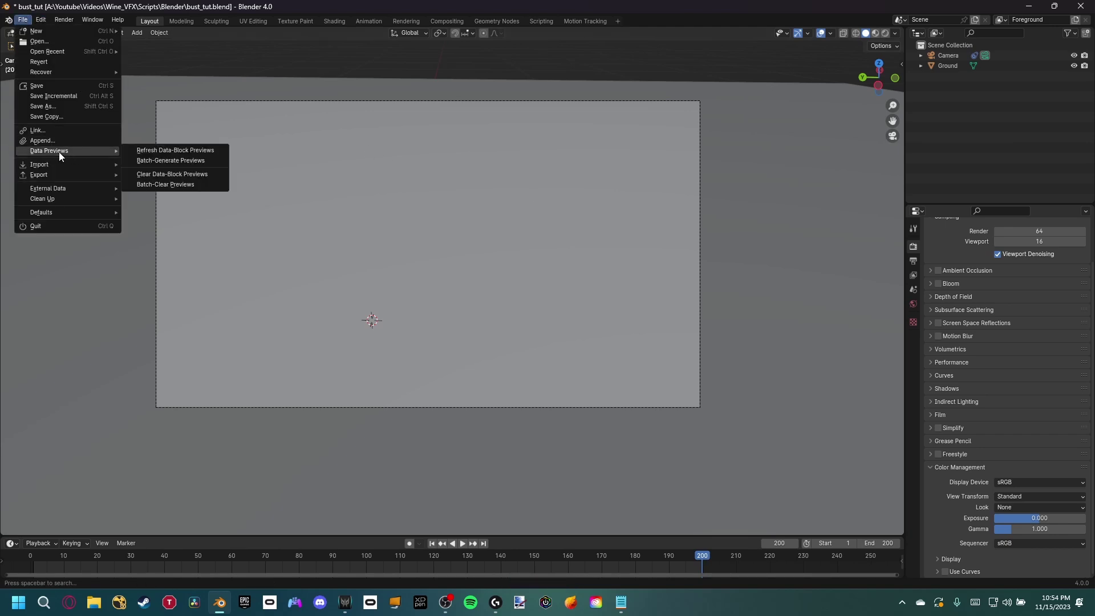
pyautogui.click(42, 141)
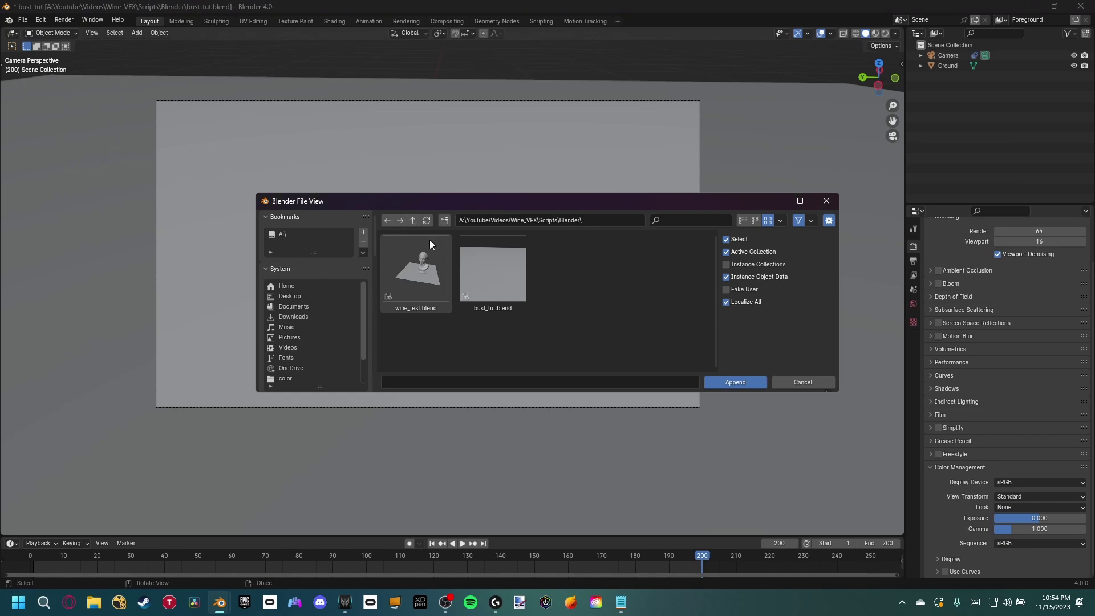
pyautogui.click(413, 223)
pyautogui.doubleClick(439, 260)
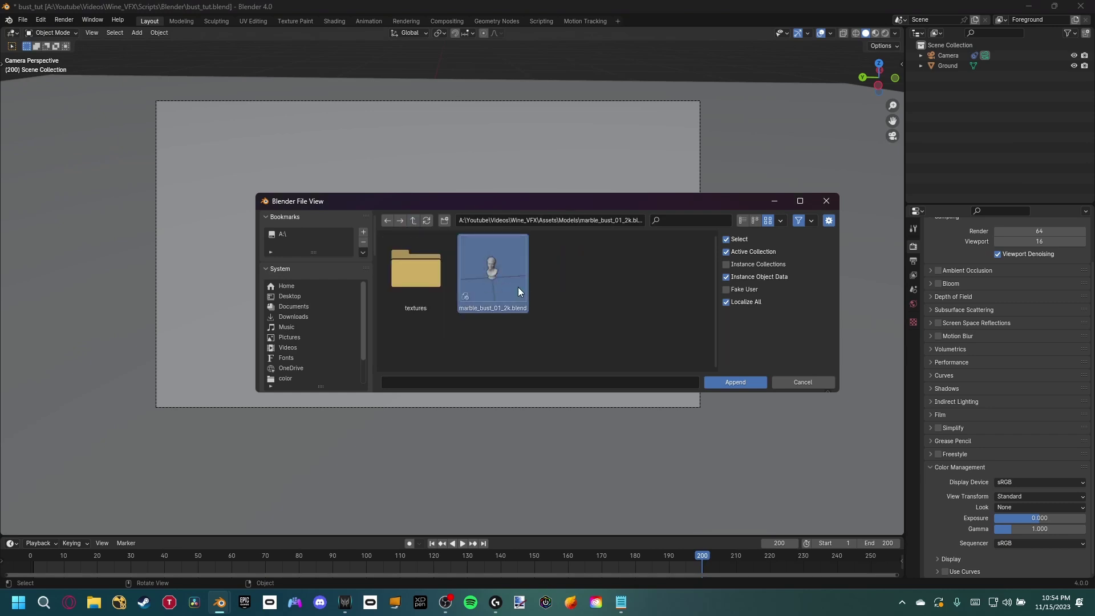
pyautogui.doubleClick(518, 285)
pyautogui.scroll(-2, 574, 288)
pyautogui.doubleClick(575, 293)
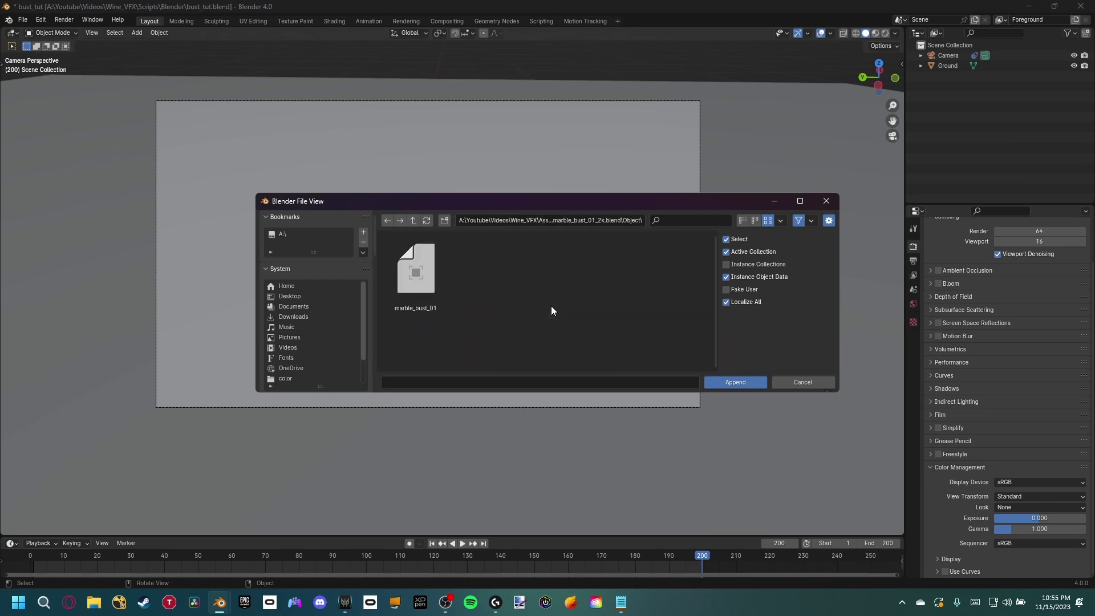
pyautogui.click(427, 278)
# - Append the bust, then scale down and hide the Ground plane
pyautogui.click(738, 381)
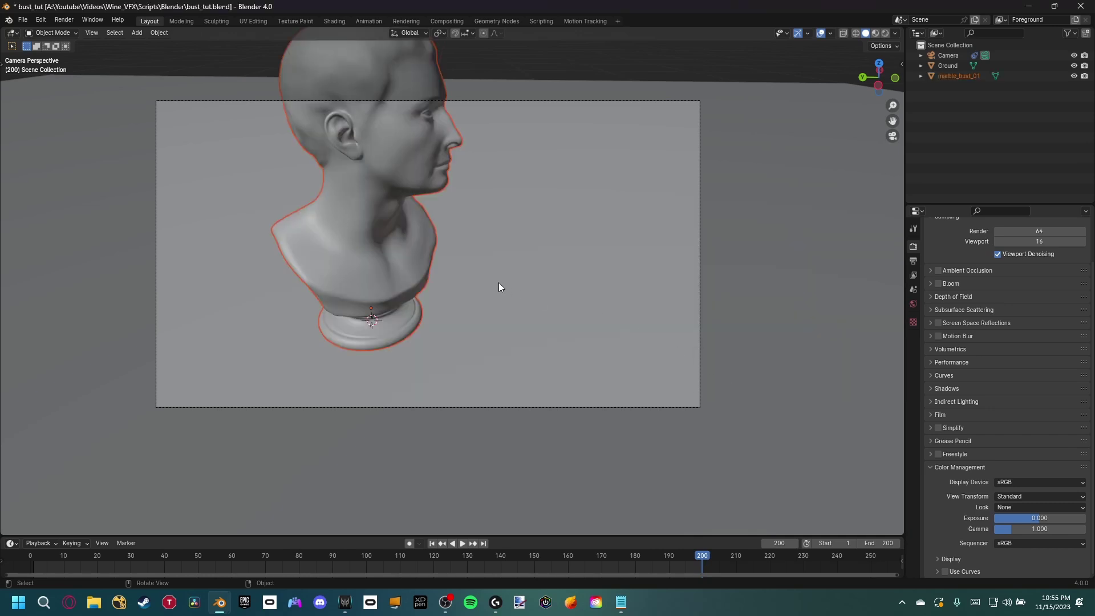
pyautogui.click(541, 217)
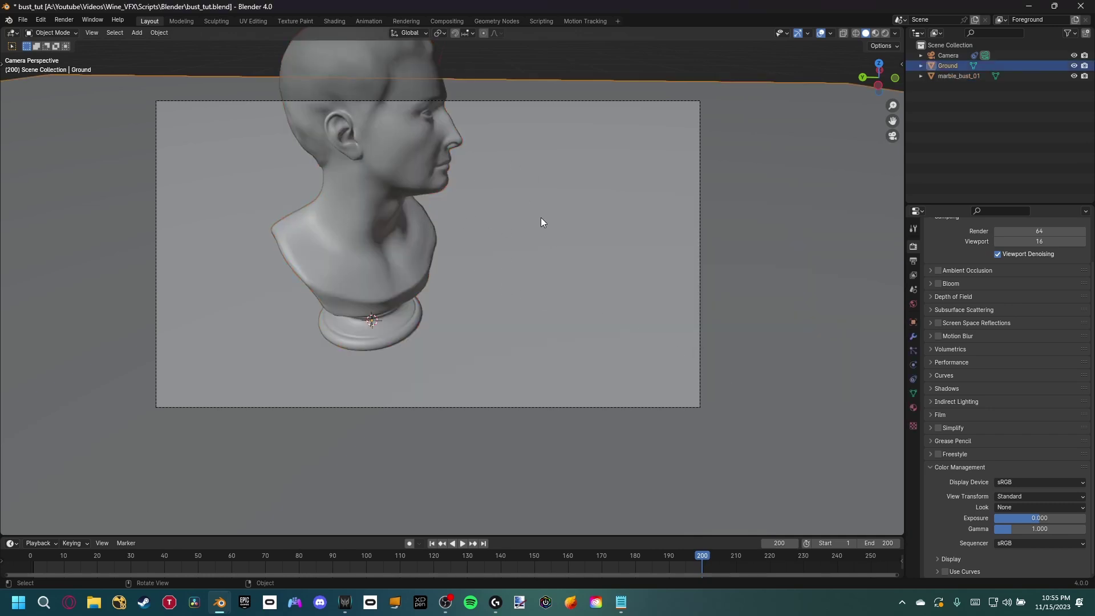
pyautogui.press('s')
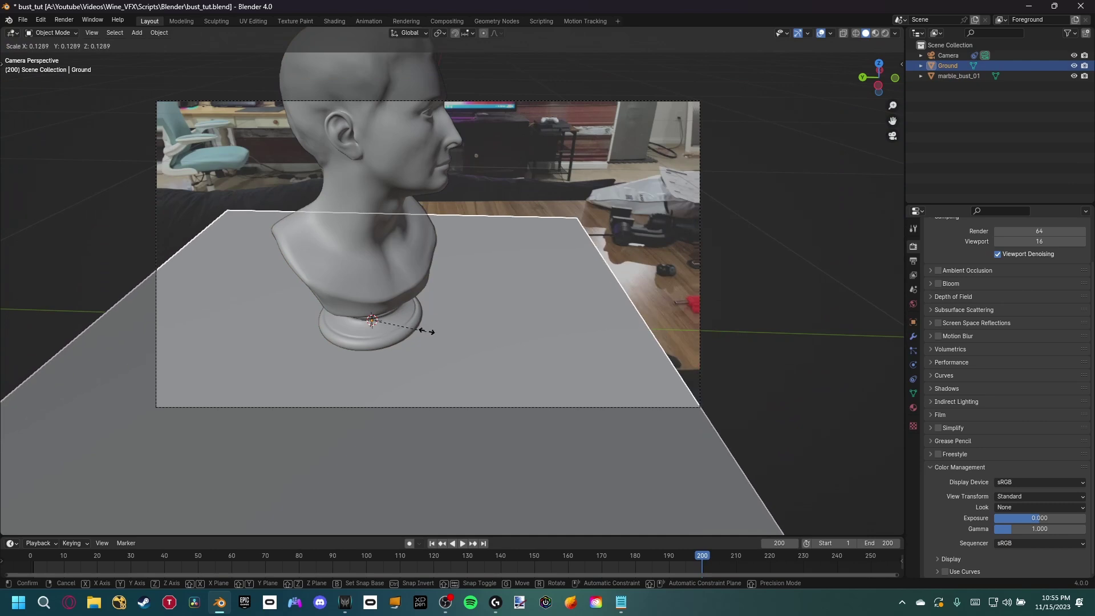
pyautogui.click(628, 188)
pyautogui.press('h')
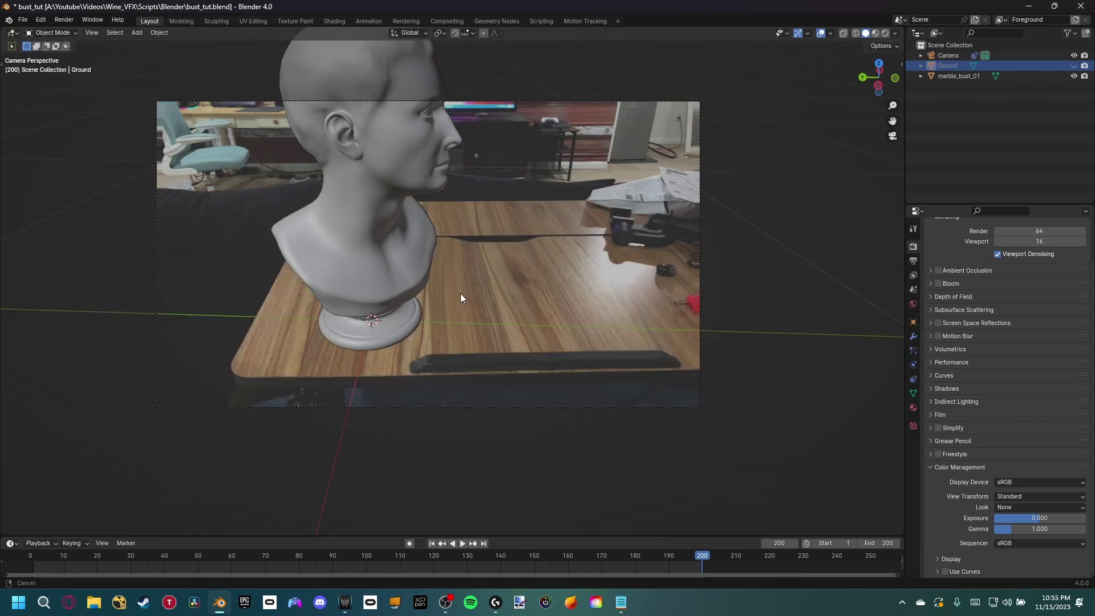
# - Move the bust onto the table and rotate it to face the camera
pyautogui.keyDown('shift'); pyautogui.moveTo(460, 293); pyautogui.dragTo(386, 303, button='middle'); pyautogui.keyUp('shift')
pyautogui.click(367, 265)
pyautogui.press('g')
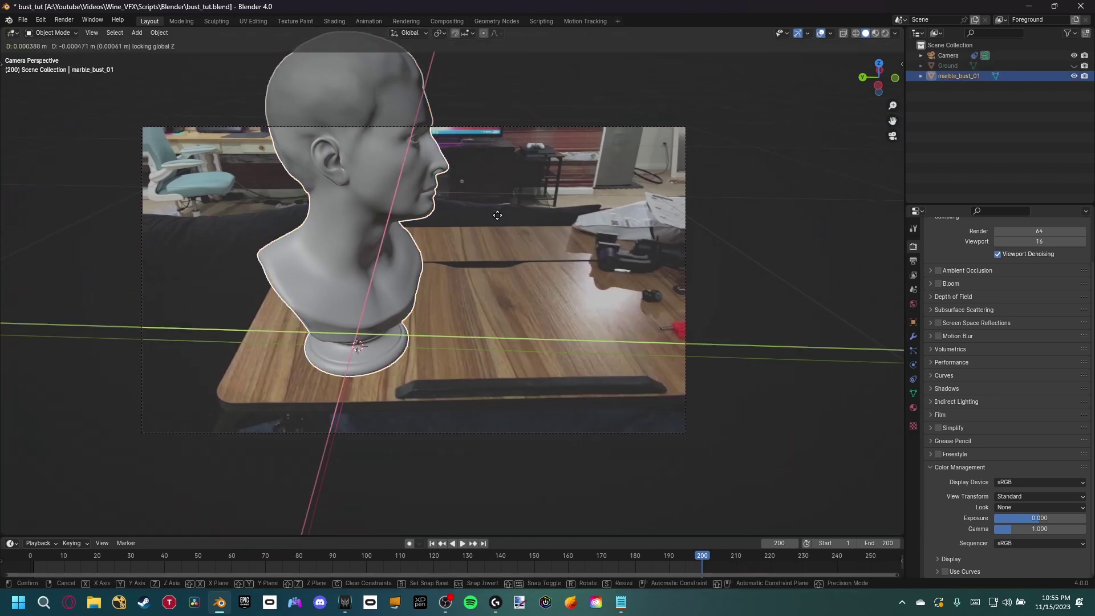
pyautogui.click(610, 181)
pyautogui.keyDown('shift'); pyautogui.moveTo(610, 182); pyautogui.dragTo(508, 294, button='middle'); pyautogui.keyUp('shift')
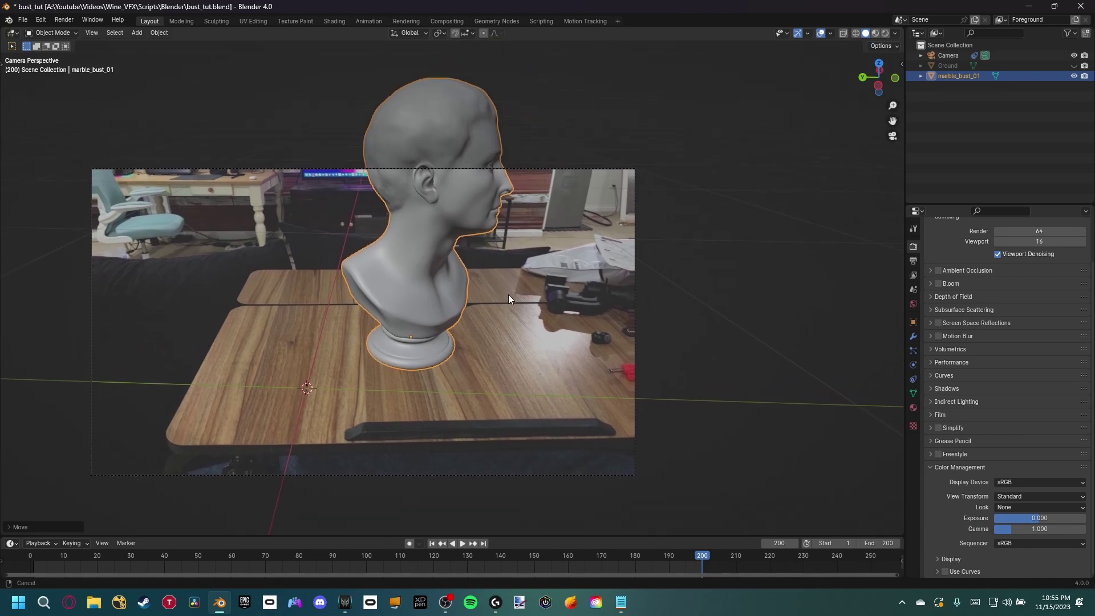
pyautogui.press('r')
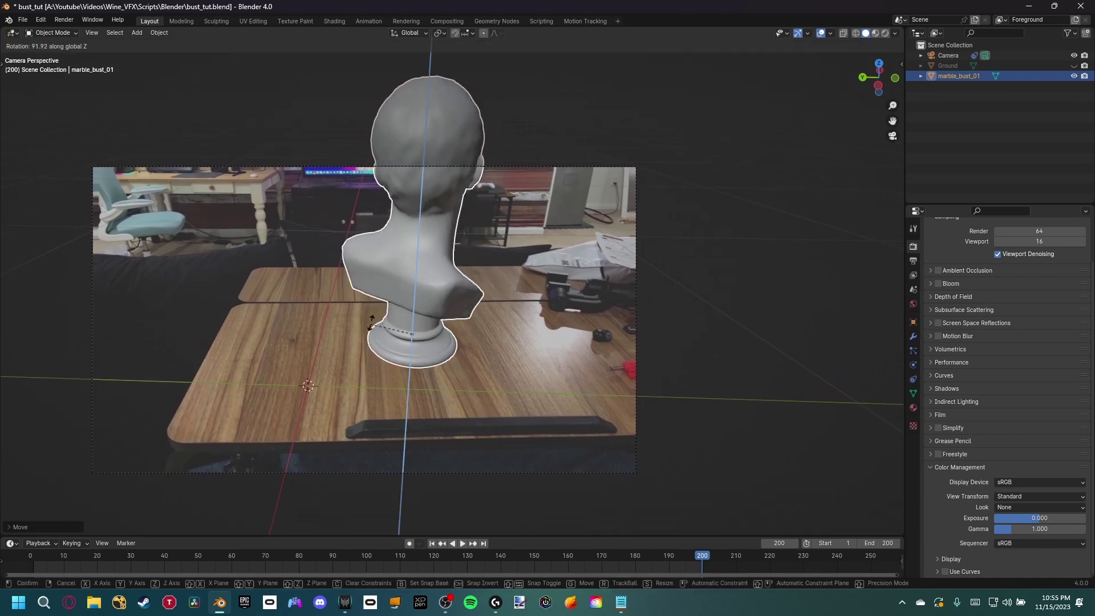
pyautogui.click(508, 343)
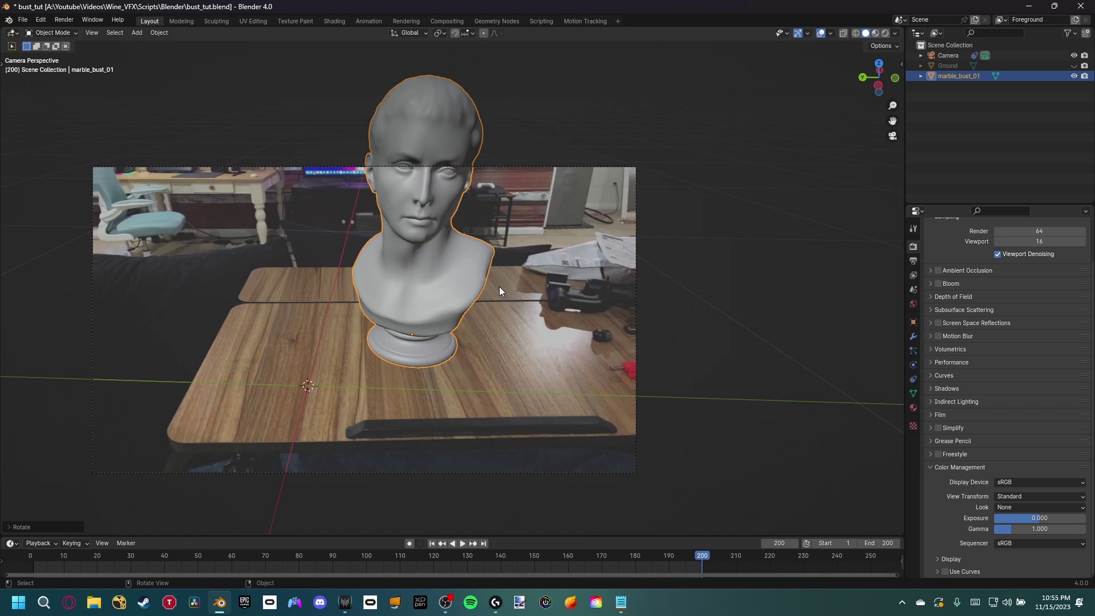
# - Scale the bust down to about 0.678
pyautogui.keyDown('shift'); pyautogui.moveTo(453, 276); pyautogui.dragTo(417, 245, button='middle'); pyautogui.keyUp('shift')
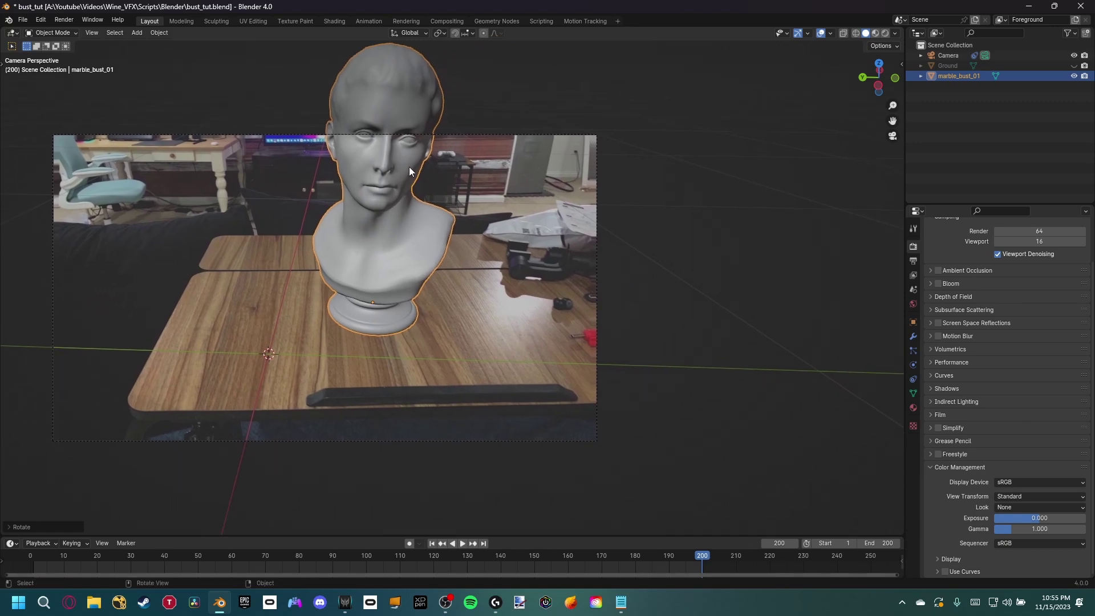
pyautogui.keyDown('shift'); pyautogui.moveTo(409, 211); pyautogui.dragTo(374, 252, button='middle'); pyautogui.keyUp('shift')
pyautogui.press('s')
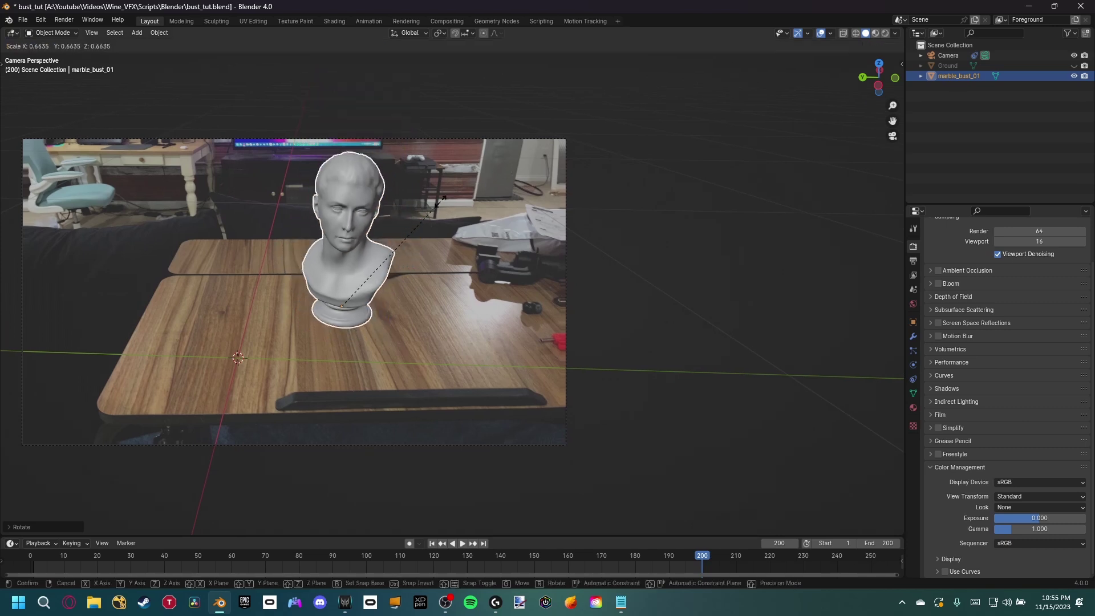
pyautogui.click(445, 201)
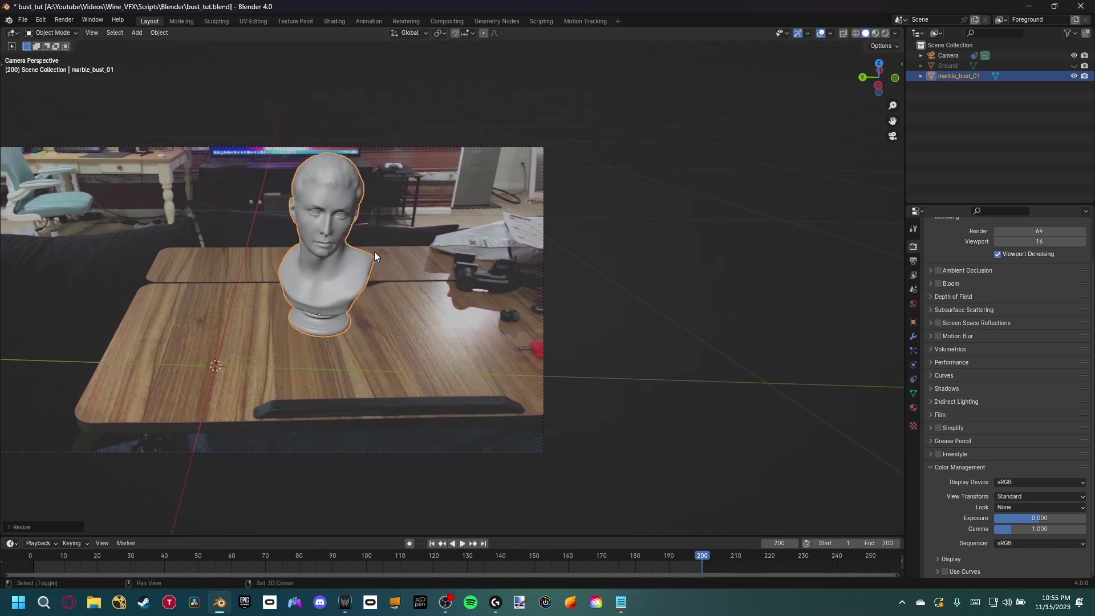
pyautogui.keyDown('shift'); pyautogui.moveTo(301, 229); pyautogui.dragTo(453, 217, button='middle'); pyautogui.keyUp('shift')
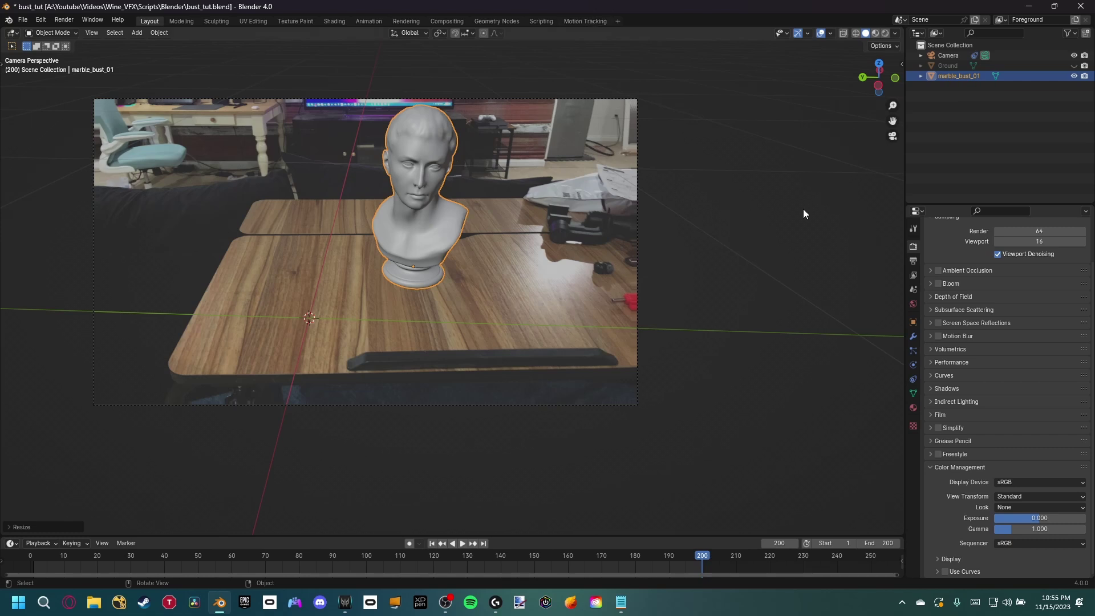
# - Switch the render engine to Cycles with GPU Compute as the device
pyautogui.scroll(2, 968, 281)
pyautogui.click(1010, 244)
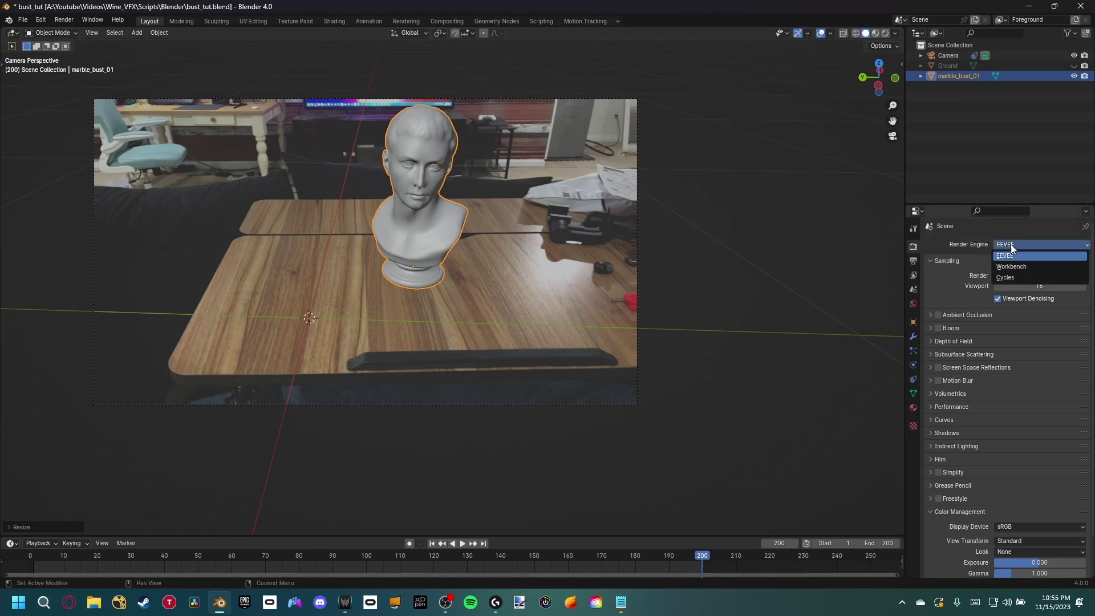
pyautogui.click(1005, 279)
pyautogui.click(1014, 271)
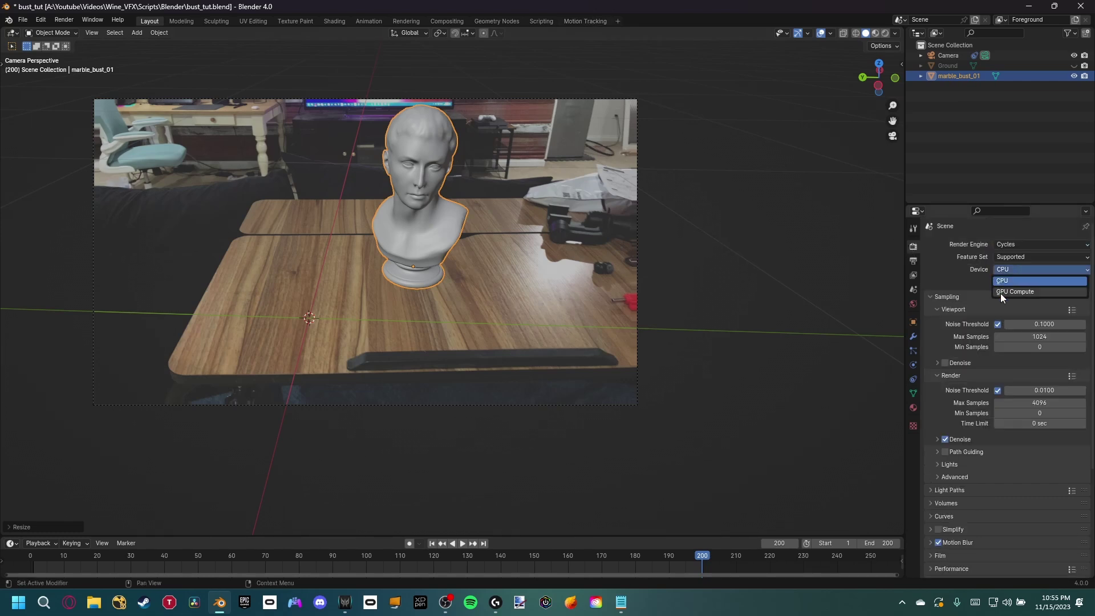
pyautogui.click(1001, 292)
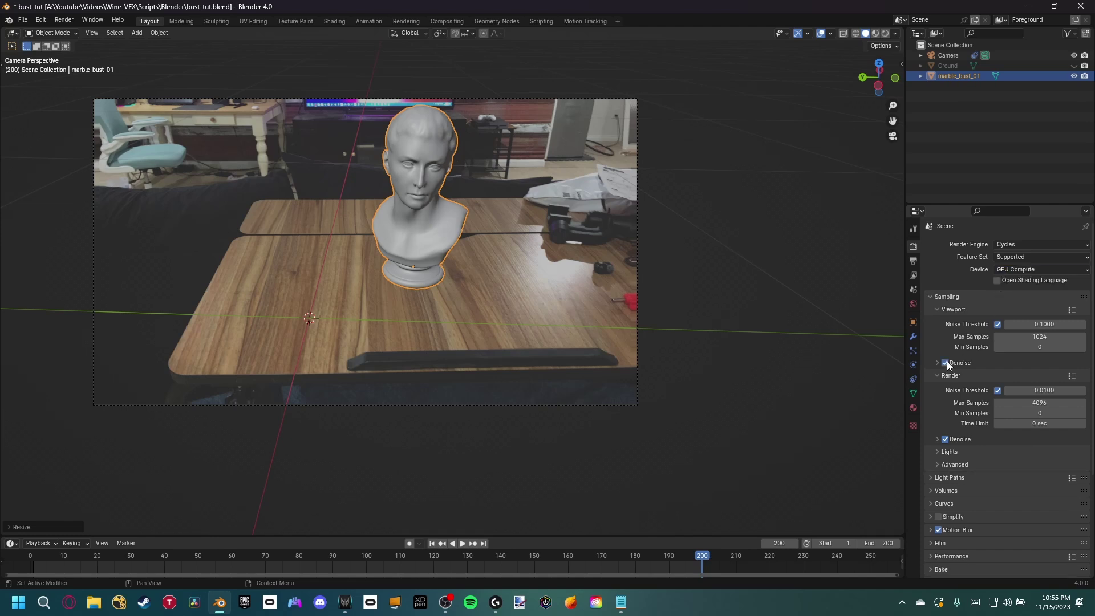
# - Turn off render denoising and set both render and viewport Max Samples to 64
pyautogui.click(945, 439)
pyautogui.doubleClick(1053, 403)
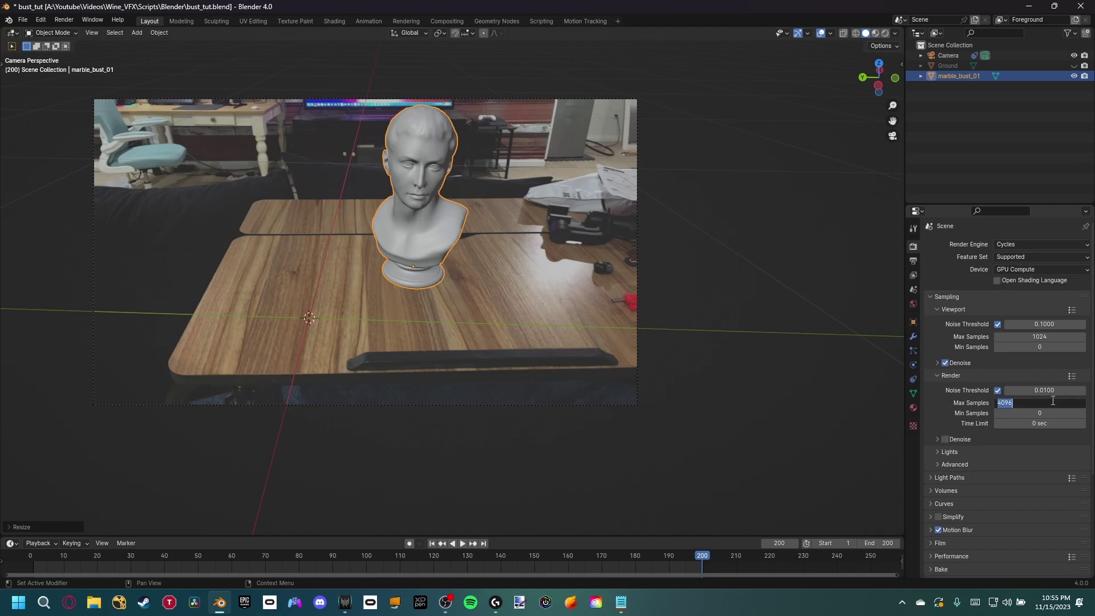
pyautogui.write('64')
pyautogui.press('Return')
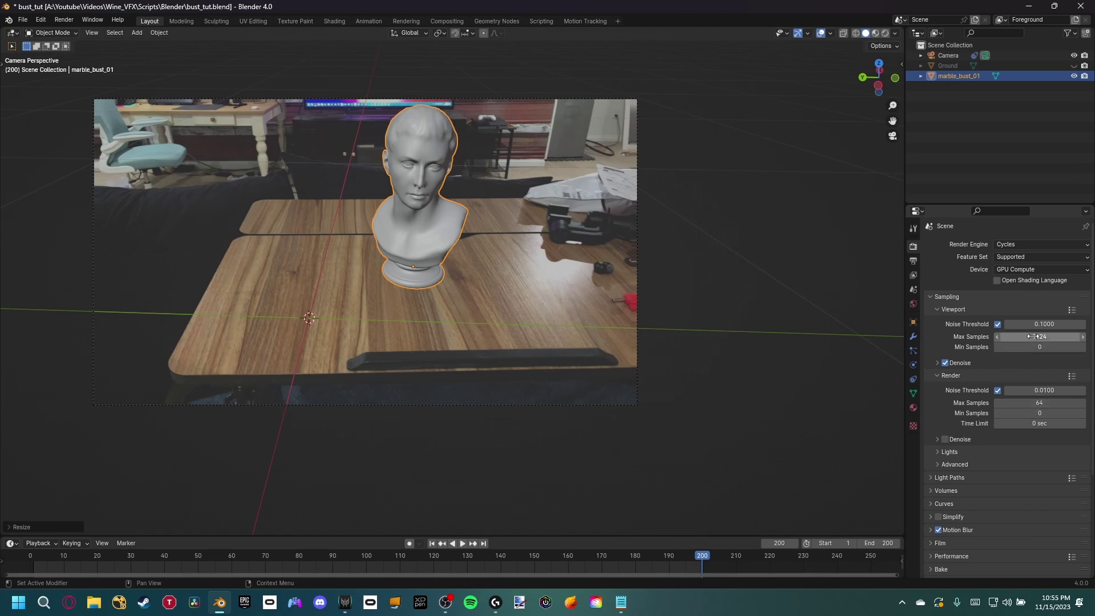
pyautogui.doubleClick(1035, 335)
pyautogui.write('64')
pyautogui.press('Return')
# - Recentre the camera frame on the bust and bring up the viewport shading pie
pyautogui.keyDown('shift'); pyautogui.moveTo(414, 298); pyautogui.dragTo(478, 339, button='middle'); pyautogui.keyUp('shift')
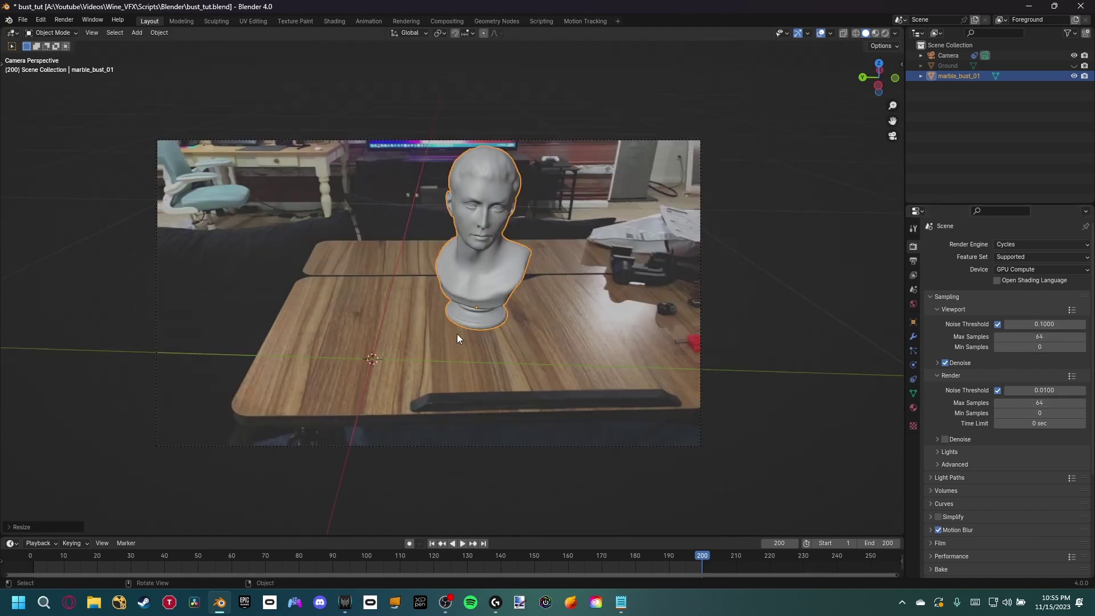
pyautogui.keyDown('shift'); pyautogui.scroll(-3, 456, 337); pyautogui.keyUp('shift')
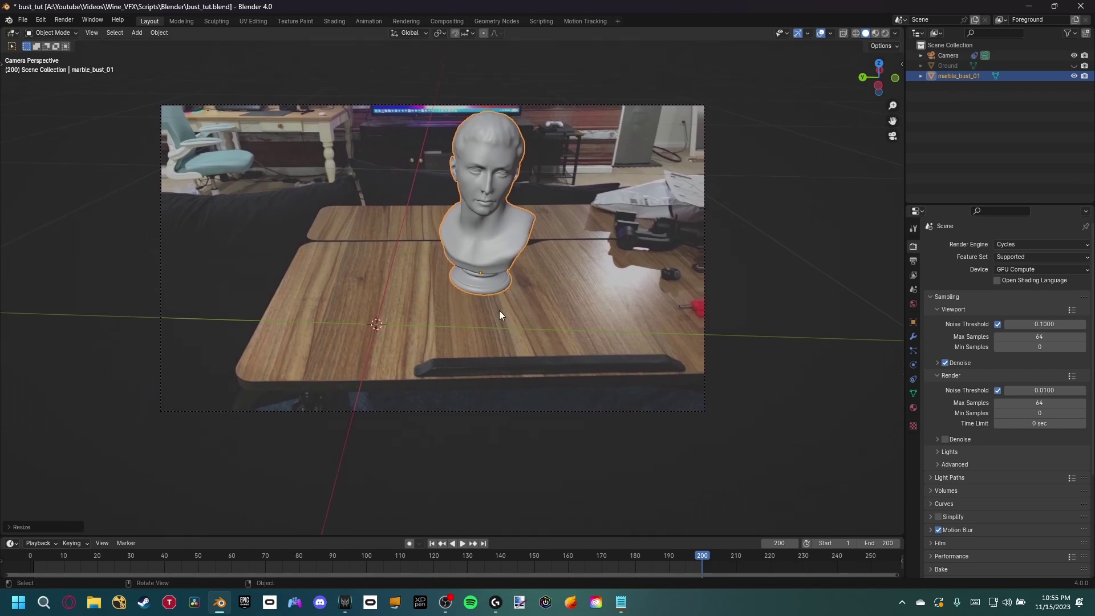
pyautogui.keyDown('shift'); pyautogui.moveTo(498, 310); pyautogui.dragTo(474, 314, button='middle'); pyautogui.keyUp('shift')
pyautogui.press('z')
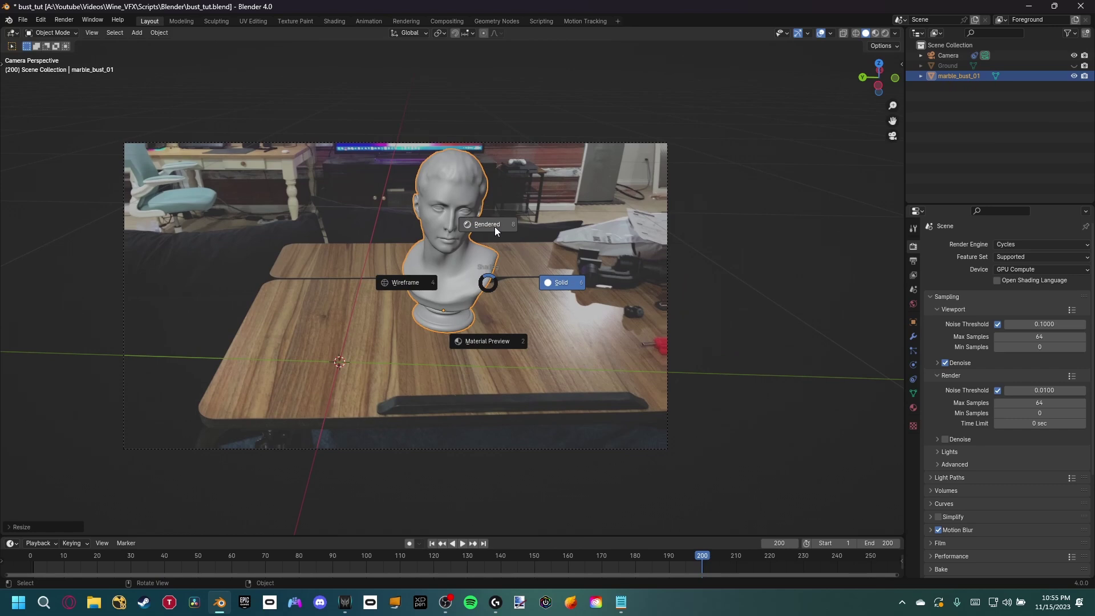
# - Switch the viewport to Rendered shading and frame the bust closer
pyautogui.click(494, 227)
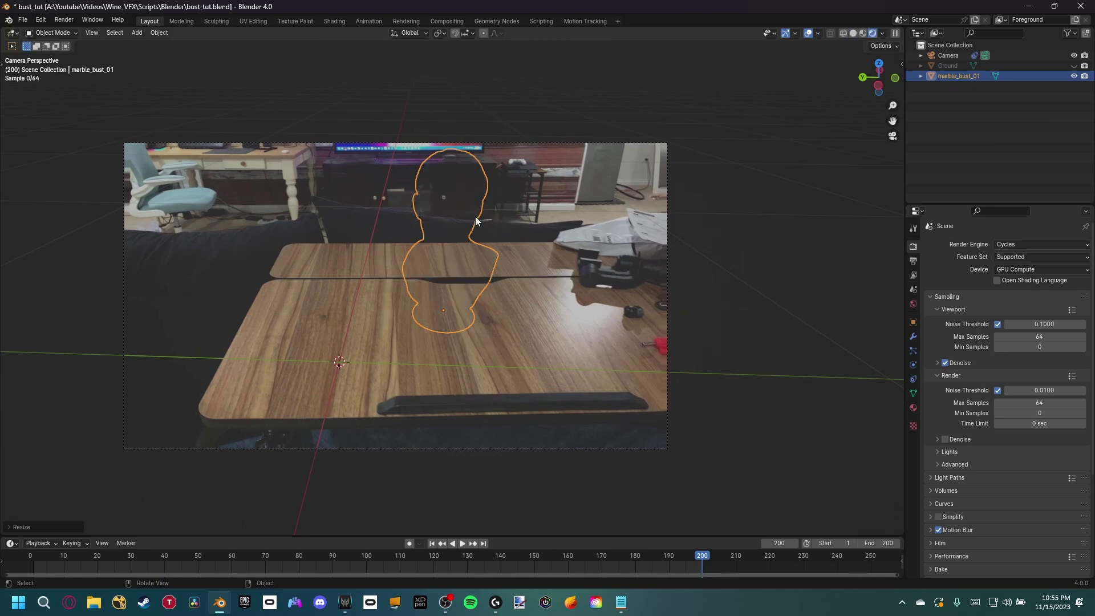
pyautogui.scroll(3, 488, 238)
pyautogui.keyDown('shift'); pyautogui.moveTo(451, 246); pyautogui.dragTo(511, 209, button='middle'); pyautogui.keyUp('shift')
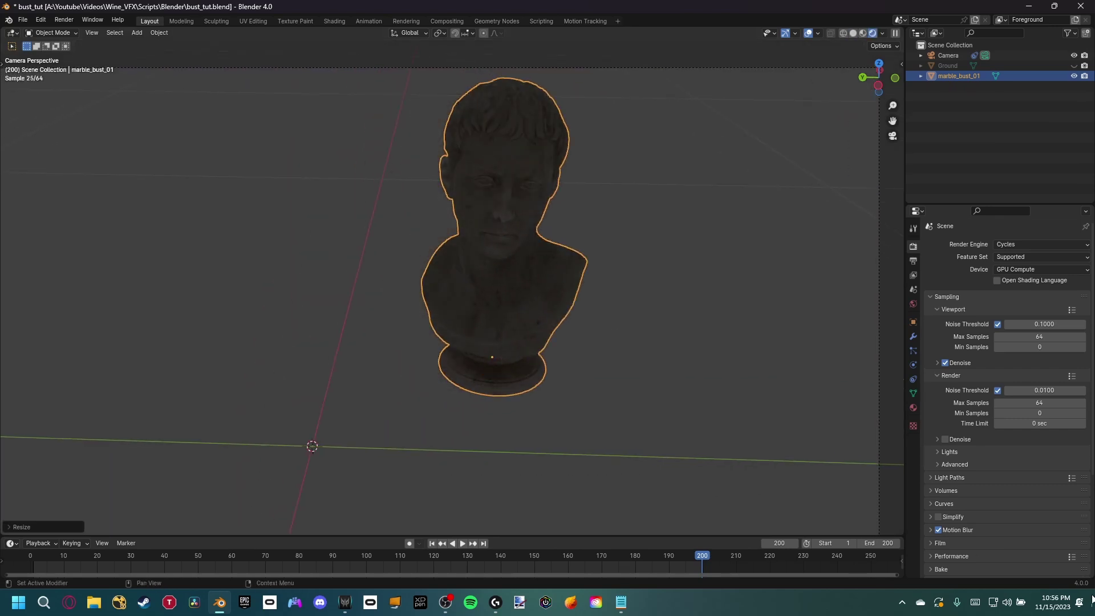
pyautogui.scroll(-5, 944, 494)
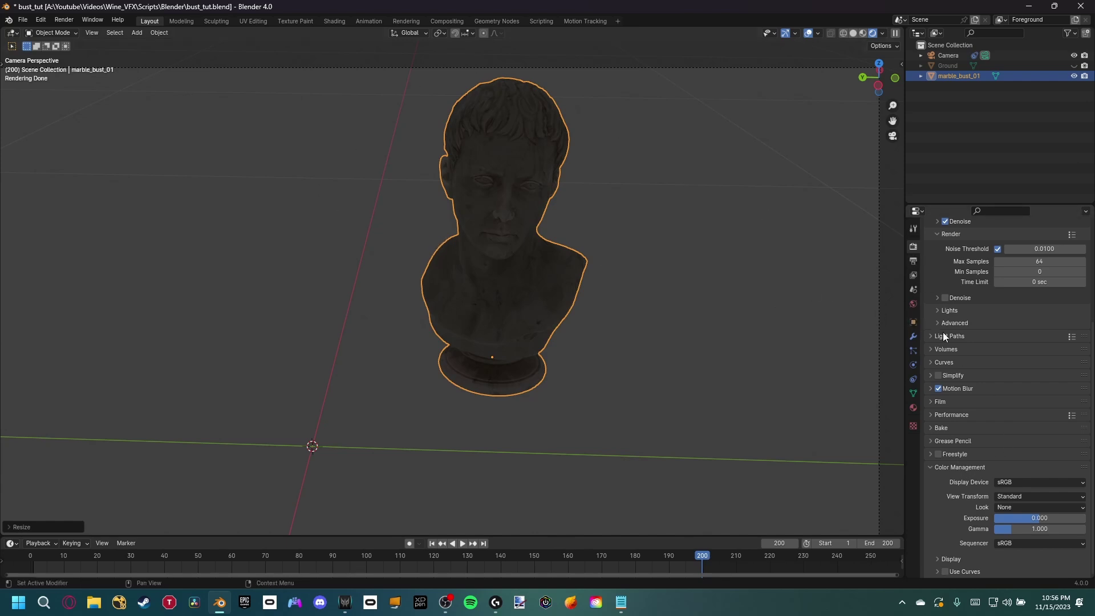
# - Enable Transparent in the Film render settings
pyautogui.click(929, 402)
pyautogui.click(945, 474)
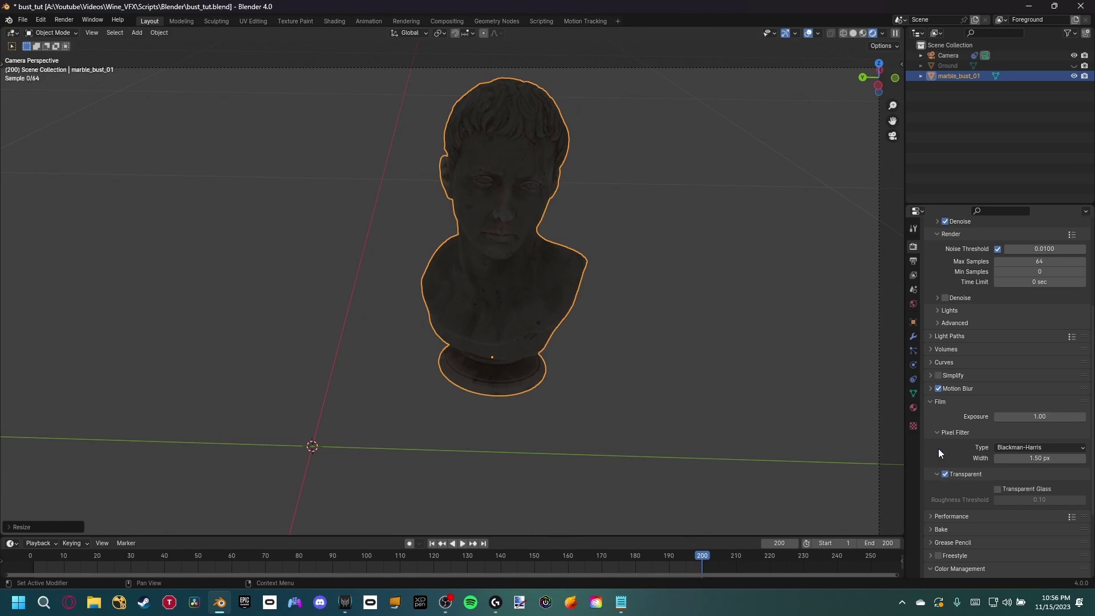
pyautogui.click(930, 401)
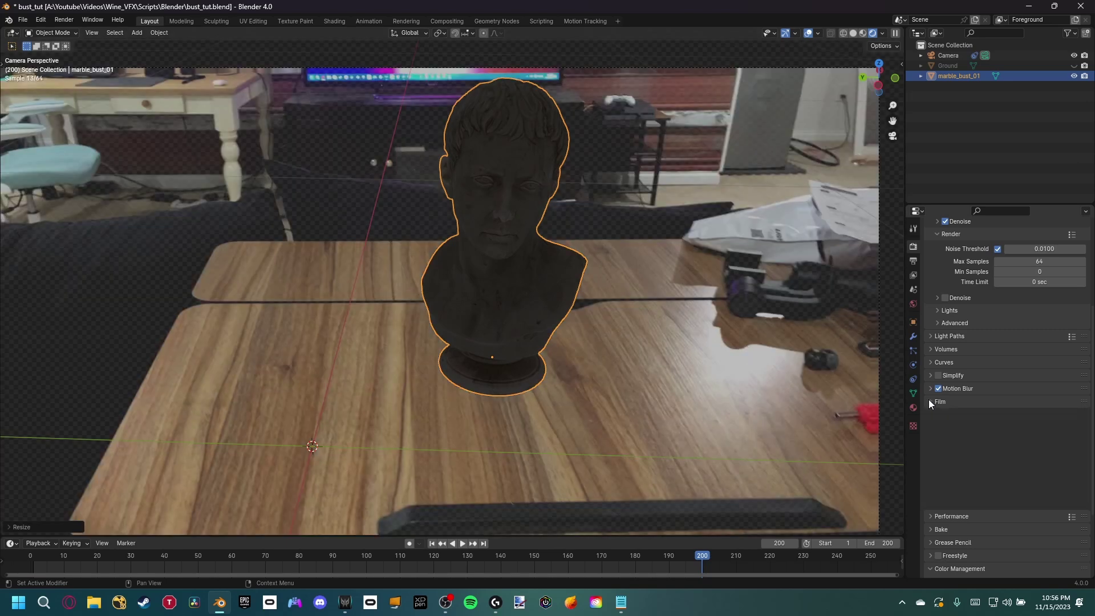
# - Set the camera's background footage opacity to 1.000 and fit the camera frame in view
pyautogui.click(986, 58)
pyautogui.click(985, 56)
pyautogui.click(963, 398)
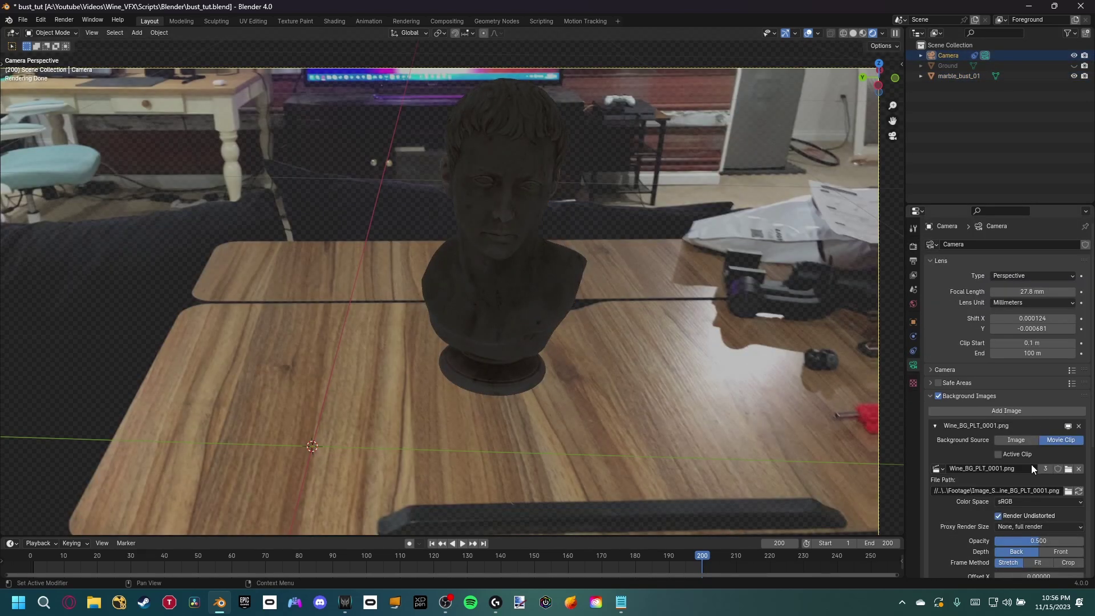
pyautogui.moveTo(1022, 542); pyautogui.dragTo(1083, 541)
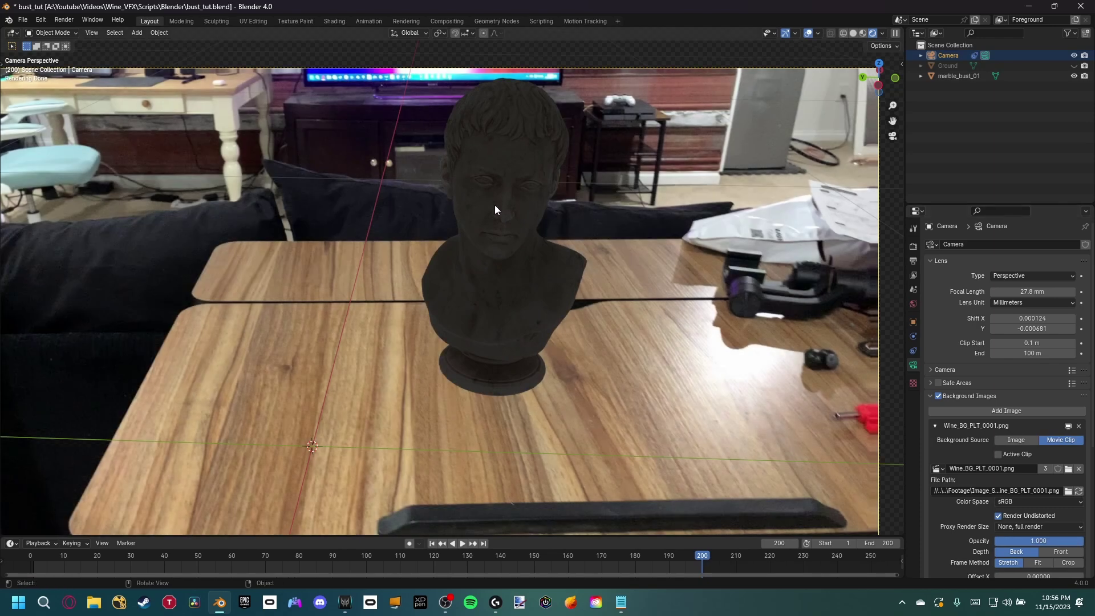
pyautogui.scroll(-3, 521, 259)
pyautogui.press('Home')
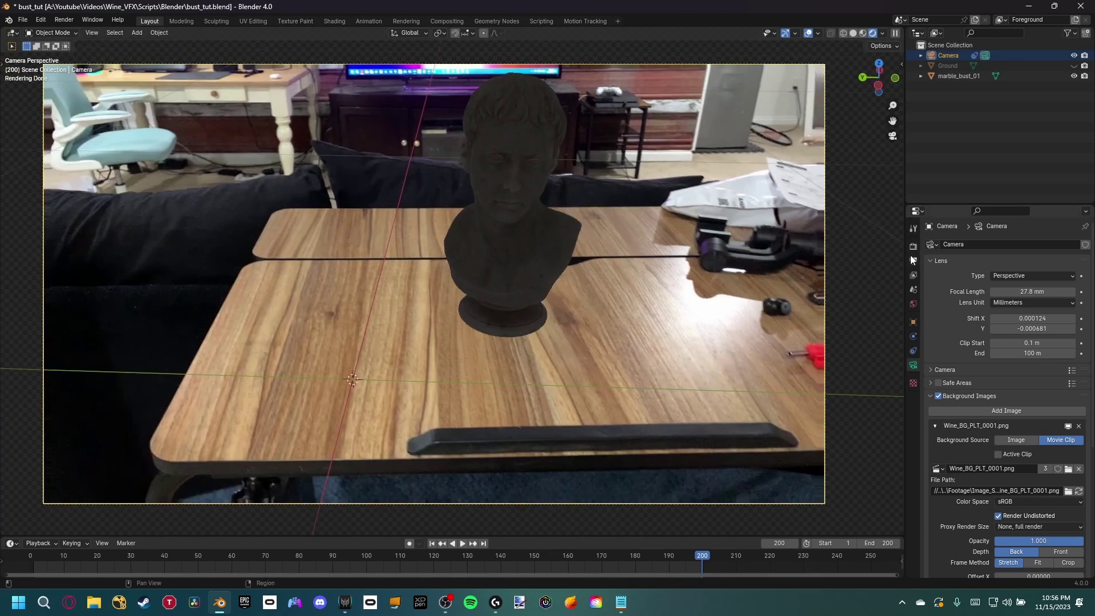
# - Keep Standard as the View Transform in the render settings
pyautogui.click(912, 248)
pyautogui.scroll(-5, 976, 382)
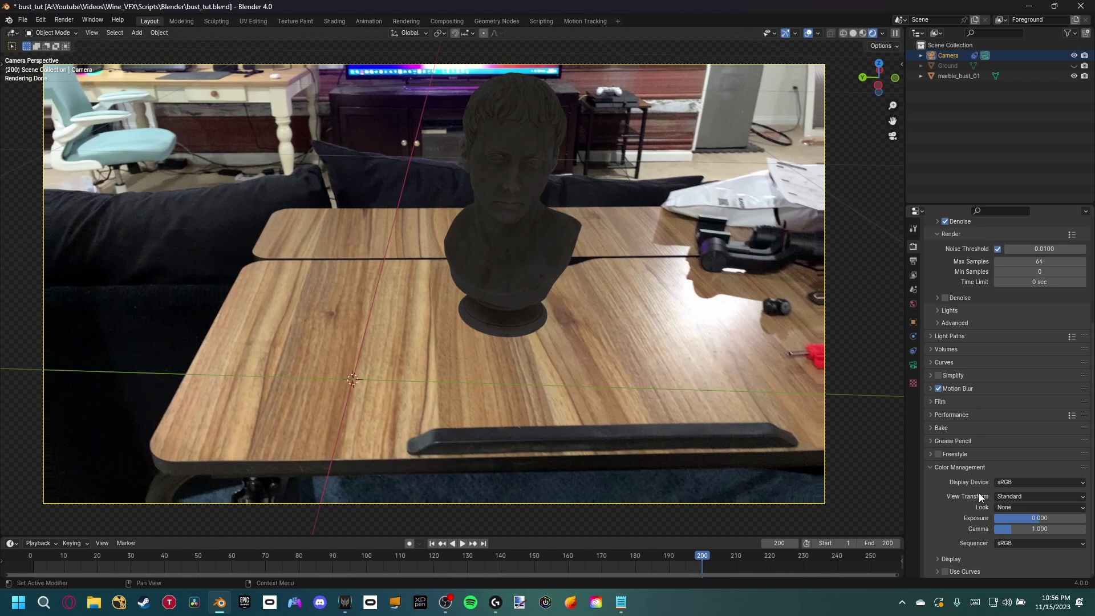
pyautogui.click(1002, 497)
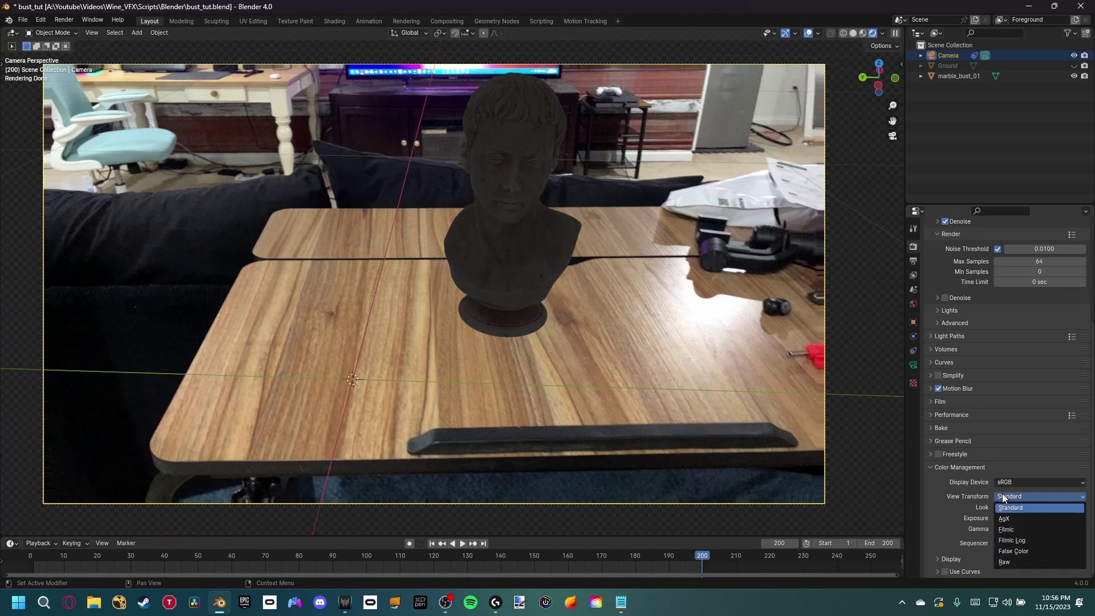
pyautogui.click(1012, 508)
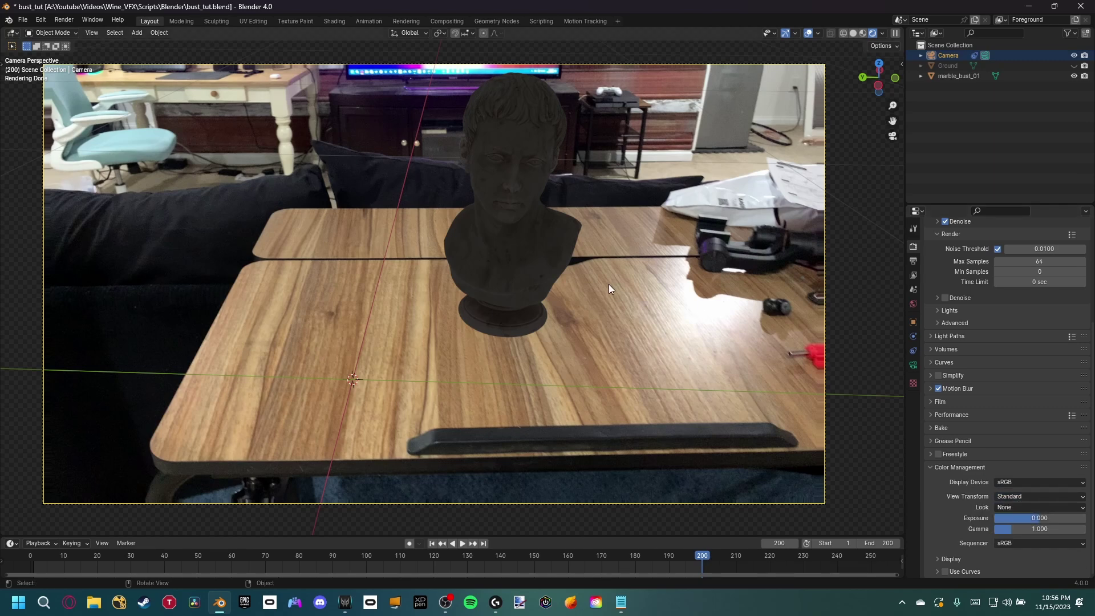
pyautogui.keyDown('shift'); pyautogui.moveTo(608, 284); pyautogui.dragTo(546, 282, button='middle'); pyautogui.keyUp('shift')
# - Add an Area light and raise it vertically above the bust
pyautogui.hotkey('shift', 'a')
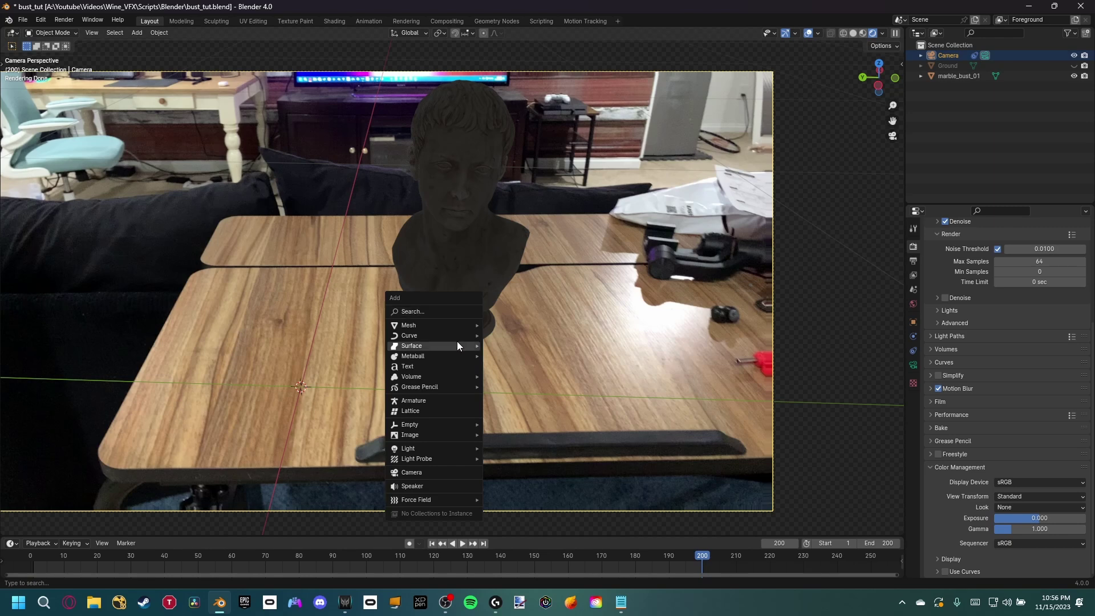
pyautogui.moveTo(451, 447)
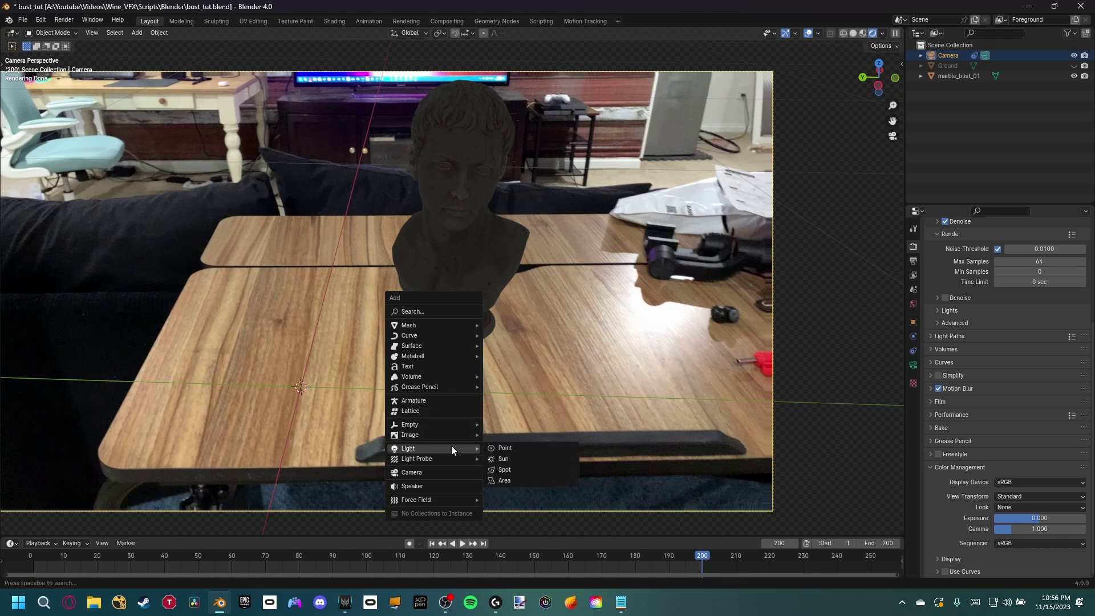
pyautogui.click(511, 481)
pyautogui.press('g')
pyautogui.press('z')
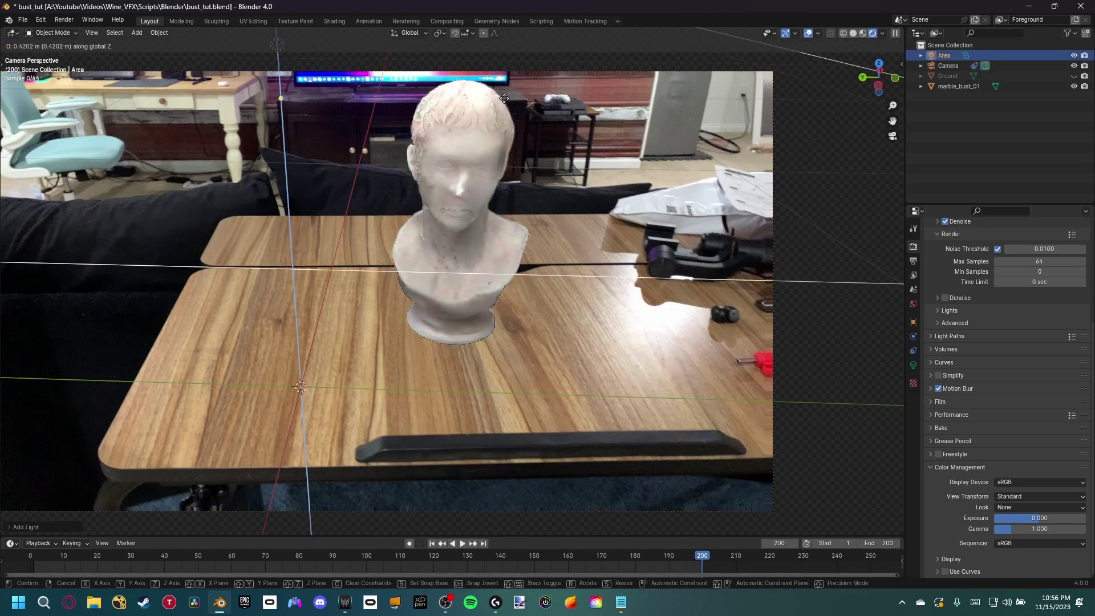
pyautogui.click(513, 83)
pyautogui.keyDown('shift'); pyautogui.moveTo(442, 126); pyautogui.dragTo(588, 173, button='middle'); pyautogui.keyUp('shift')
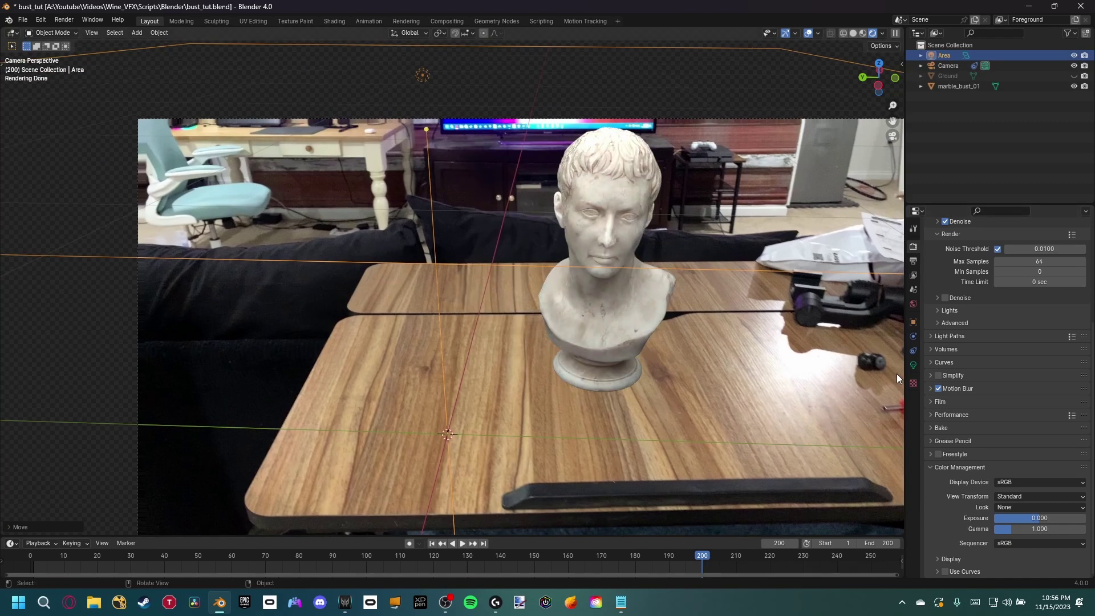
# - Increase the Area light's power to 25.2 W
pyautogui.click(913, 365)
pyautogui.moveTo(1033, 312); pyautogui.dragTo(1075, 312)
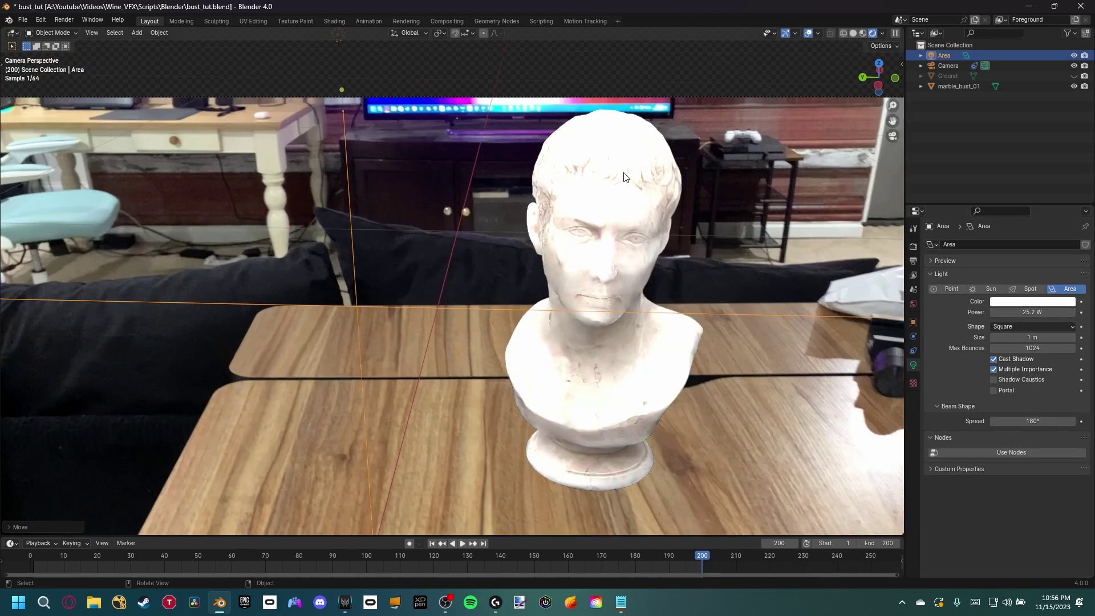
pyautogui.scroll(2, 635, 191)
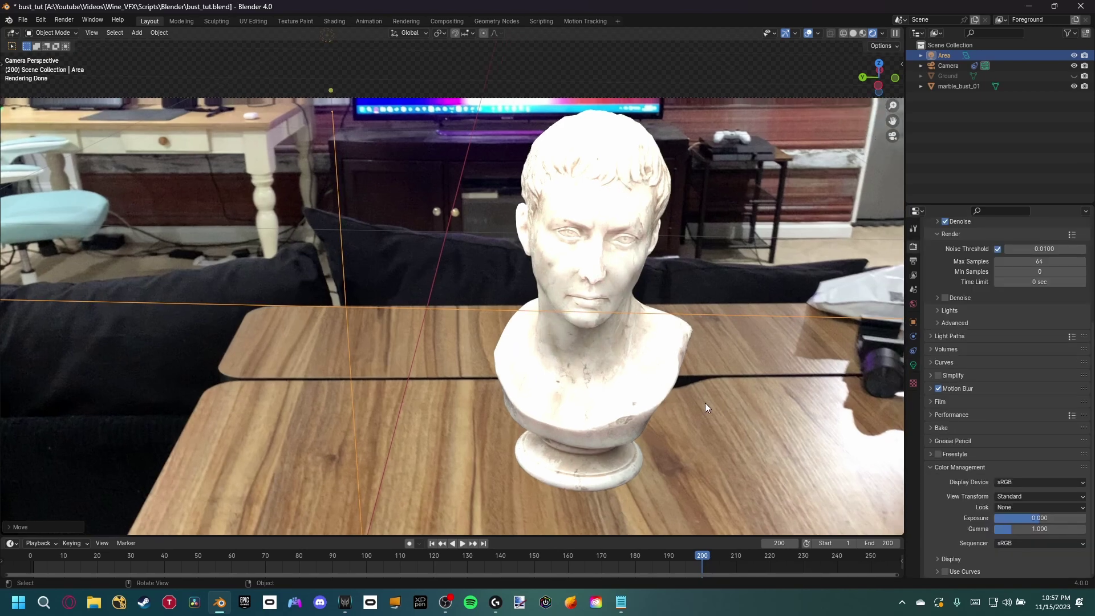
# - Set the View Transform to Filmic and raise the Area light's power to about 117 W
pyautogui.click(1001, 496)
pyautogui.click(1011, 526)
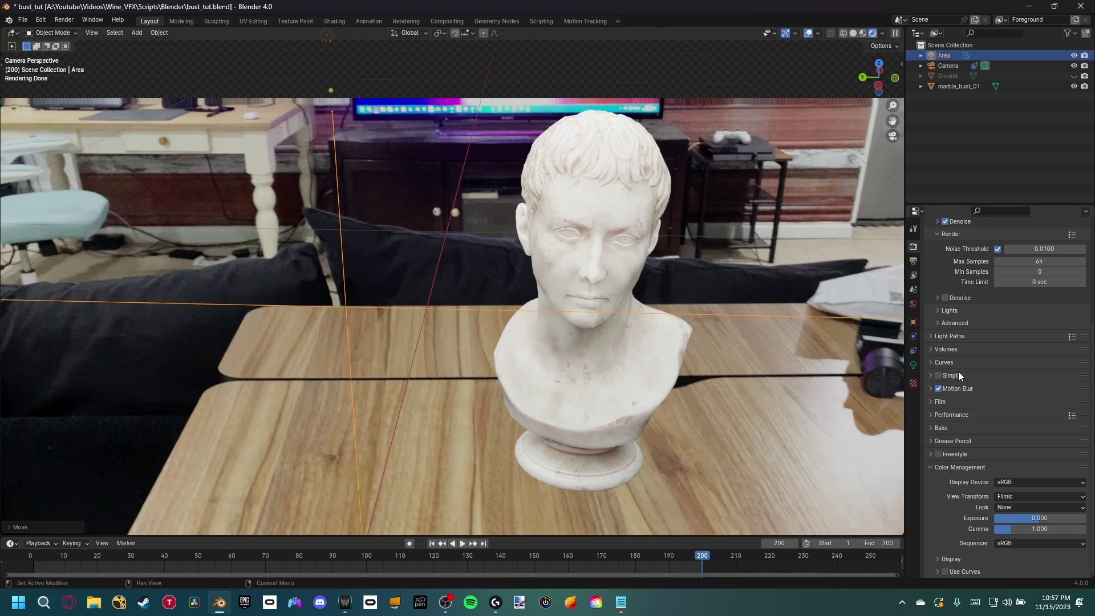
pyautogui.click(912, 365)
pyautogui.moveTo(1025, 315); pyautogui.dragTo(1050, 315)
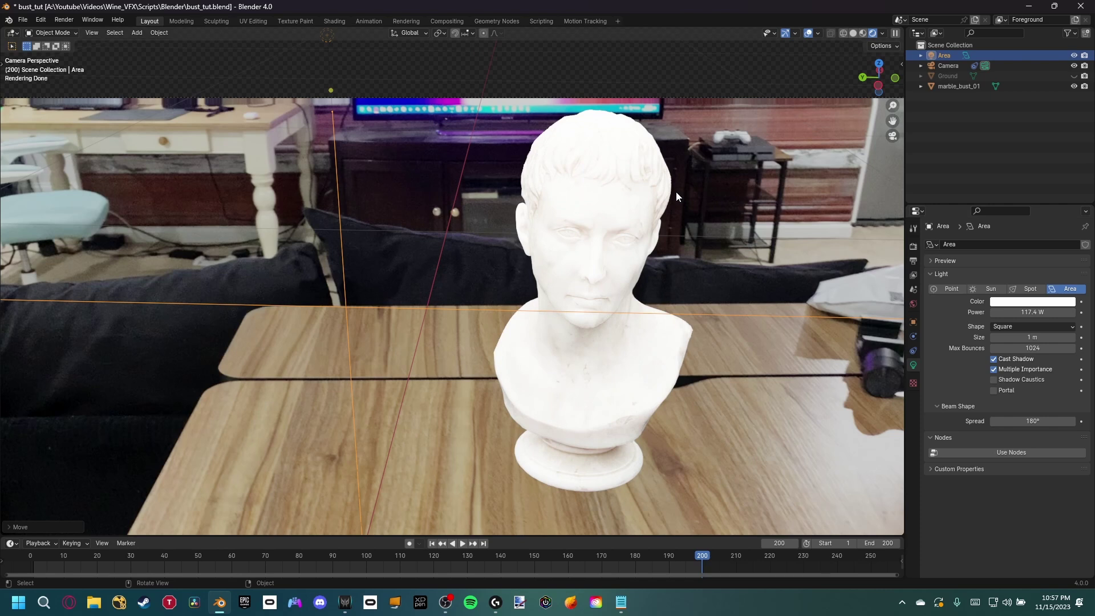
# - Set the Color Management View Transform to AgX
pyautogui.click(913, 247)
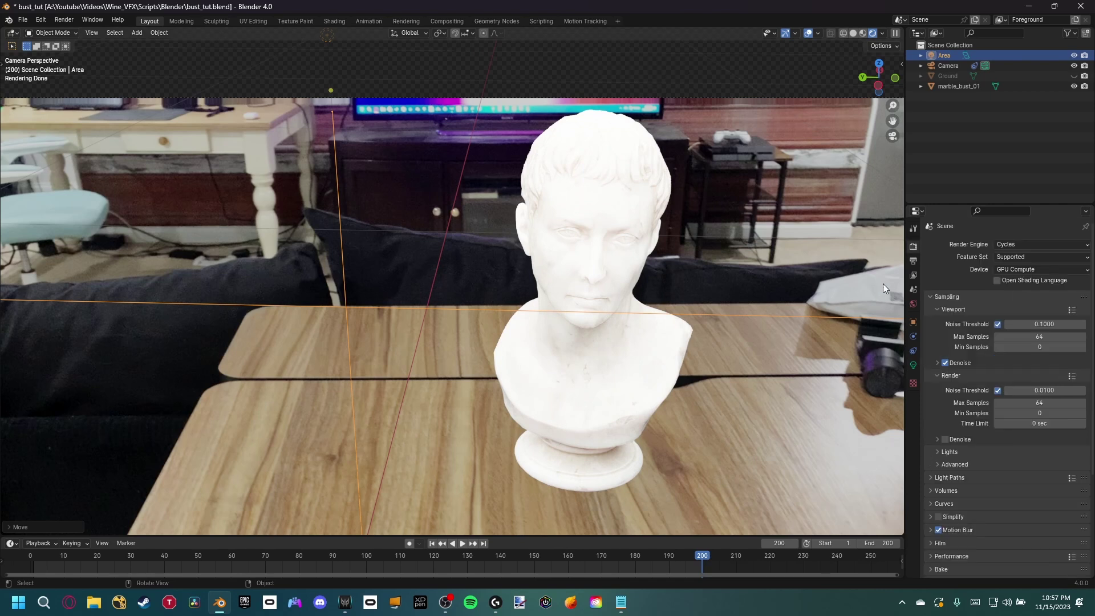
pyautogui.scroll(-5, 969, 492)
pyautogui.click(969, 491)
pyautogui.scroll(-1, 975, 507)
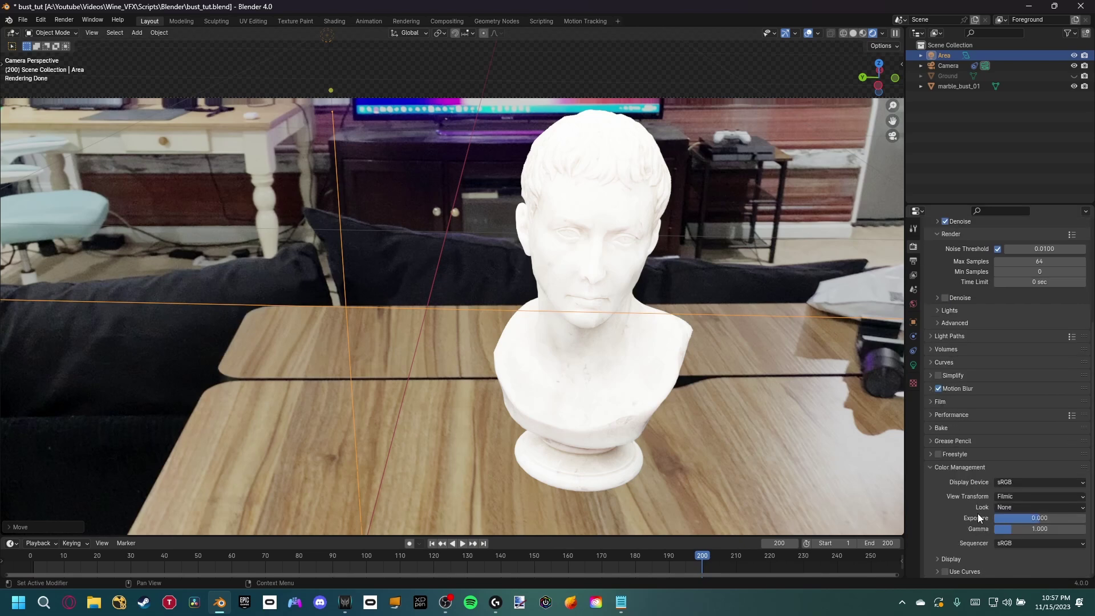
pyautogui.click(1008, 497)
pyautogui.click(1008, 516)
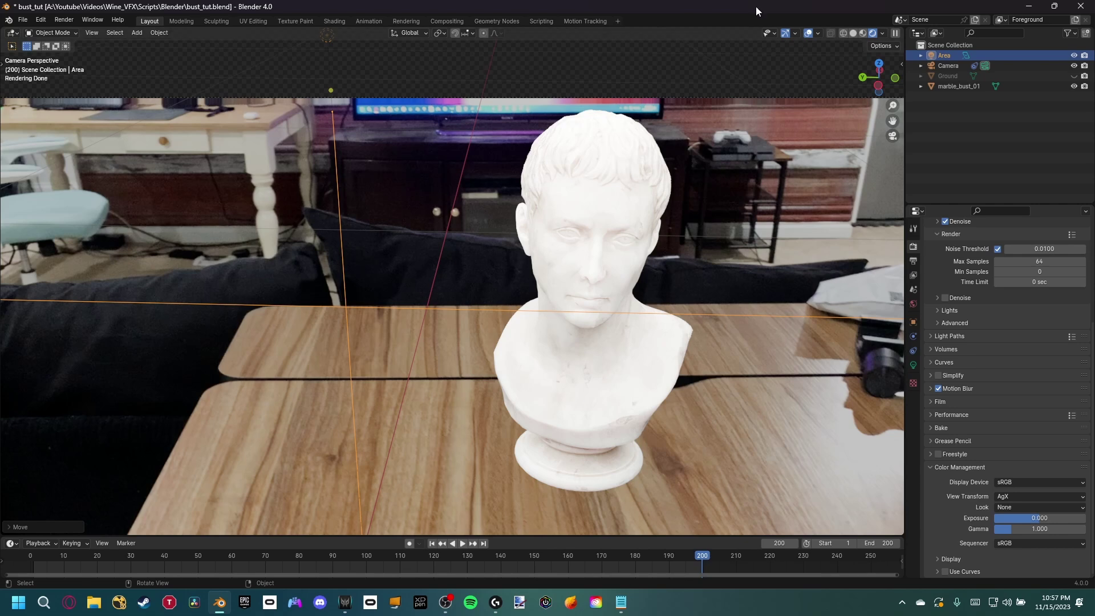
pyautogui.scroll(-3, 607, 206)
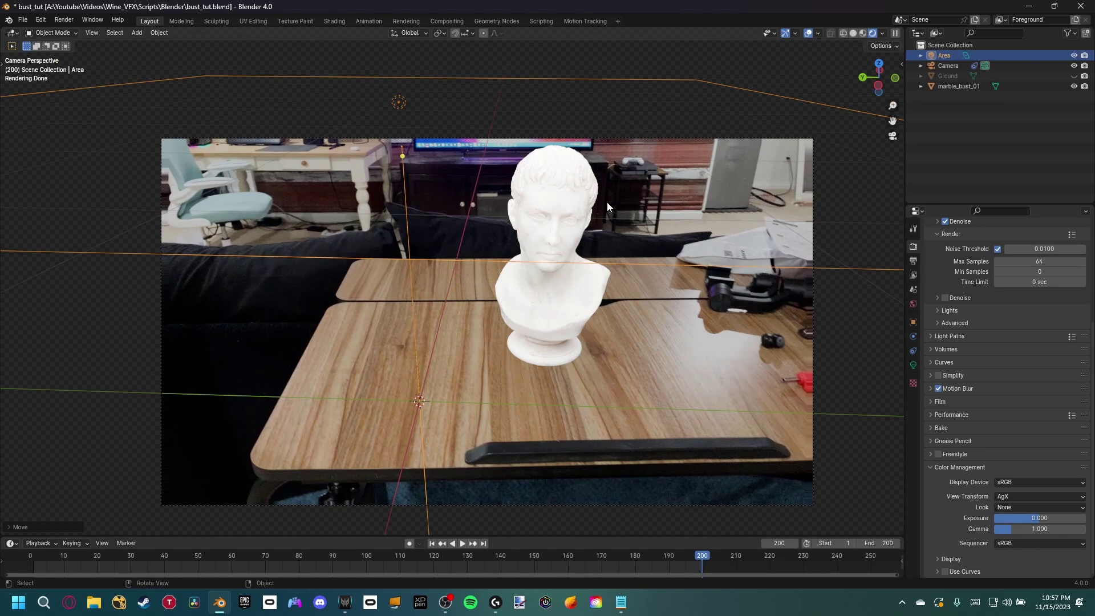
pyautogui.scroll(5, 610, 203)
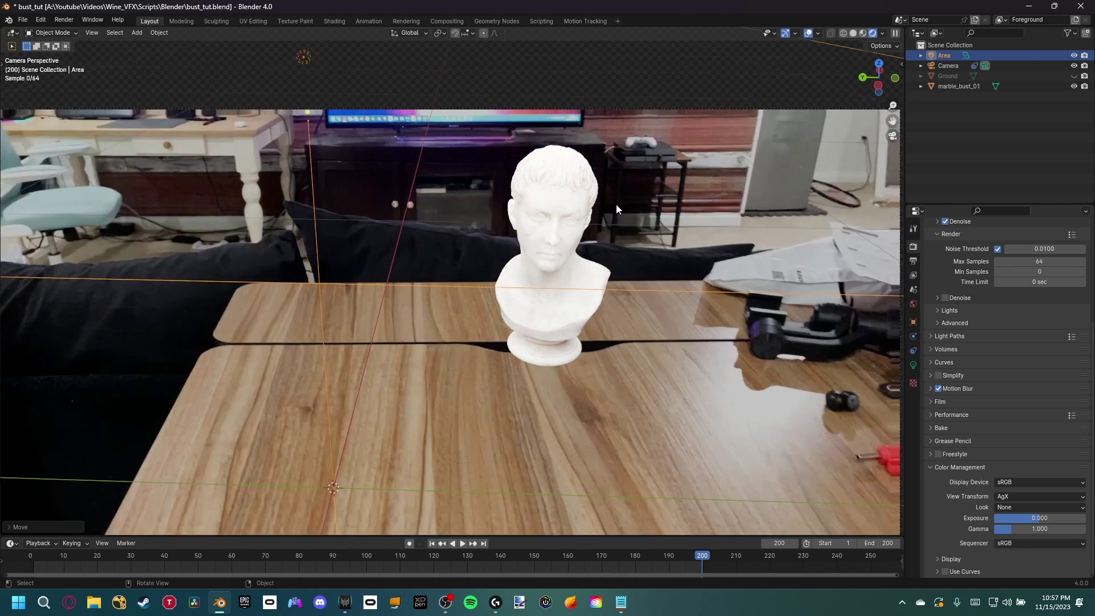
pyautogui.scroll(-2, 496, 163)
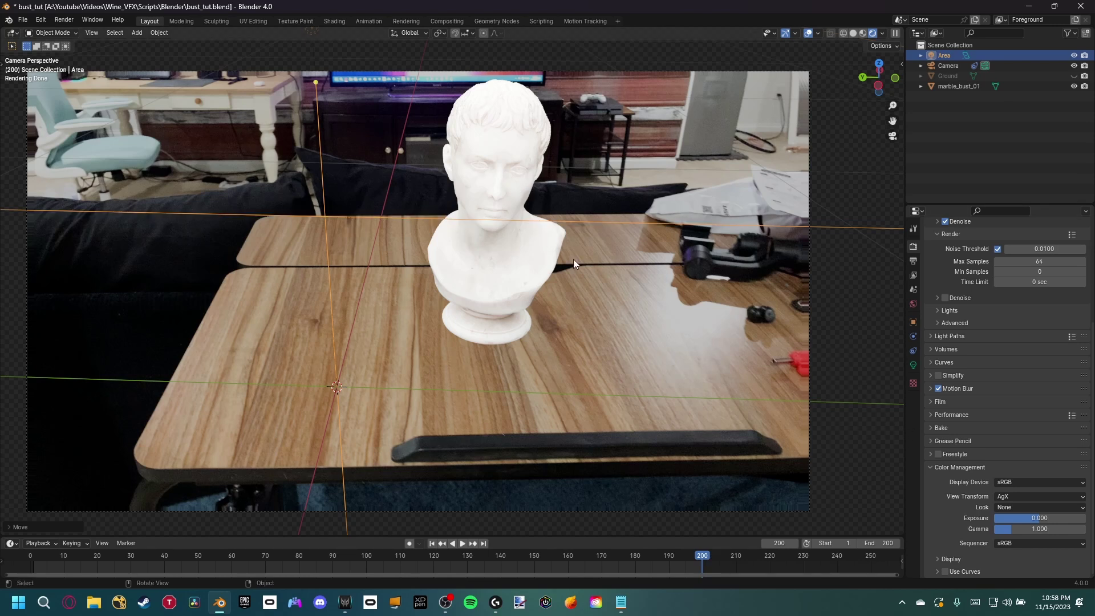
pyautogui.scroll(-1, 580, 278)
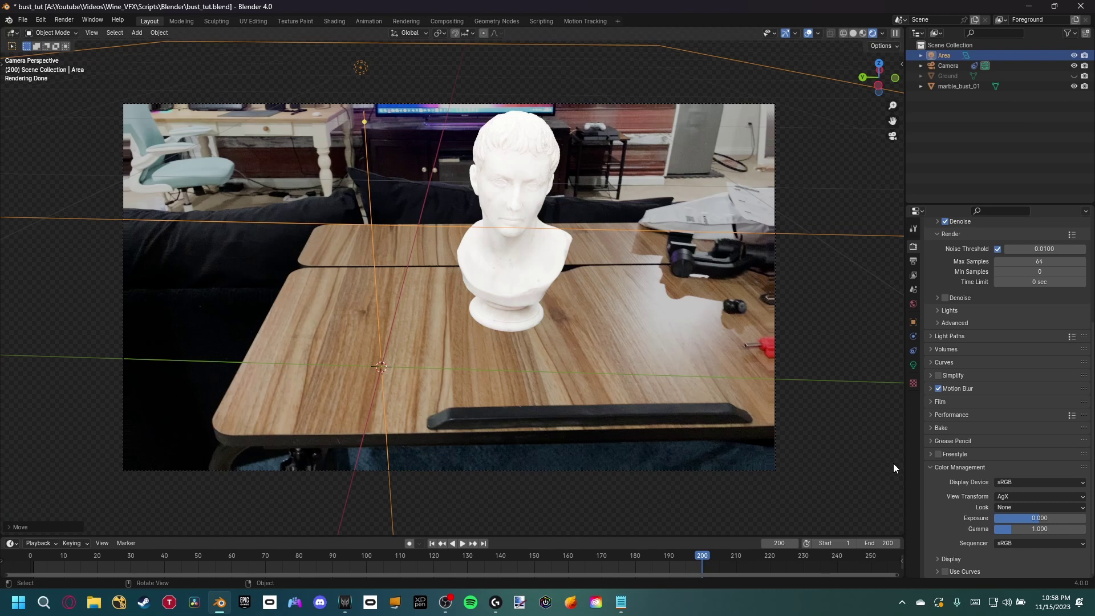
pyautogui.click(1011, 497)
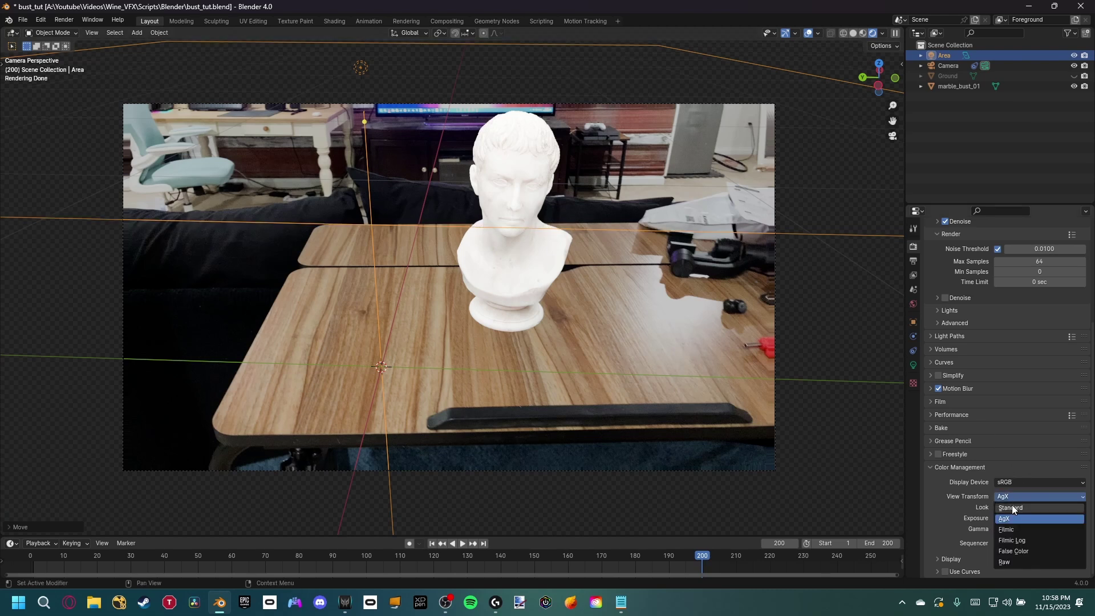
pyautogui.click(1011, 508)
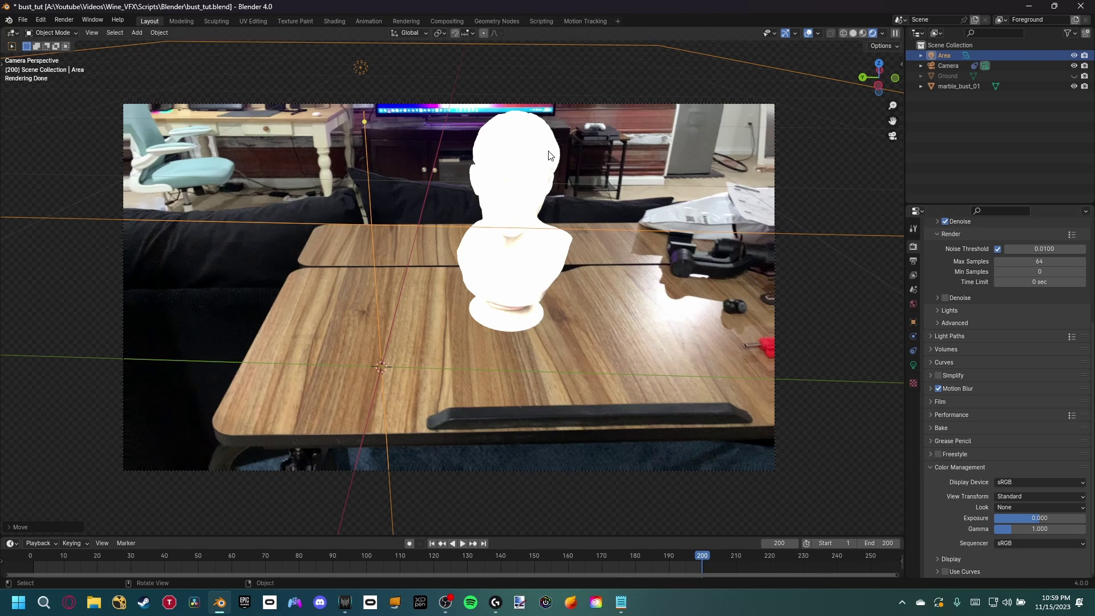
pyautogui.click(1010, 496)
# - Switch the view transform back to AgX and confirm the Area light's raised position
pyautogui.click(1009, 518)
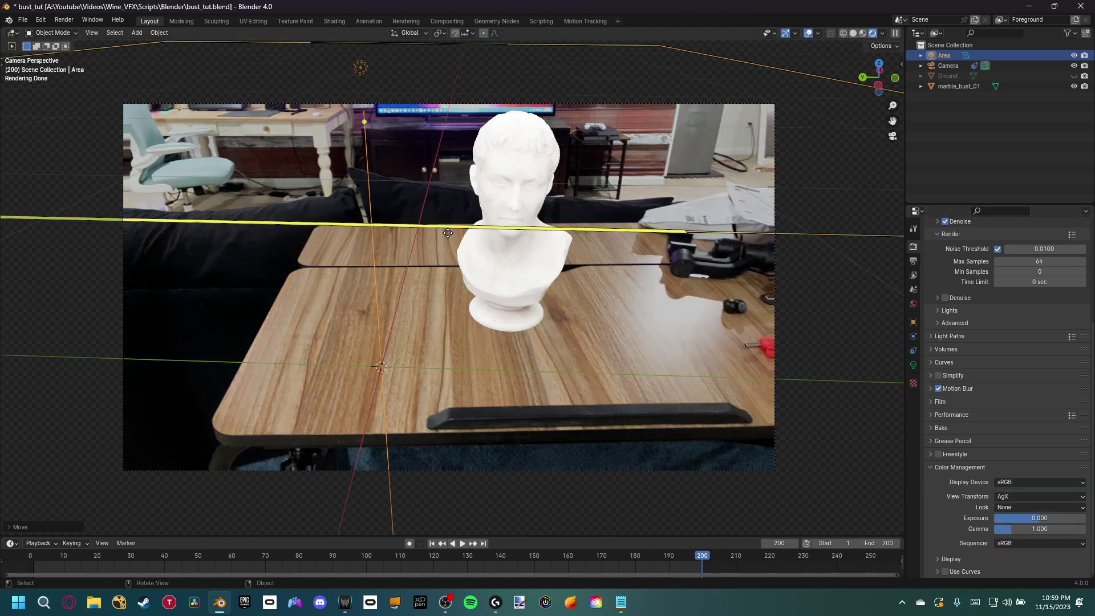
pyautogui.scroll(-4, 589, 243)
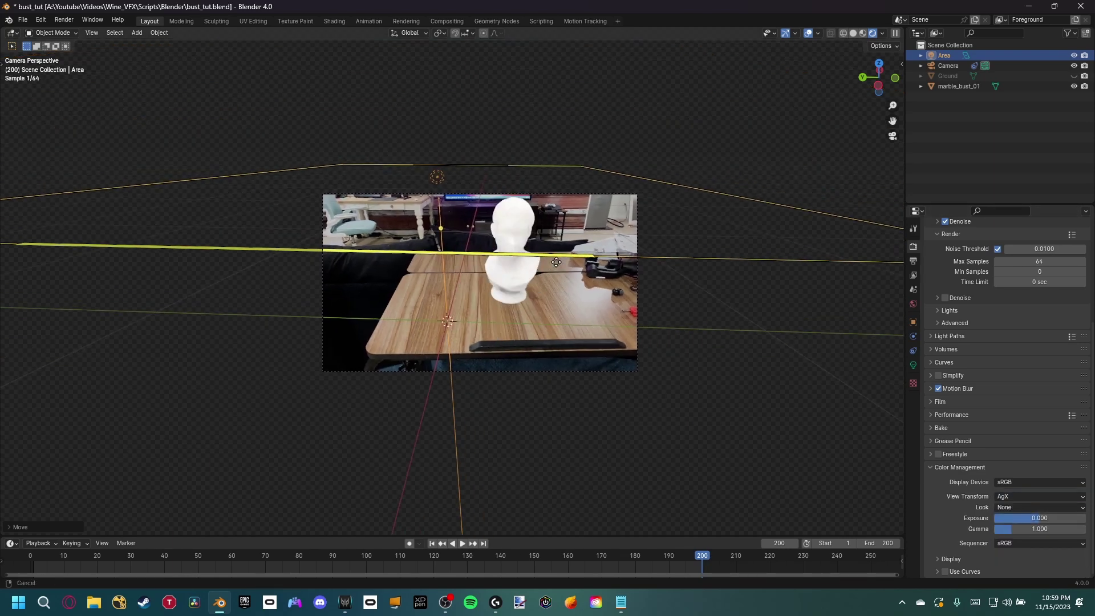
pyautogui.click(579, 137)
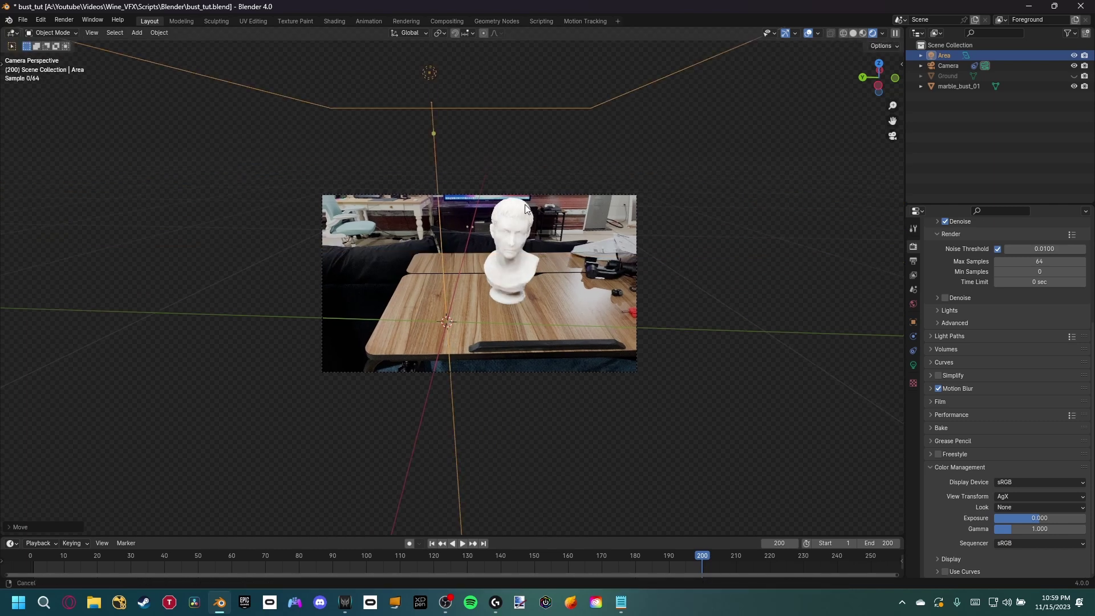
pyautogui.scroll(3, 557, 285)
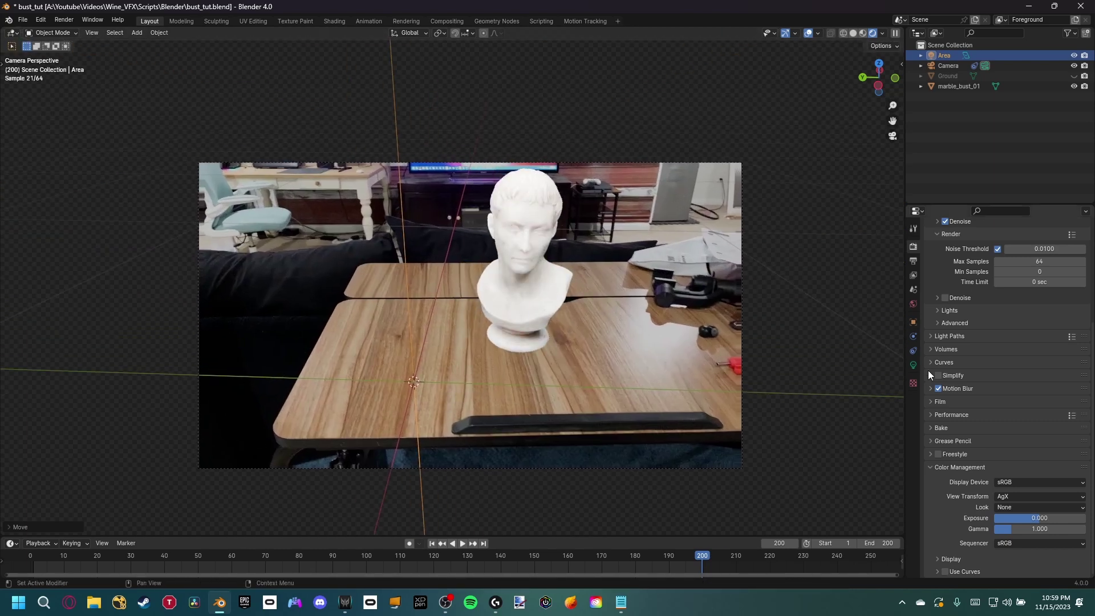
# - Lower the Area light's power from about 117 W to 20 W
pyautogui.click(914, 366)
pyautogui.click(1024, 311)
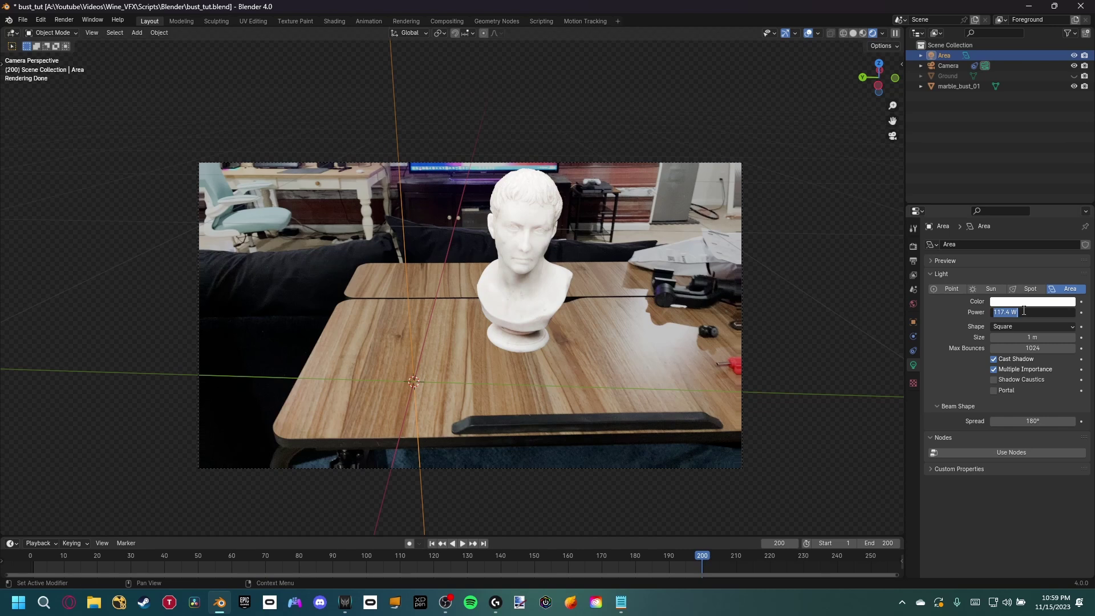
pyautogui.write('20')
pyautogui.press('Return')
pyautogui.keyDown('shift'); pyautogui.moveTo(509, 282); pyautogui.dragTo(503, 283, button='middle'); pyautogui.keyUp('shift')
pyautogui.keyDown('shift'); pyautogui.moveTo(548, 249); pyautogui.dragTo(538, 265, button='middle'); pyautogui.keyUp('shift')
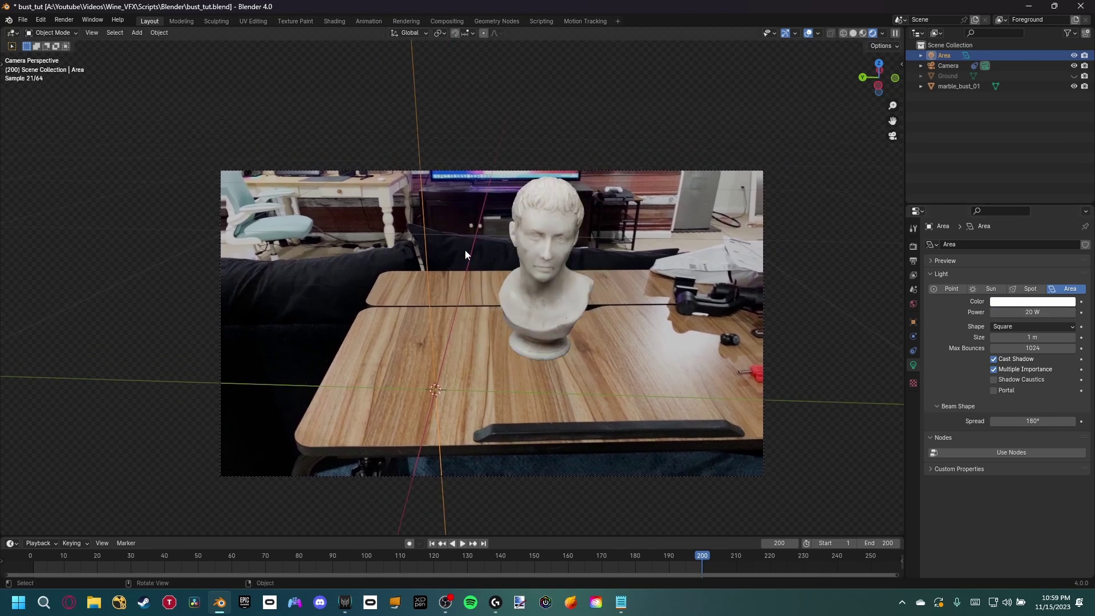
pyautogui.scroll(2, 513, 297)
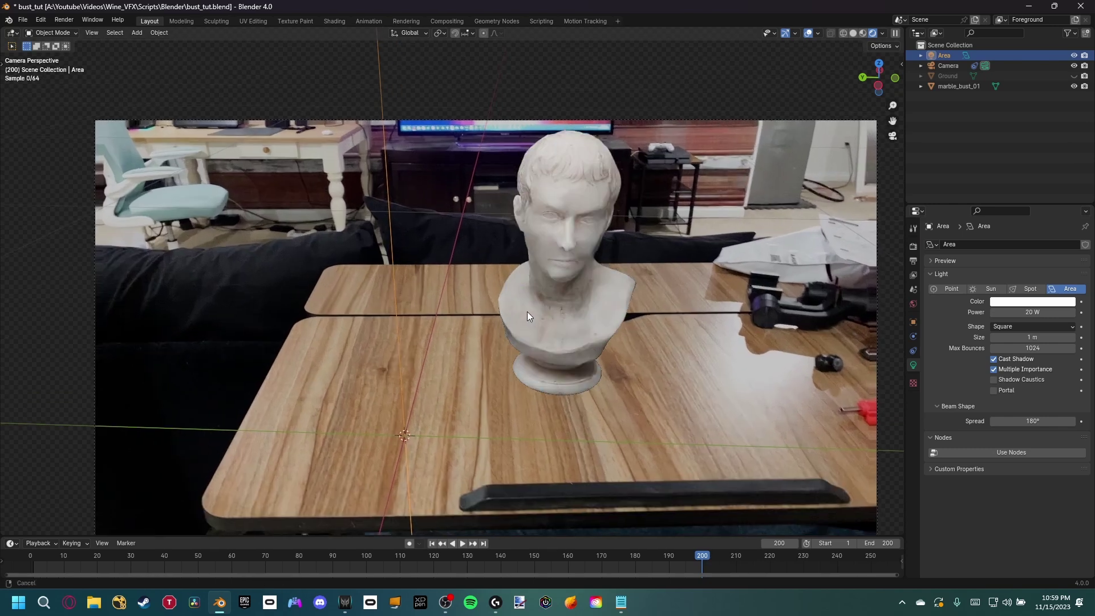
# - Deselect the Area light and unhide the Ground plane
pyautogui.click(472, 396)
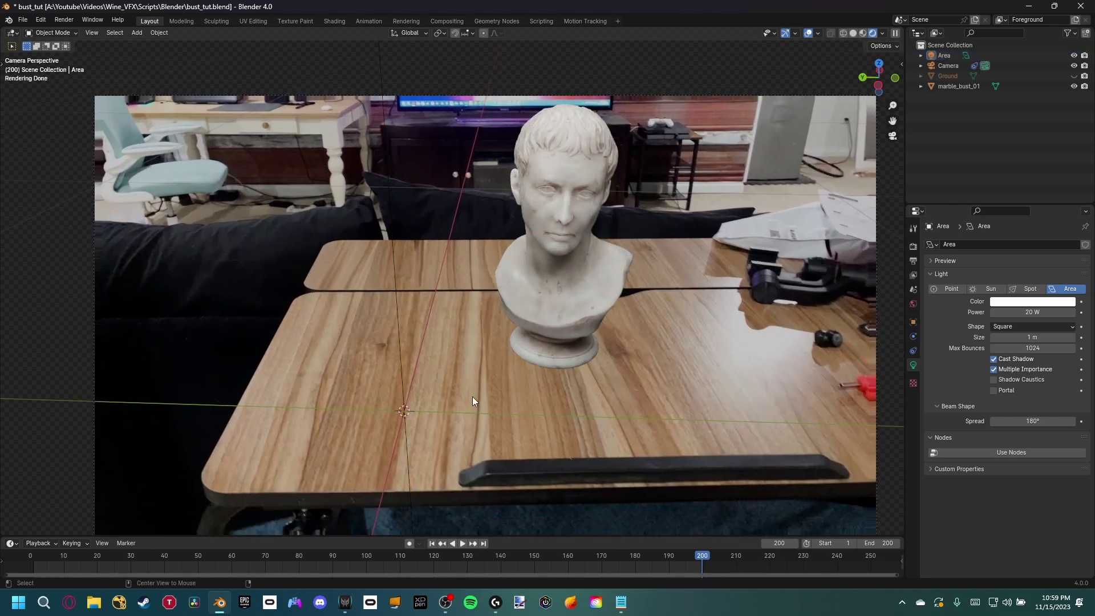
pyautogui.hotkey('alt', 'h')
pyautogui.scroll(-1, 489, 339)
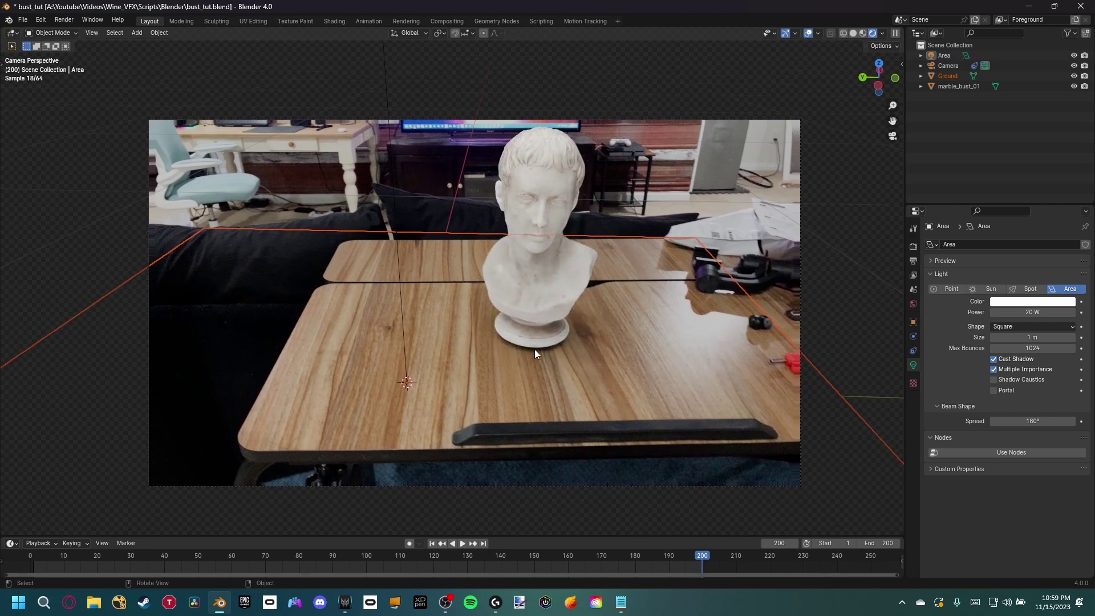
pyautogui.scroll(4, 537, 350)
# - Lower the marble bust about 0.8 cm along Z in front view, then return to camera view
pyautogui.click(590, 307)
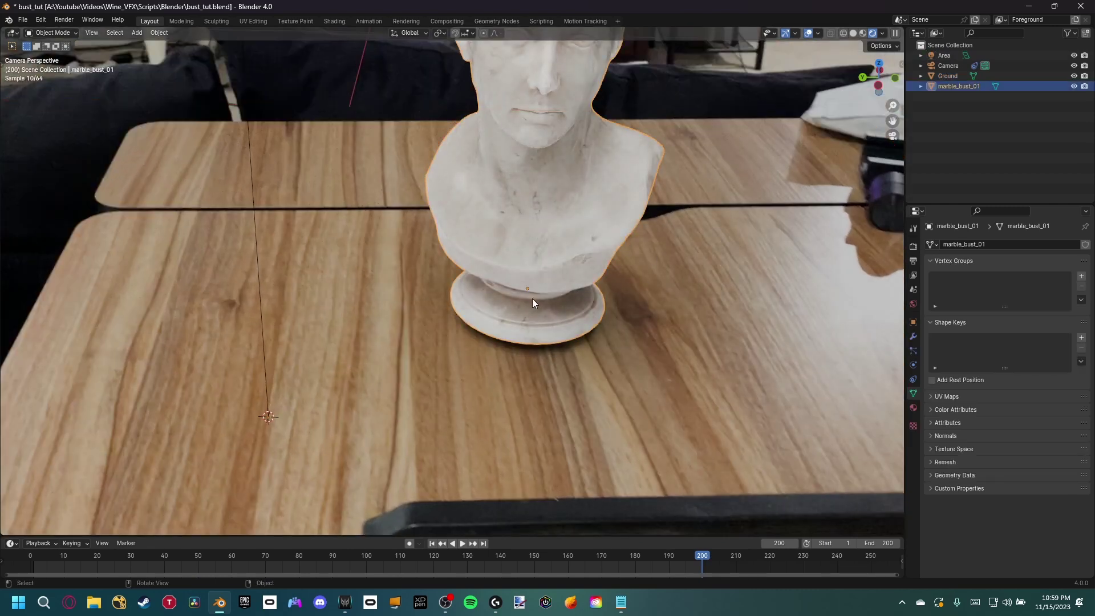
pyautogui.press('KP_1')
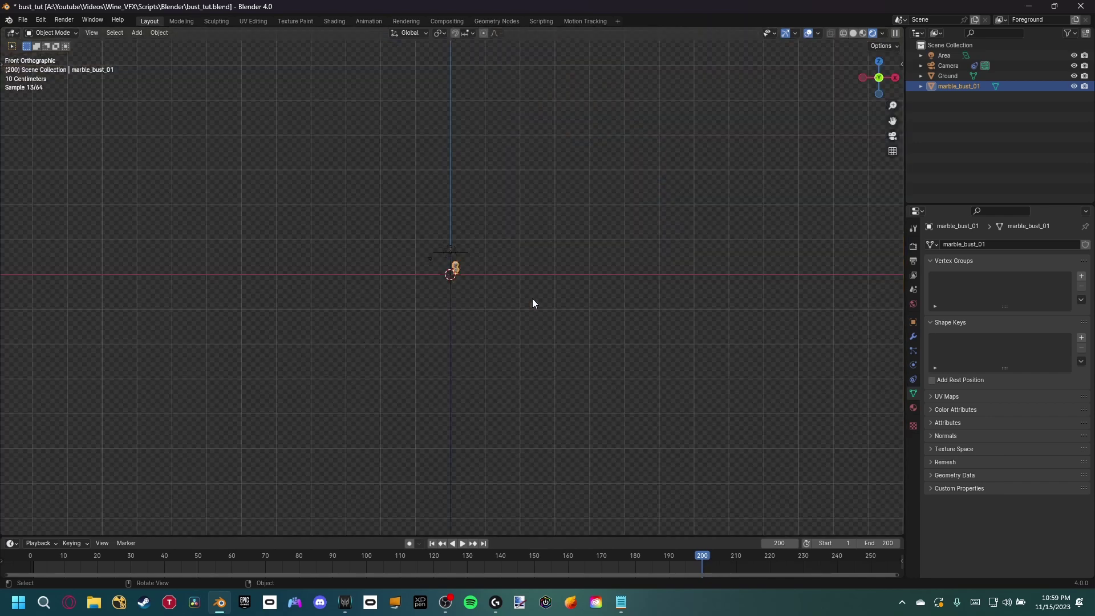
pyautogui.press('KP_Decimal')
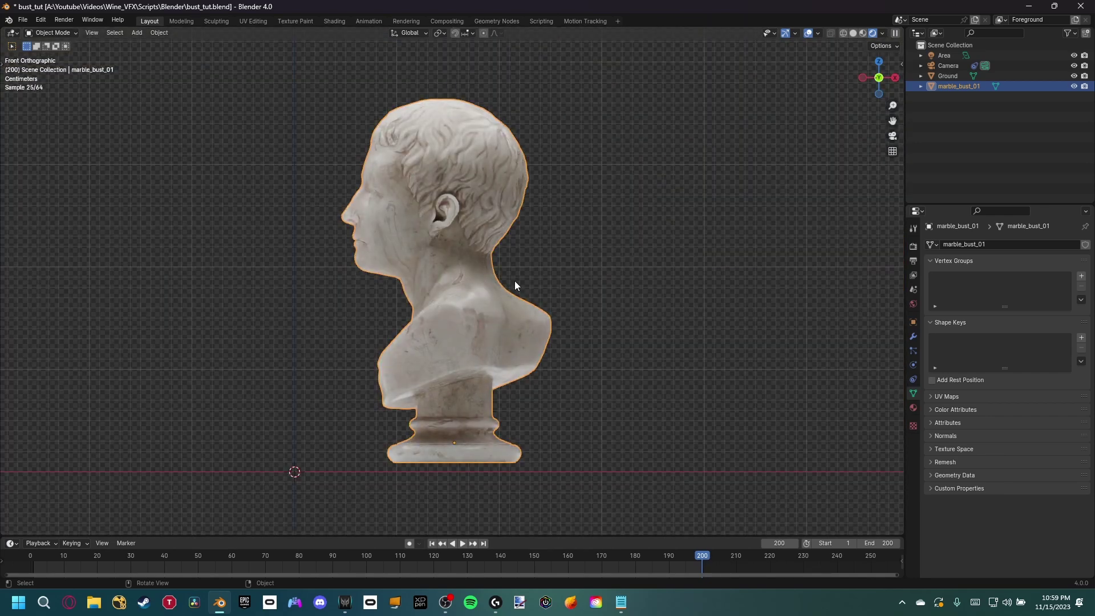
pyautogui.press('g')
pyautogui.press('z')
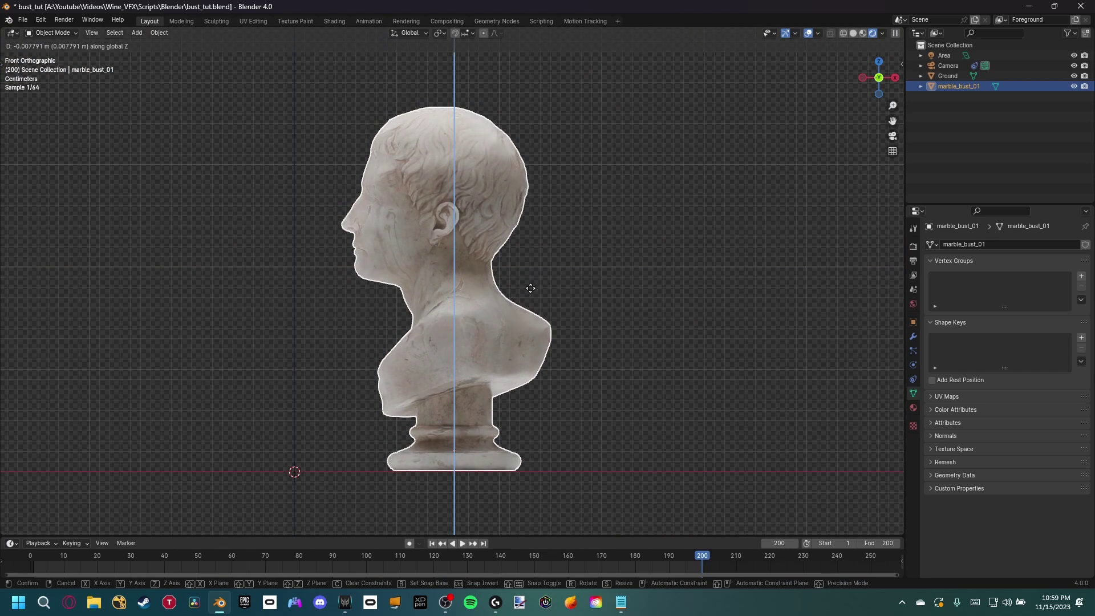
pyautogui.click(485, 294)
pyautogui.press('KP_0')
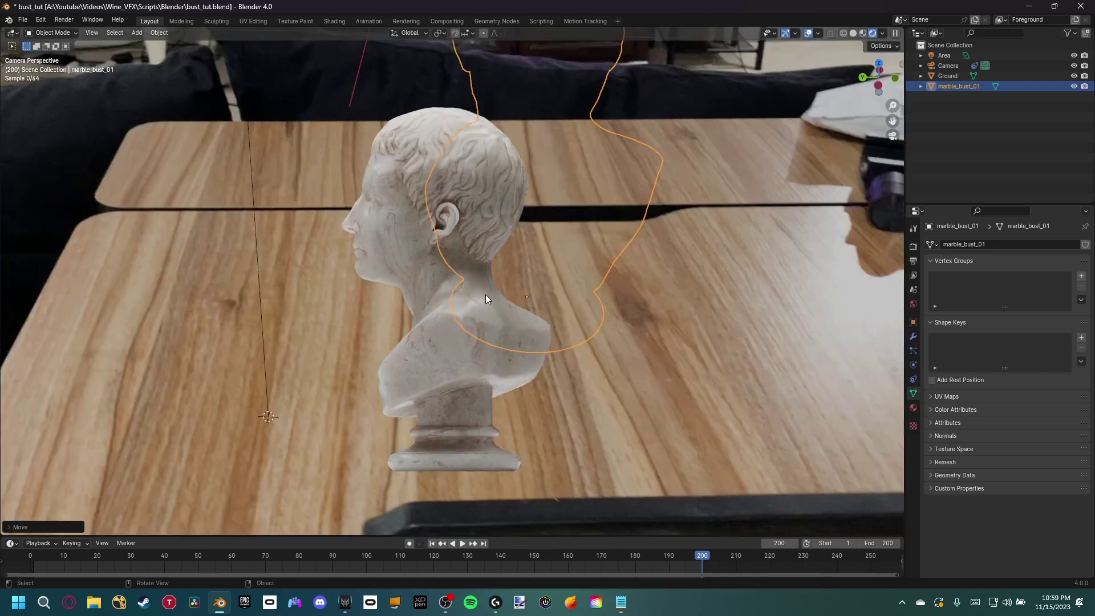
# - Scrub the timeline to frame 64
pyautogui.scroll(-4, 545, 281)
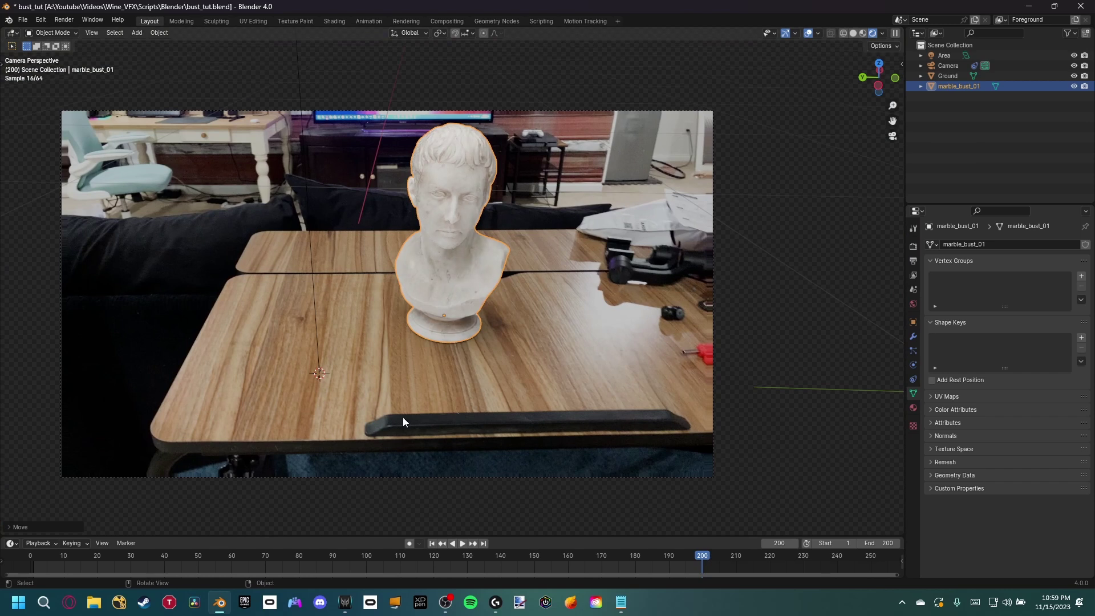
pyautogui.click(363, 555)
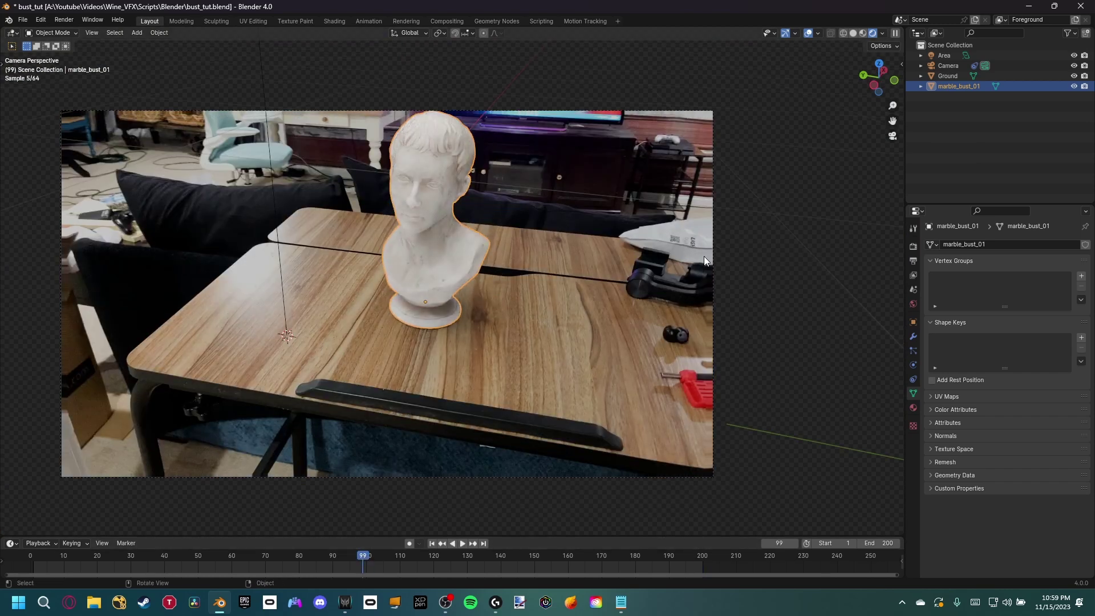
pyautogui.moveTo(337, 555); pyautogui.dragTo(245, 558)
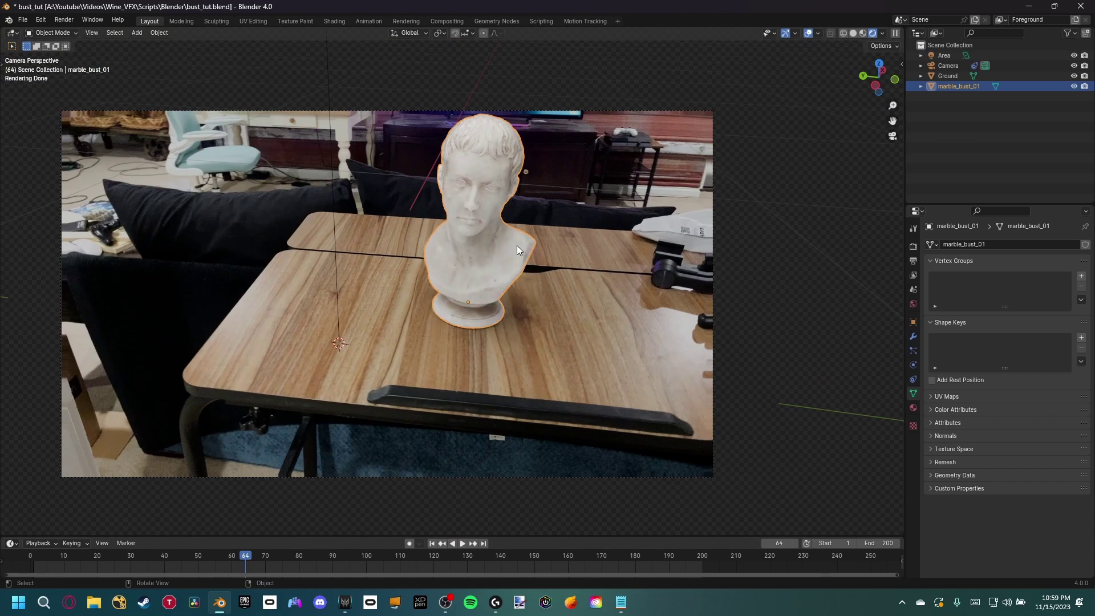
# - Duplicate the Area light, shift the copy along X, and aim it at the bust
pyautogui.moveTo(517, 245); pyautogui.dragTo(502, 216, button='middle')
pyautogui.scroll(-5, 474, 179)
pyautogui.click(552, 169)
pyautogui.keyDown('shift'); pyautogui.moveTo(553, 168); pyautogui.dragTo(465, 211, button='middle'); pyautogui.keyUp('shift')
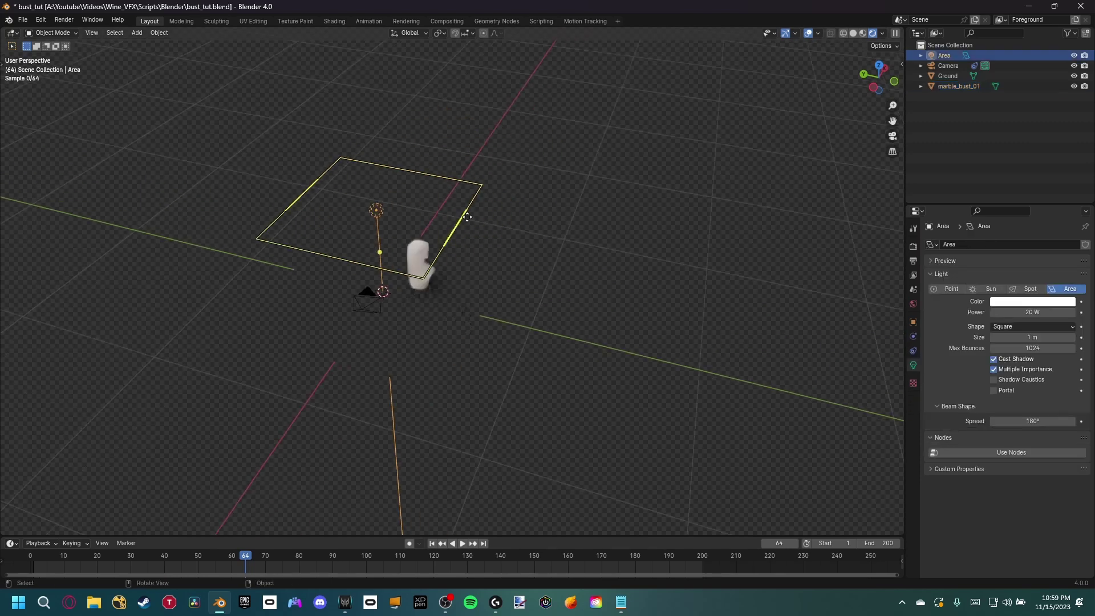
pyautogui.hotkey('shift', 'd')
pyautogui.click(737, 113)
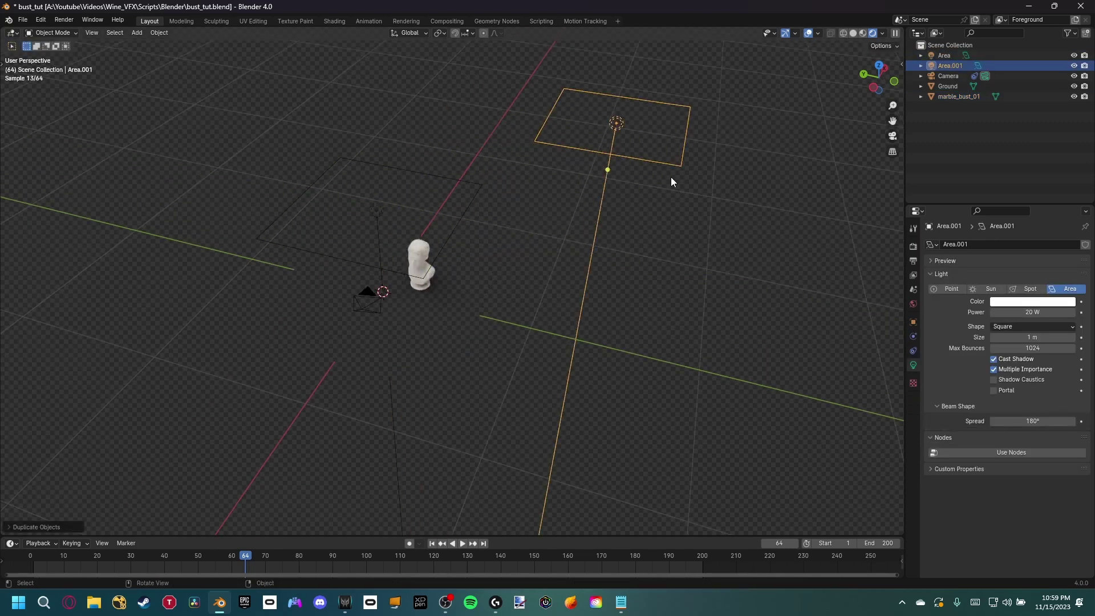
pyautogui.press('g')
pyautogui.press('x')
pyautogui.click(619, 166)
pyautogui.moveTo(584, 163); pyautogui.dragTo(417, 275)
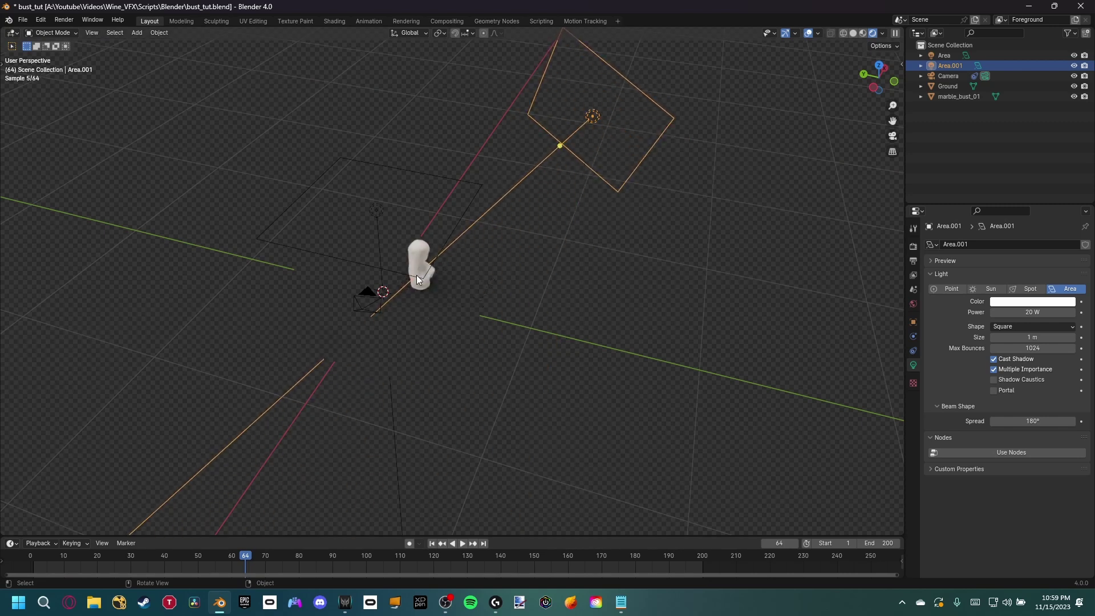
# - Set the new light Area.001 to 279.2 W and shrink its size to 0.39 m
pyautogui.press('KP_0')
pyautogui.scroll(4, 491, 290)
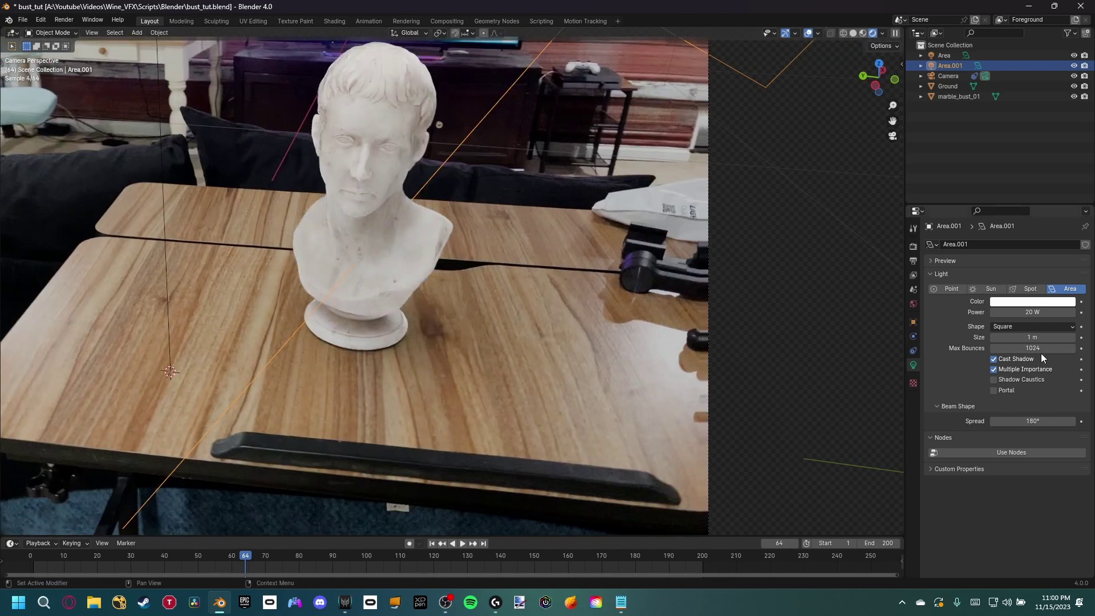
pyautogui.moveTo(1030, 312); pyautogui.dragTo(1015, 337)
pyautogui.scroll(-2, 522, 305)
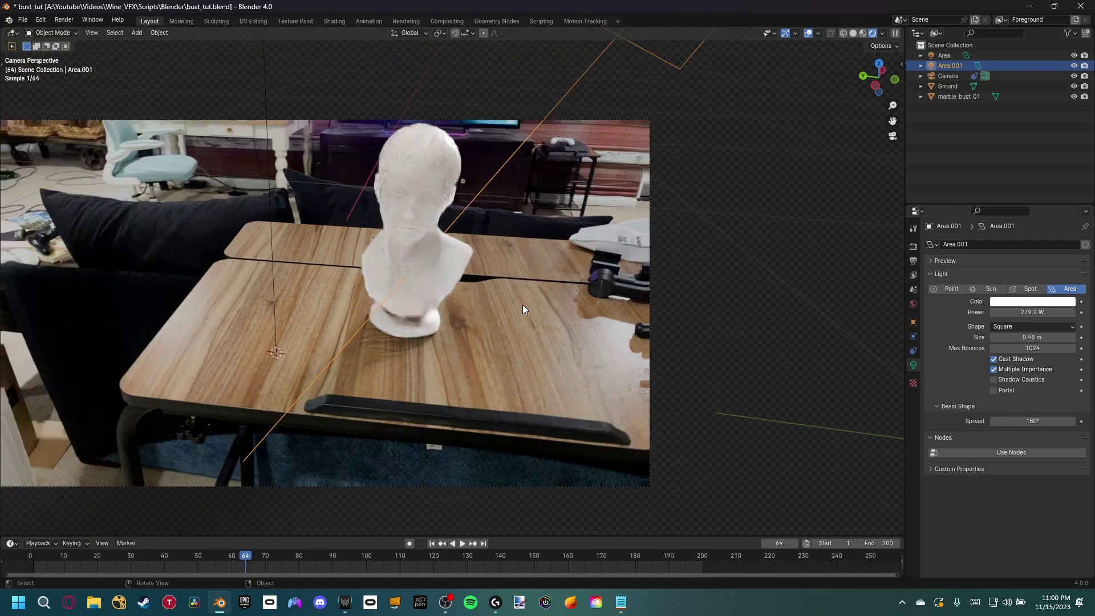
pyautogui.keyDown('ctrl'); pyautogui.scroll(-2, 498, 273); pyautogui.keyUp('ctrl')
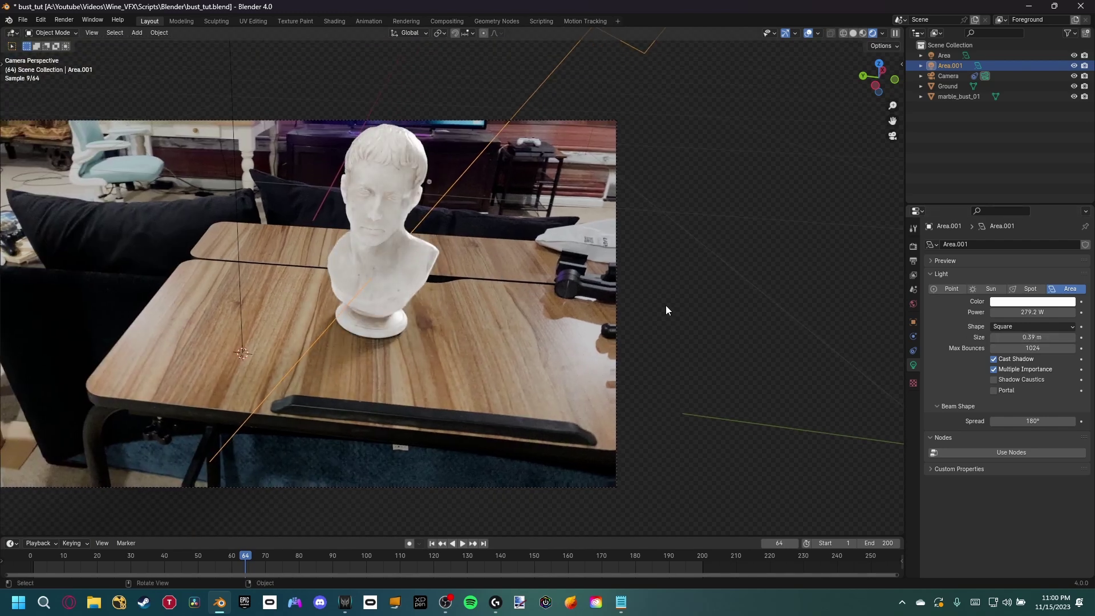
pyautogui.keyDown('shift'); pyautogui.moveTo(524, 303); pyautogui.dragTo(591, 307, button='middle'); pyautogui.keyUp('shift')
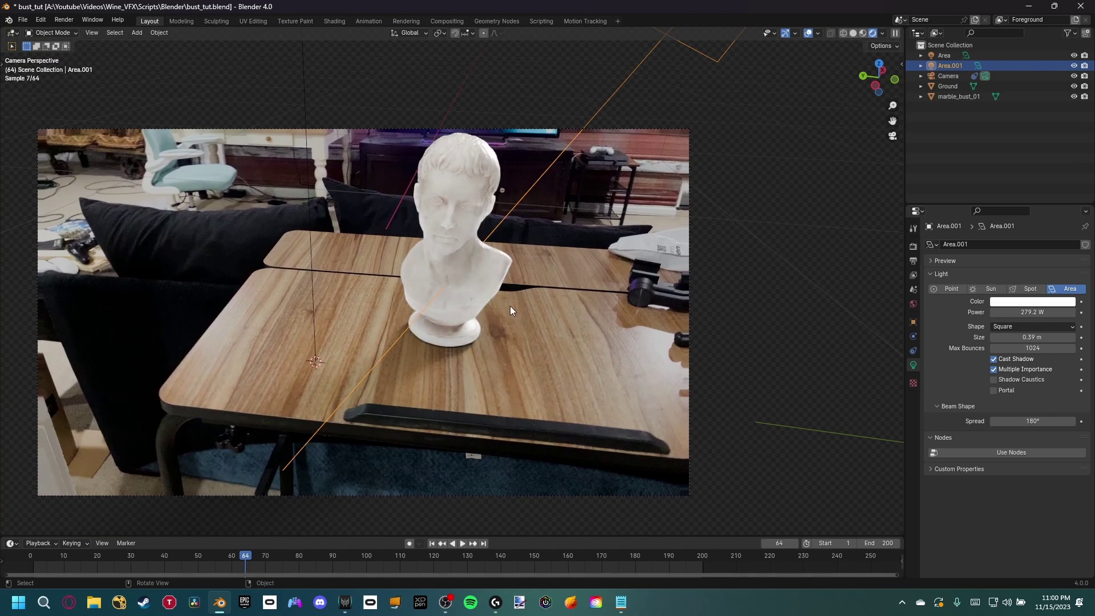
pyautogui.scroll(5, 494, 156)
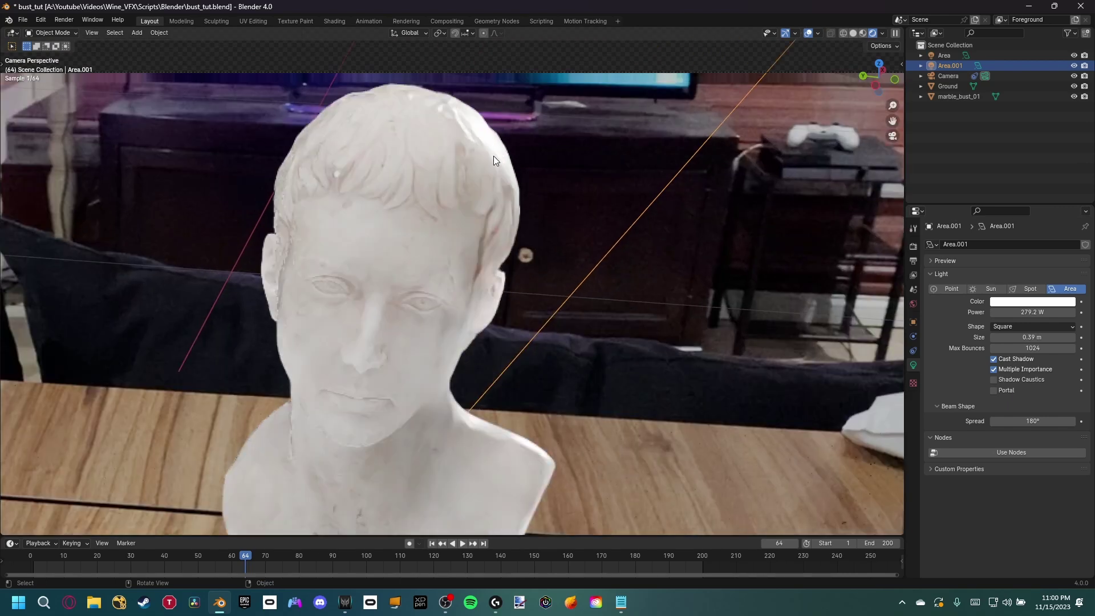
pyautogui.keyDown('shift'); pyautogui.moveTo(483, 144); pyautogui.dragTo(495, 140, button='middle'); pyautogui.keyUp('shift')
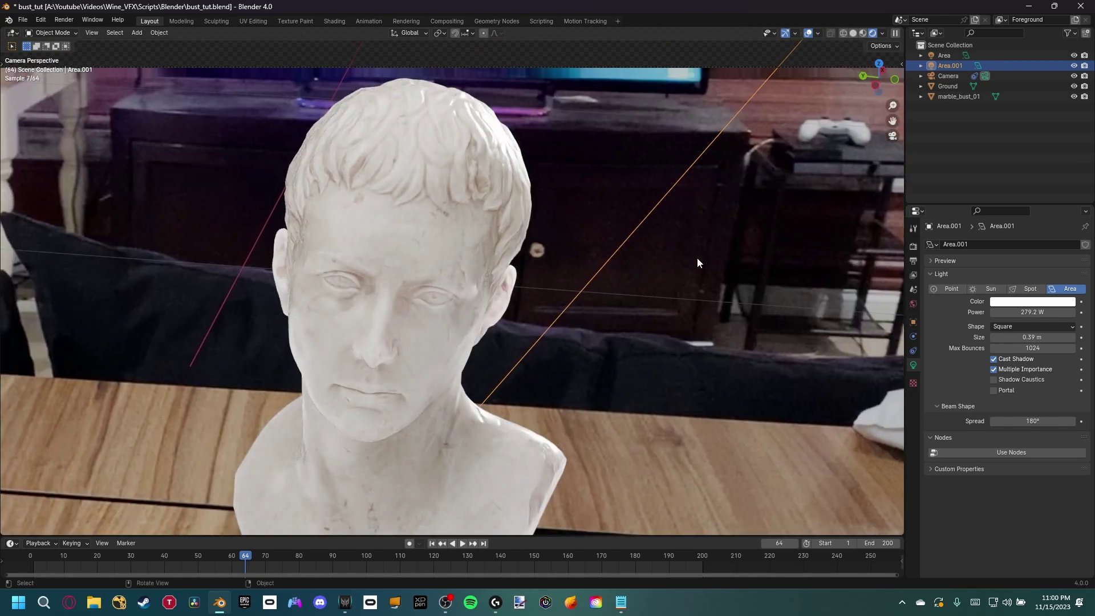
pyautogui.scroll(-4, 697, 262)
# - Set Area.001's power to 100 W and save bust_tut.blend
pyautogui.doubleClick(1037, 310)
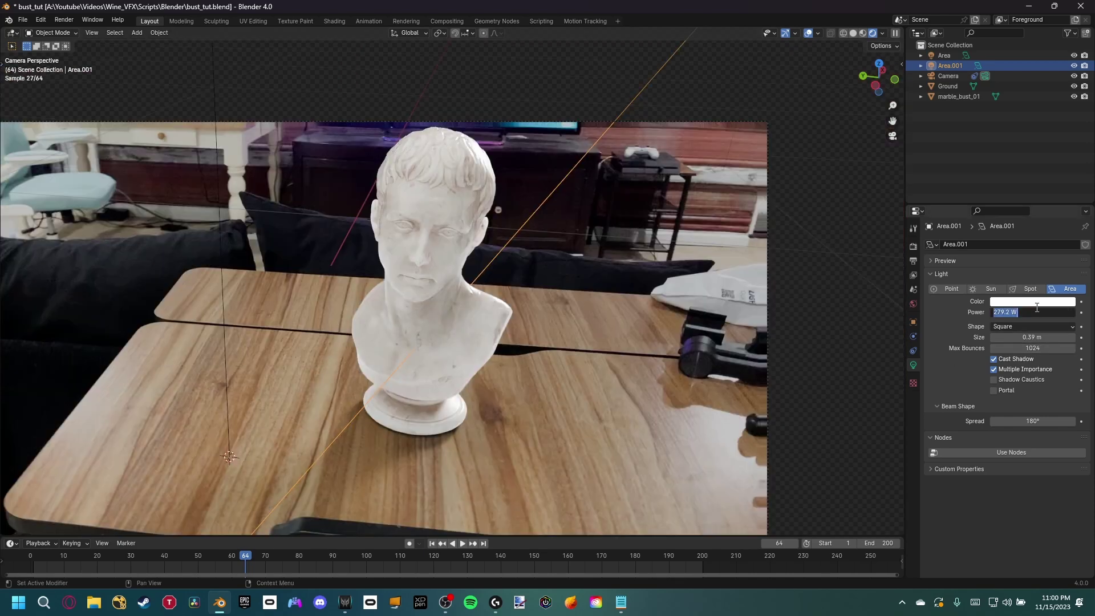
pyautogui.write('100')
pyautogui.press('Return')
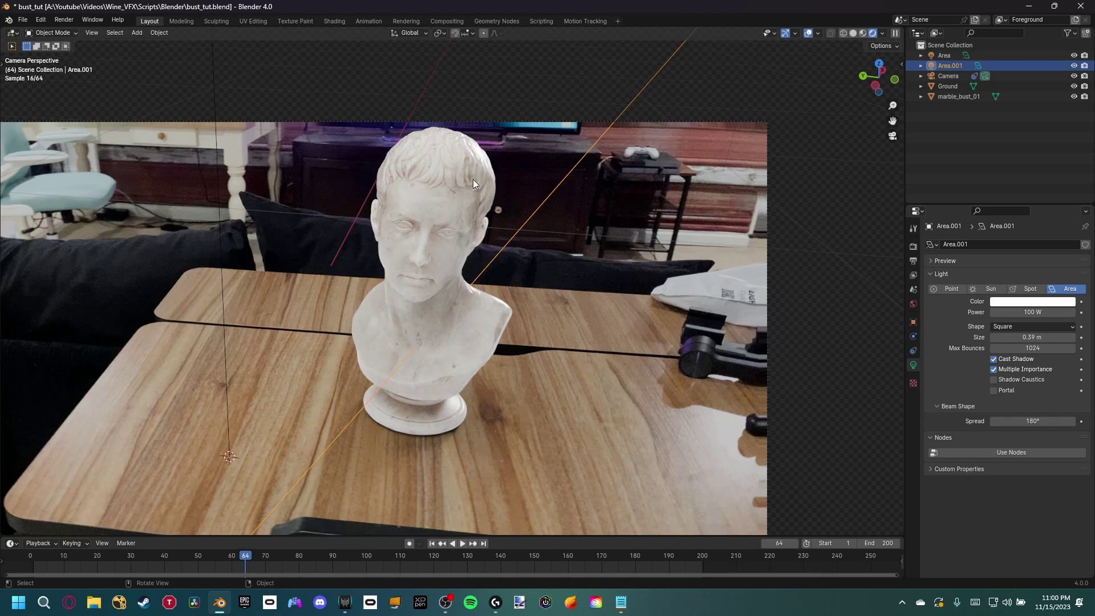
pyautogui.scroll(-3, 475, 262)
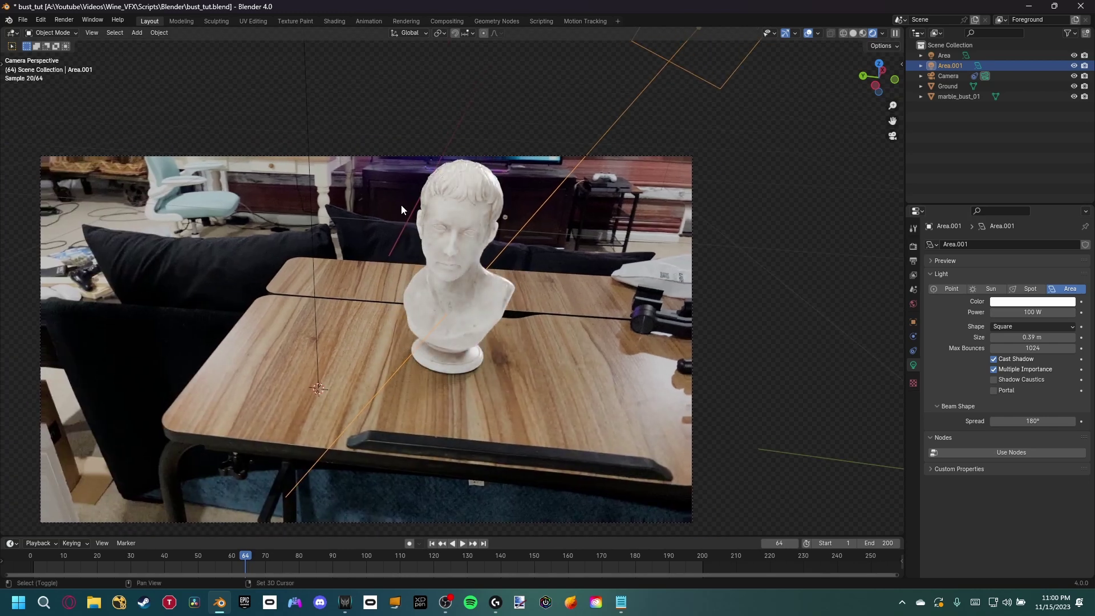
pyautogui.keyDown('shift'); pyautogui.moveTo(401, 204); pyautogui.dragTo(376, 232, button='middle'); pyautogui.keyUp('shift')
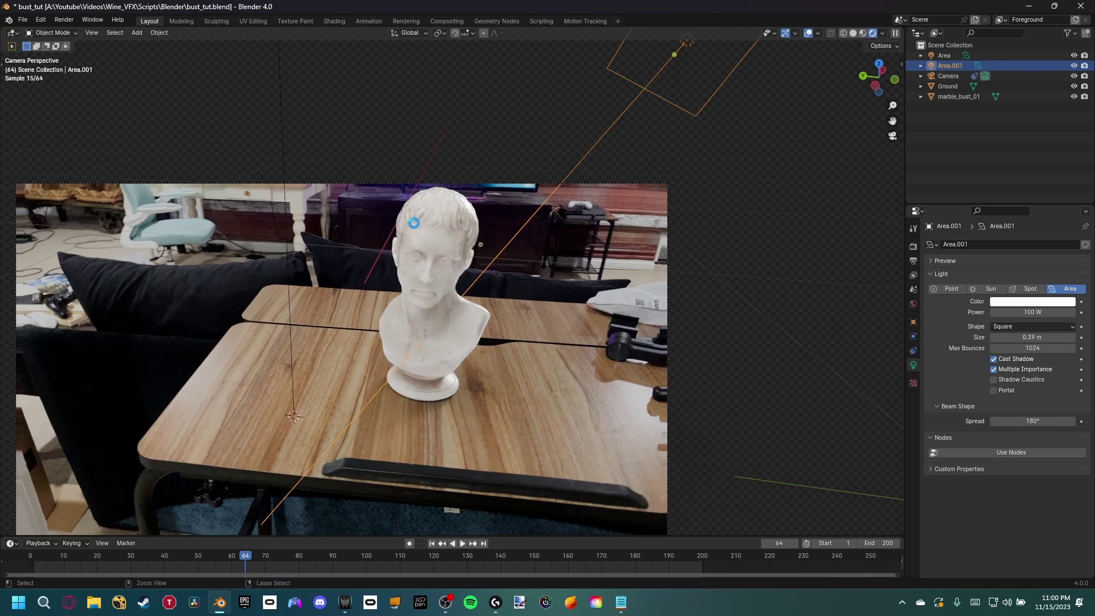
pyautogui.hotkey('ctrl', 's')
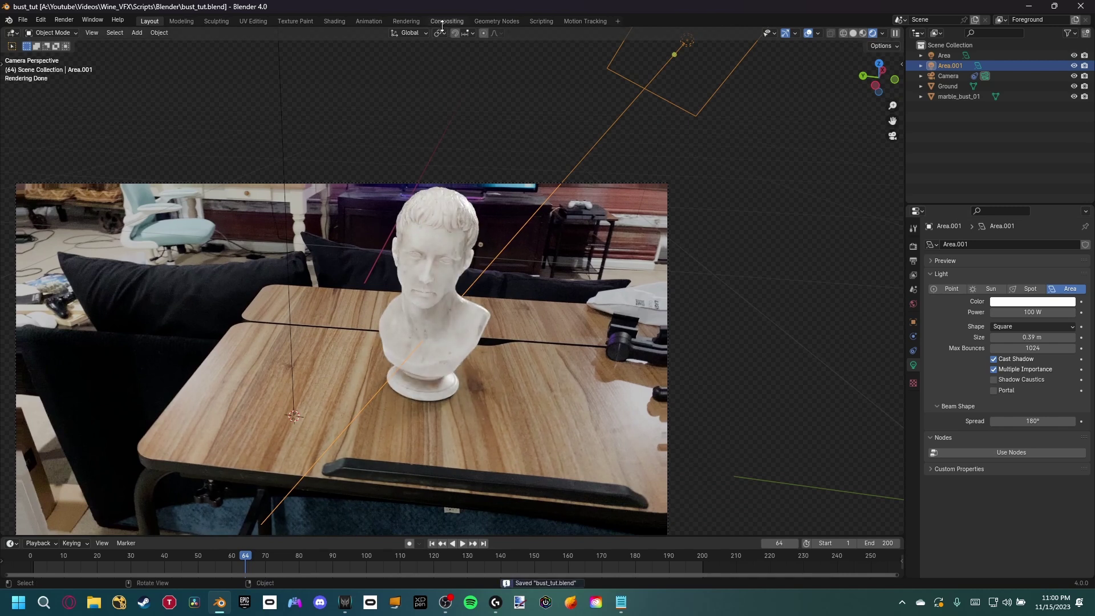
# - Rearrange the Render Layers and Movie Clip nodes in the compositor
pyautogui.click(446, 22)
pyautogui.scroll(-3, 411, 195)
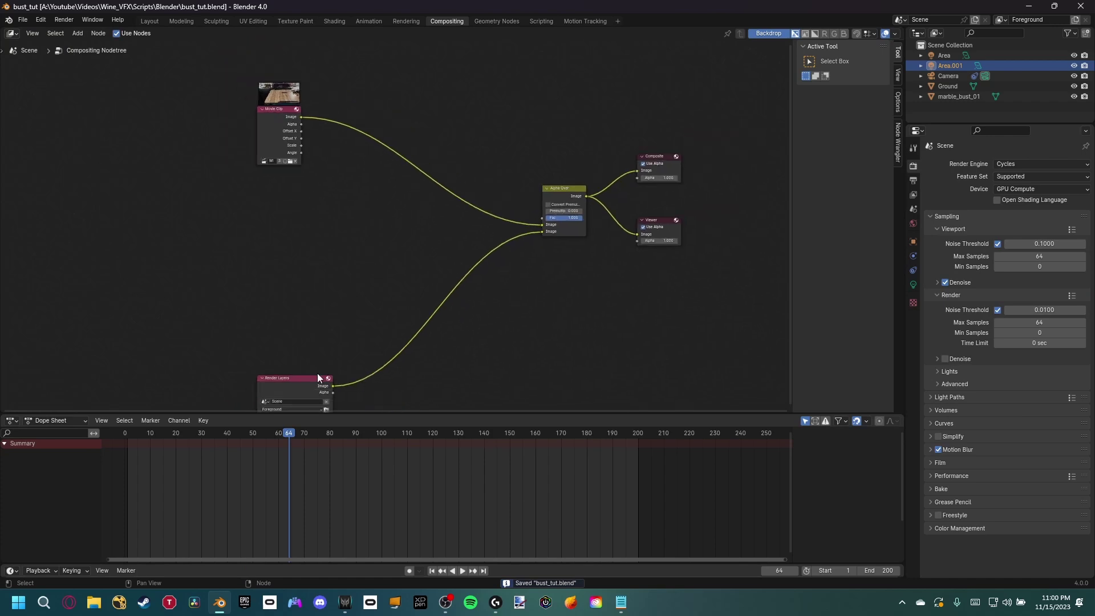
pyautogui.moveTo(317, 373); pyautogui.dragTo(366, 250)
pyautogui.moveTo(330, 159); pyautogui.dragTo(269, 203, button='middle')
pyautogui.moveTo(228, 171); pyautogui.dragTo(344, 190)
pyautogui.moveTo(398, 200); pyautogui.dragTo(331, 197, button='middle')
pyautogui.click(458, 212)
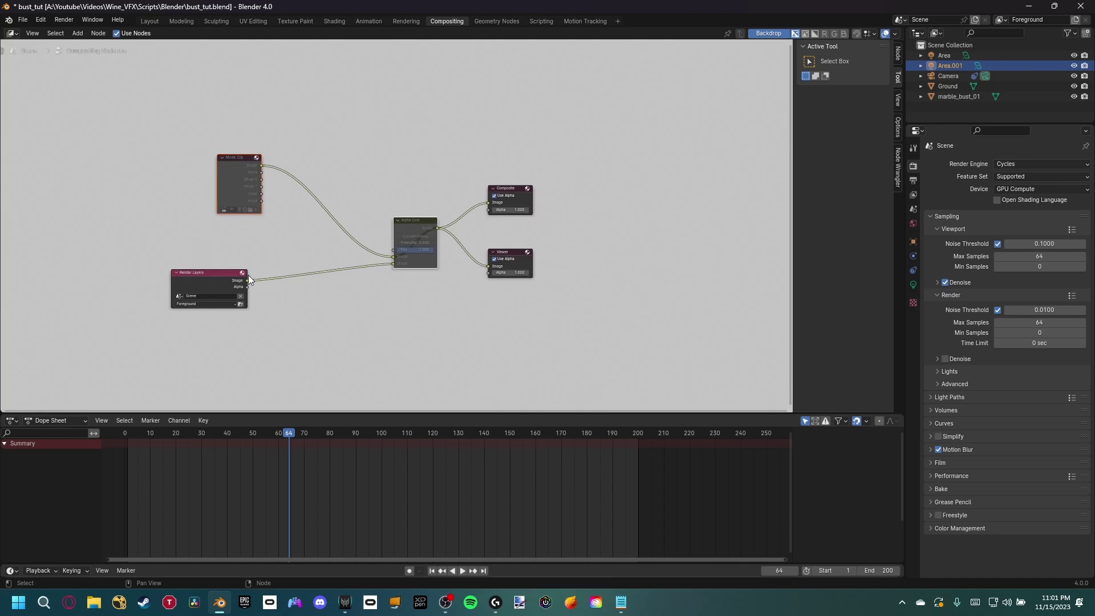
# - Route the Render Layers image directly to Composite and a separate Viewer node, then return to Layout
pyautogui.moveTo(247, 280); pyautogui.dragTo(491, 212)
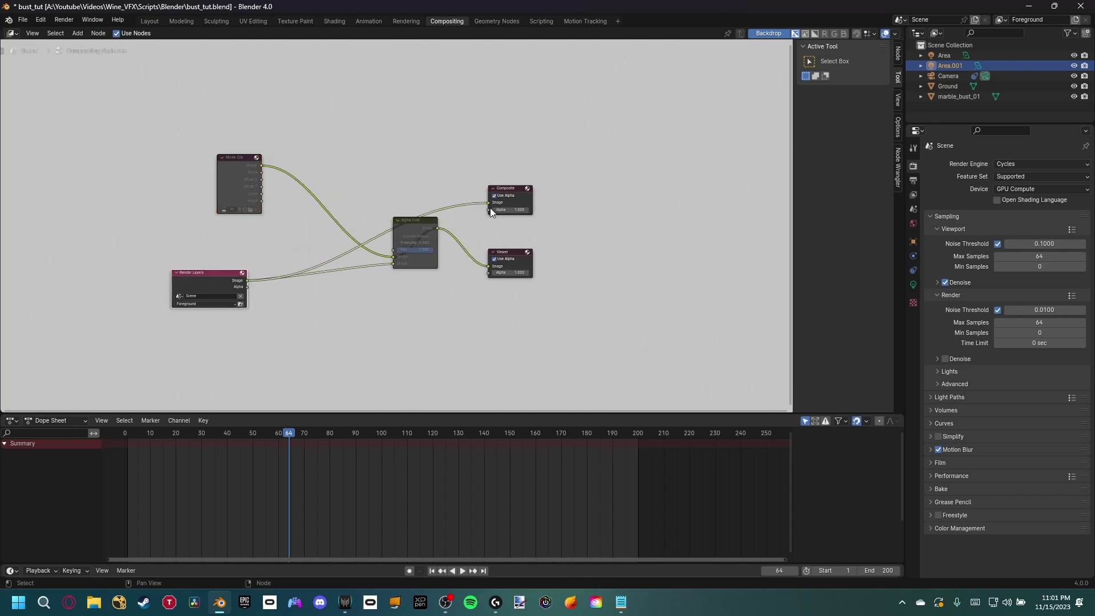
pyautogui.keyDown('ctrl'); pyautogui.keyDown('shift'); pyautogui.click(238, 282); pyautogui.keyUp('shift'); pyautogui.keyUp('ctrl')
pyautogui.moveTo(514, 255); pyautogui.dragTo(458, 345)
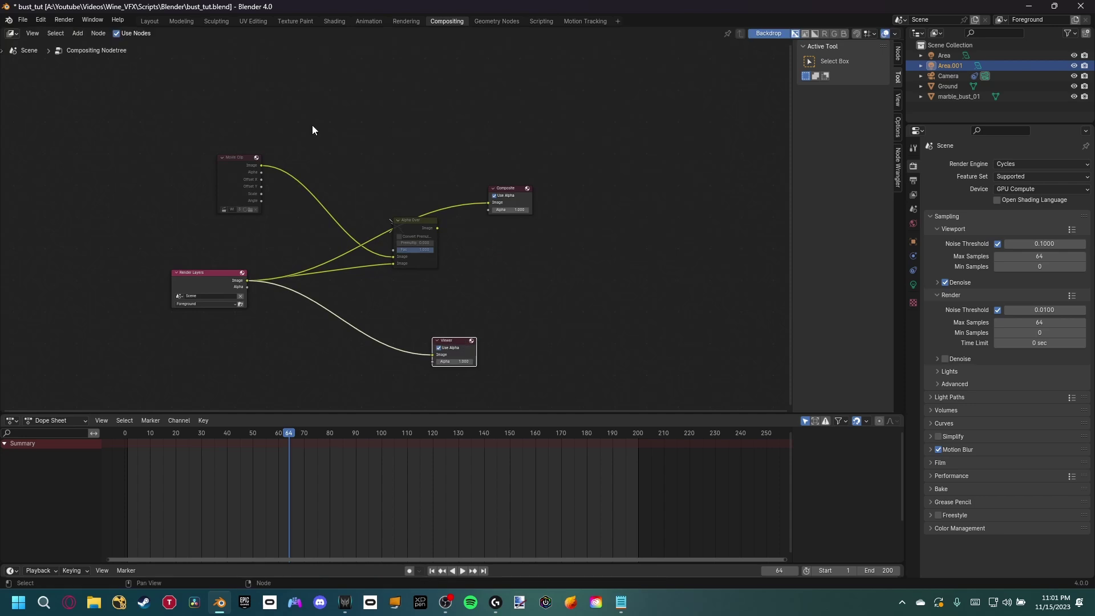
pyautogui.click(149, 21)
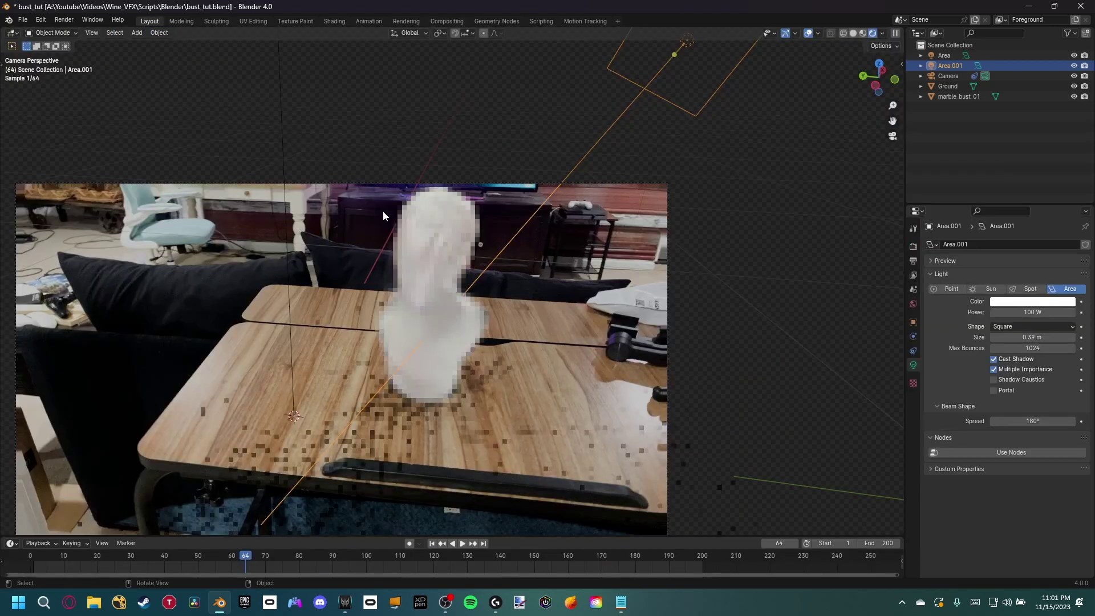
pyautogui.keyDown('shift'); pyautogui.moveTo(444, 335); pyautogui.dragTo(465, 329, button='middle'); pyautogui.keyUp('shift')
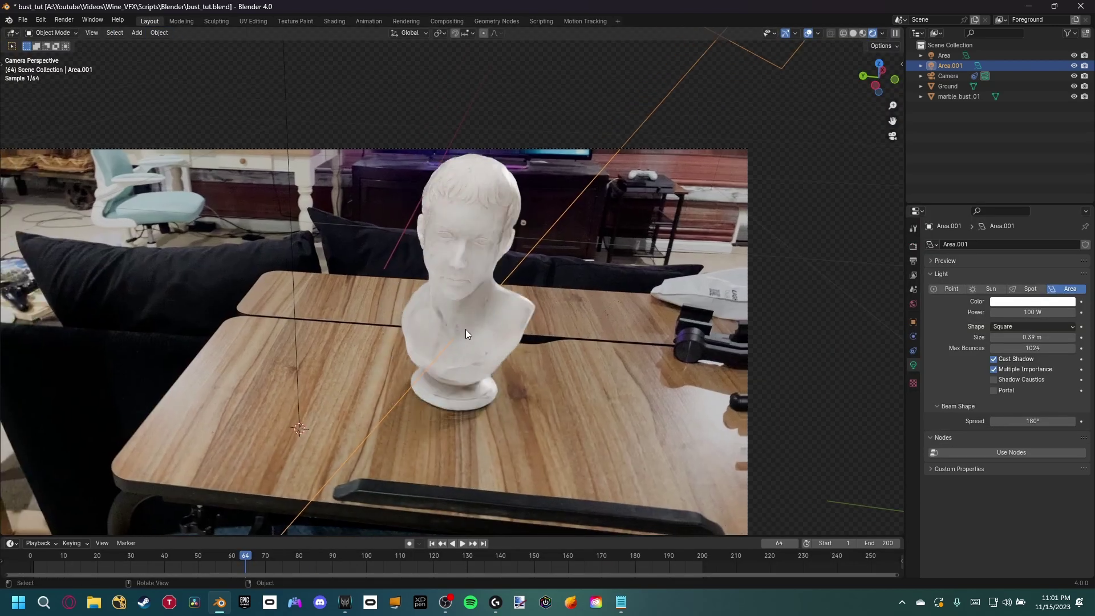
# - Raise render Max Samples to 128 and bring up the view layer pass settings
pyautogui.click(913, 246)
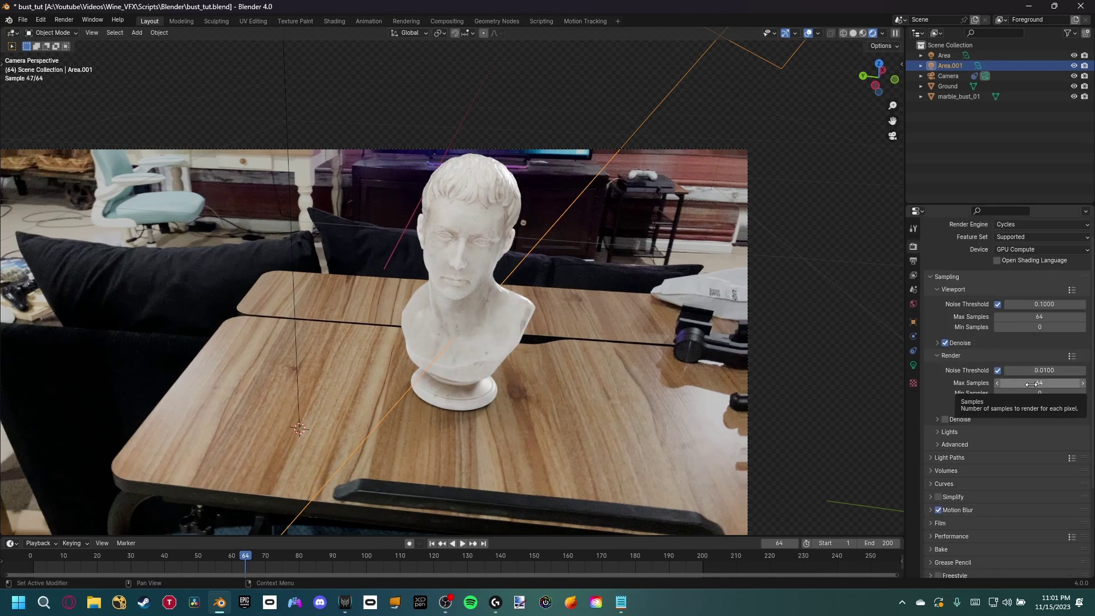
pyautogui.click(1031, 383)
pyautogui.write('128')
pyautogui.press('Return')
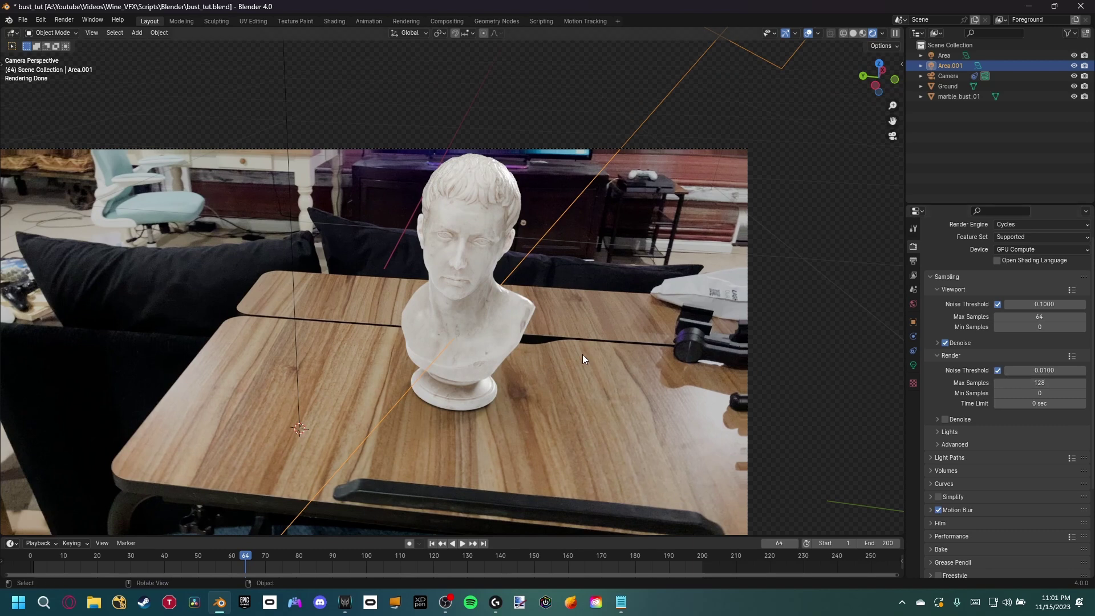
pyautogui.keyDown('shift'); pyautogui.moveTo(583, 354); pyautogui.dragTo(596, 353, button='middle'); pyautogui.keyUp('shift')
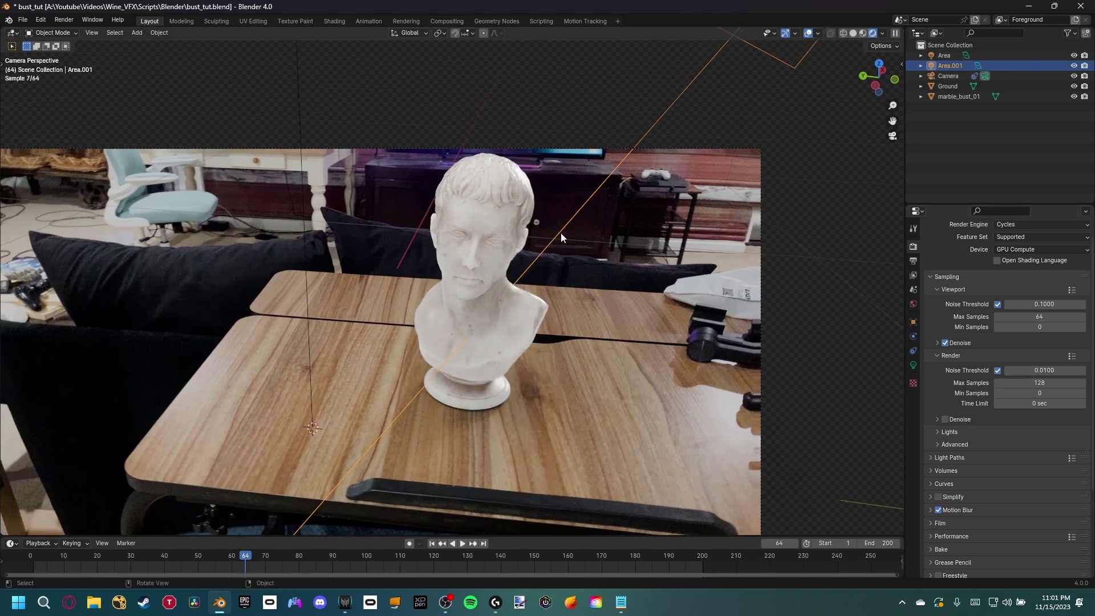
pyautogui.click(912, 277)
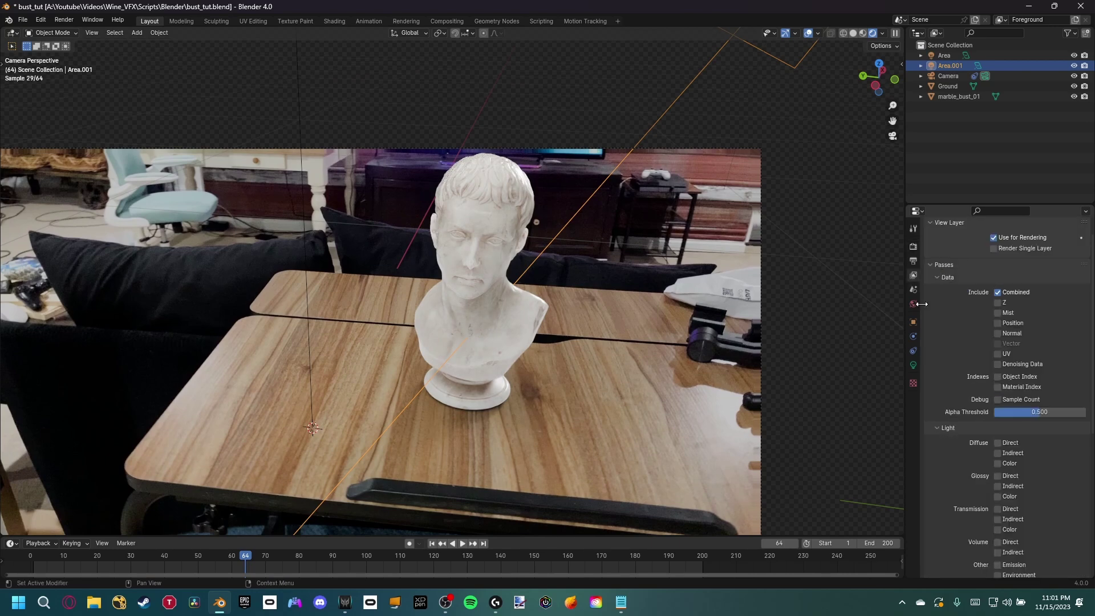
# - Insert a Denoise node on the Render Layers–Alpha Over link, wiring Denoising Normal and Albedo
pyautogui.click(443, 23)
pyautogui.hotkey('shift', 'a')
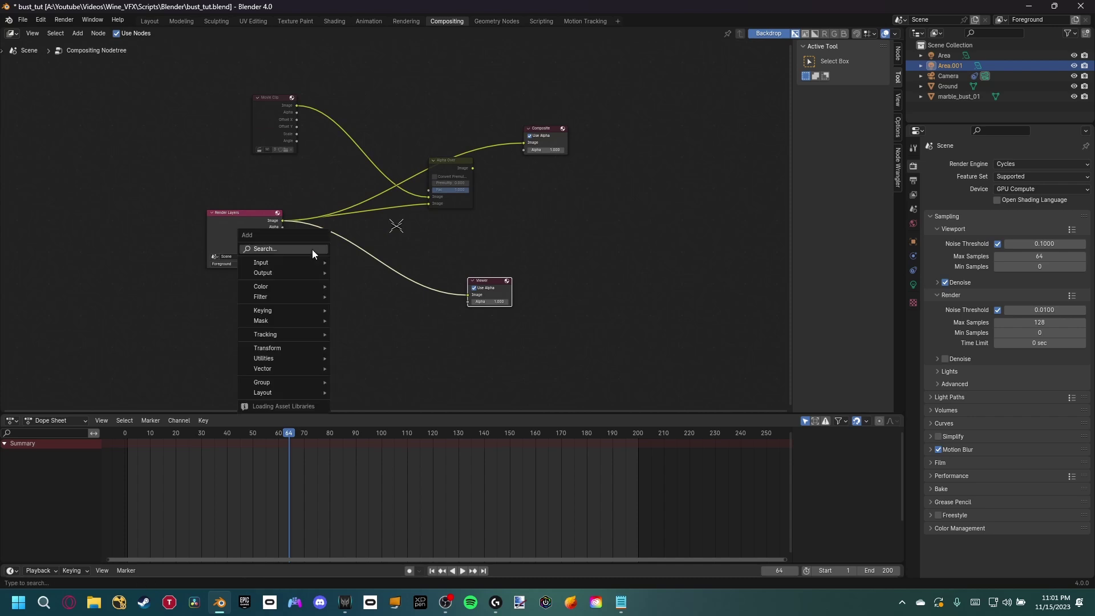
pyautogui.write('denoise')
pyautogui.press('Return')
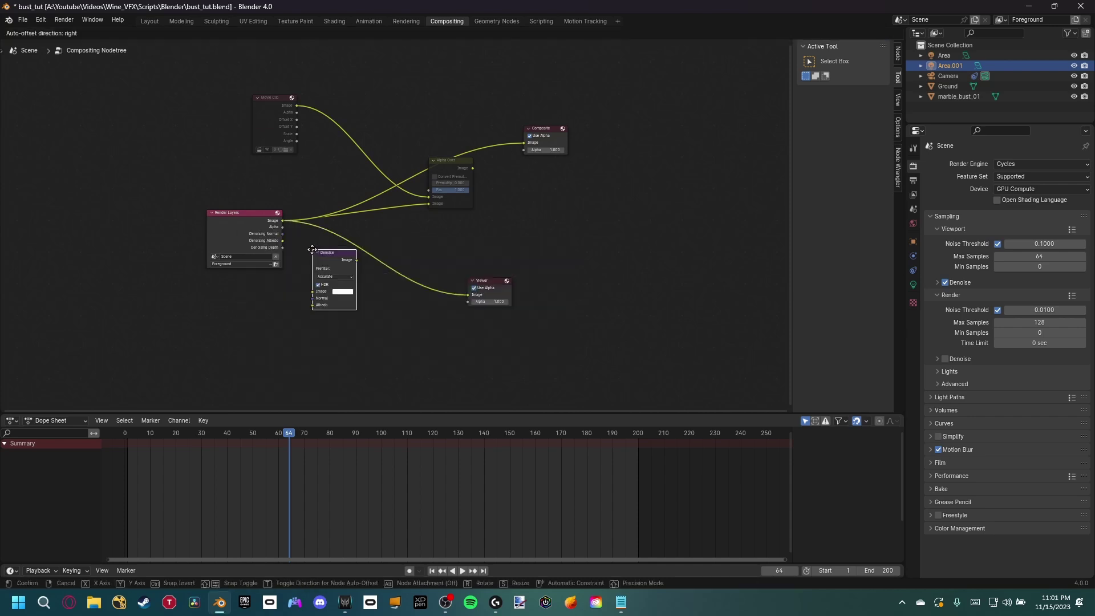
pyautogui.click(313, 208)
pyautogui.scroll(3, 258, 221)
pyautogui.moveTo(301, 242)
pyautogui.mouseDown()
pyautogui.moveTo(349, 276)
pyautogui.moveTo(302, 262)
pyautogui.mouseUp()
pyautogui.moveTo(347, 289); pyautogui.dragTo(349, 289)
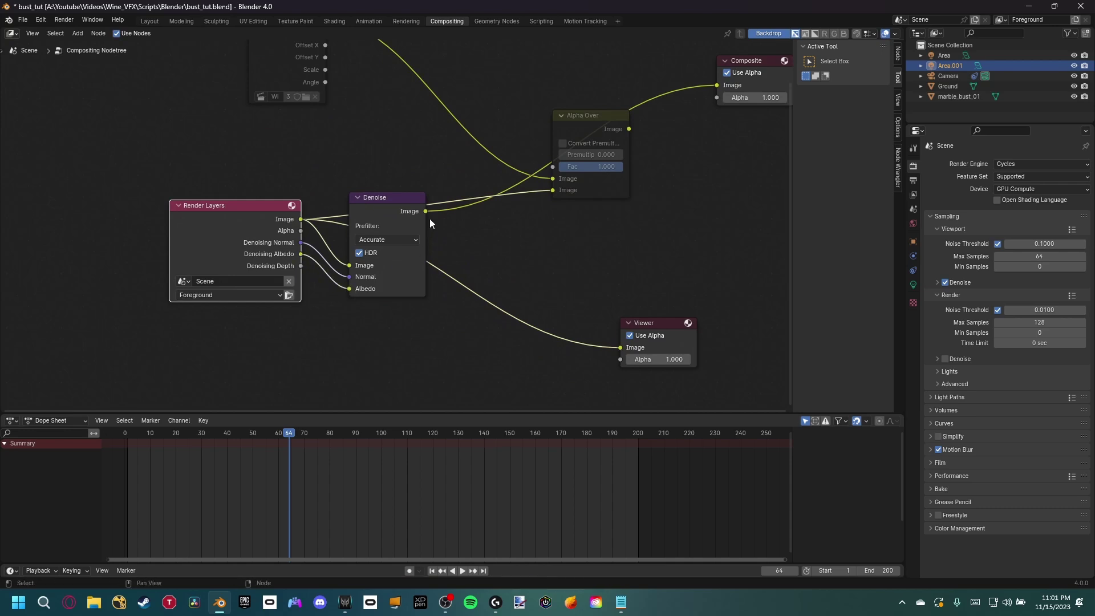
# - Preview the Denoise output in the Viewer, move the node down, and return to Layout
pyautogui.moveTo(430, 218); pyautogui.dragTo(349, 229, button='middle')
pyautogui.keyDown('ctrl'); pyautogui.keyDown('shift'); pyautogui.click(316, 215); pyautogui.keyUp('shift'); pyautogui.keyUp('ctrl')
pyautogui.moveTo(316, 214); pyautogui.dragTo(317, 272)
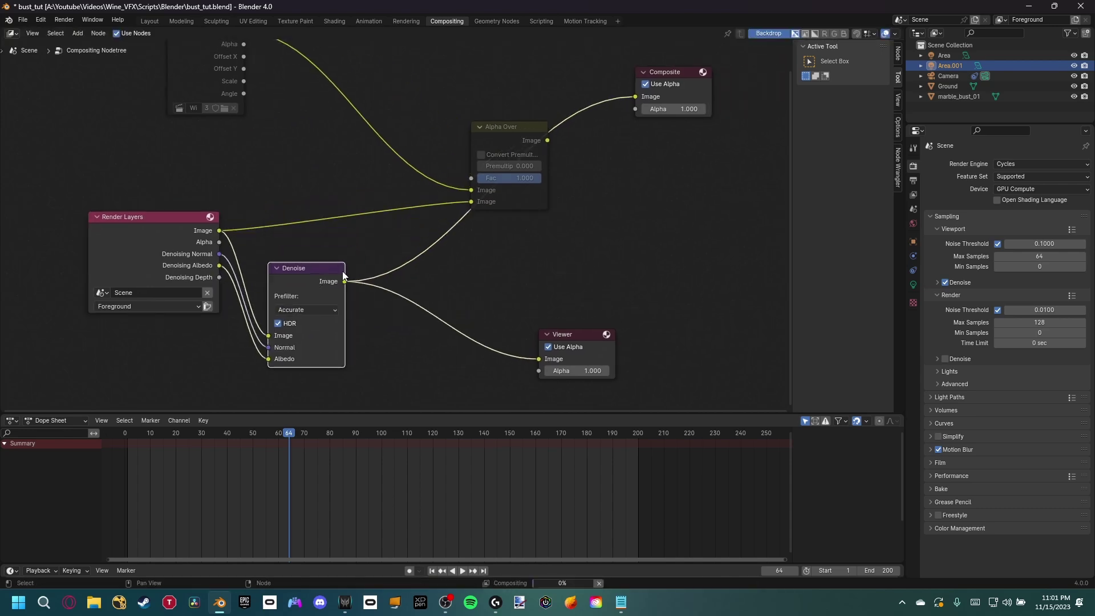
pyautogui.moveTo(617, 148); pyautogui.dragTo(591, 160, button='middle')
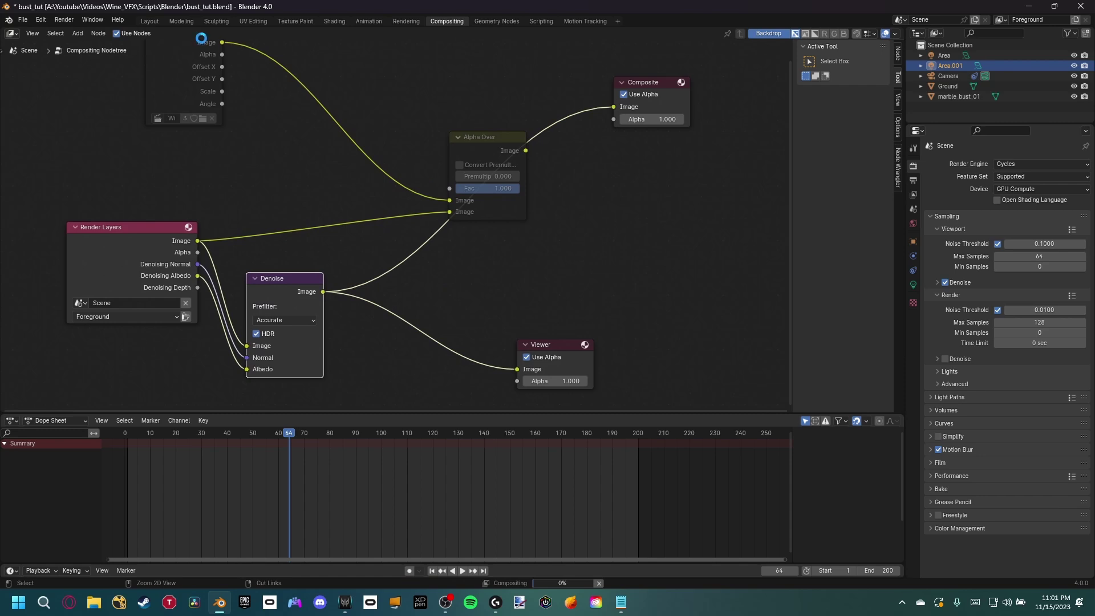
pyautogui.click(149, 21)
pyautogui.scroll(-1, 925, 279)
pyautogui.scroll(-5, 925, 279)
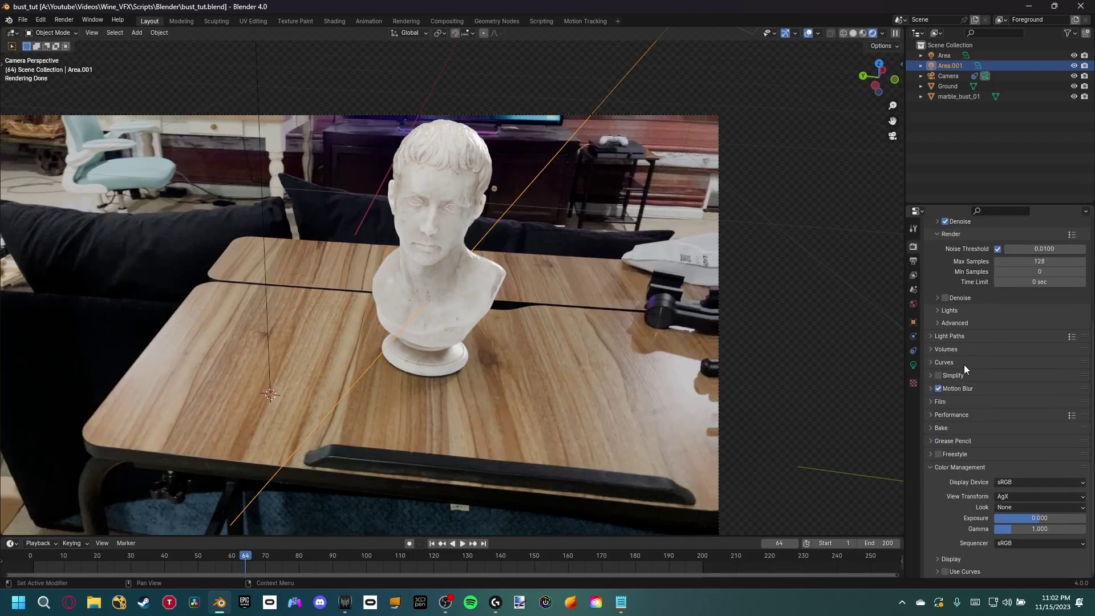
# - Browse the render output location to A:\Youtube\Videos\Wine_VFX\Renders\cg
pyautogui.scroll(5, 965, 379)
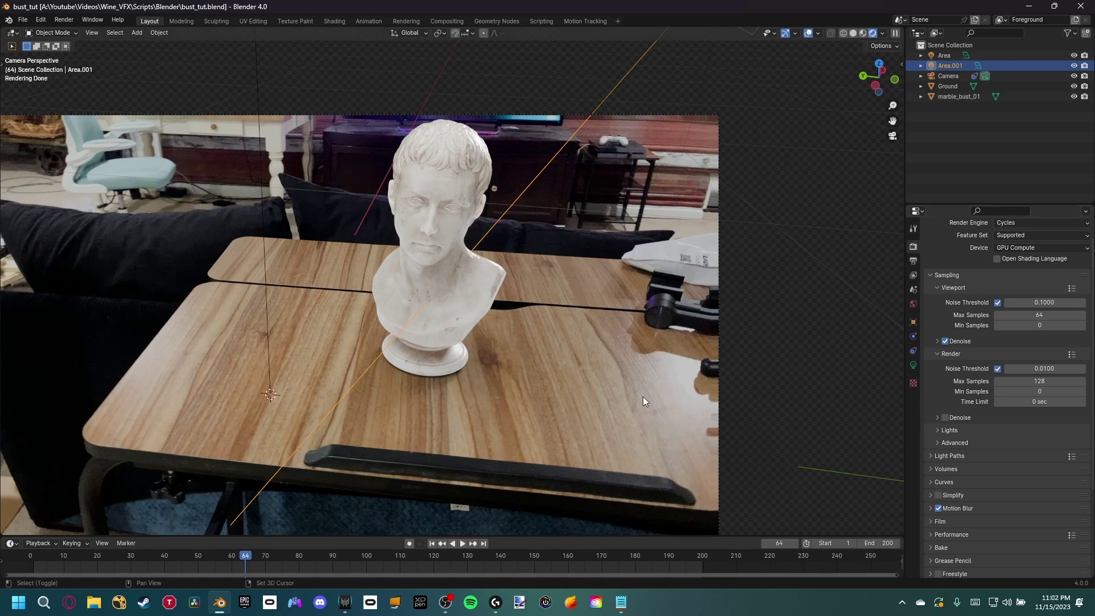
pyautogui.keyDown('shift'); pyautogui.moveTo(642, 396); pyautogui.dragTo(686, 408, button='middle'); pyautogui.keyUp('shift')
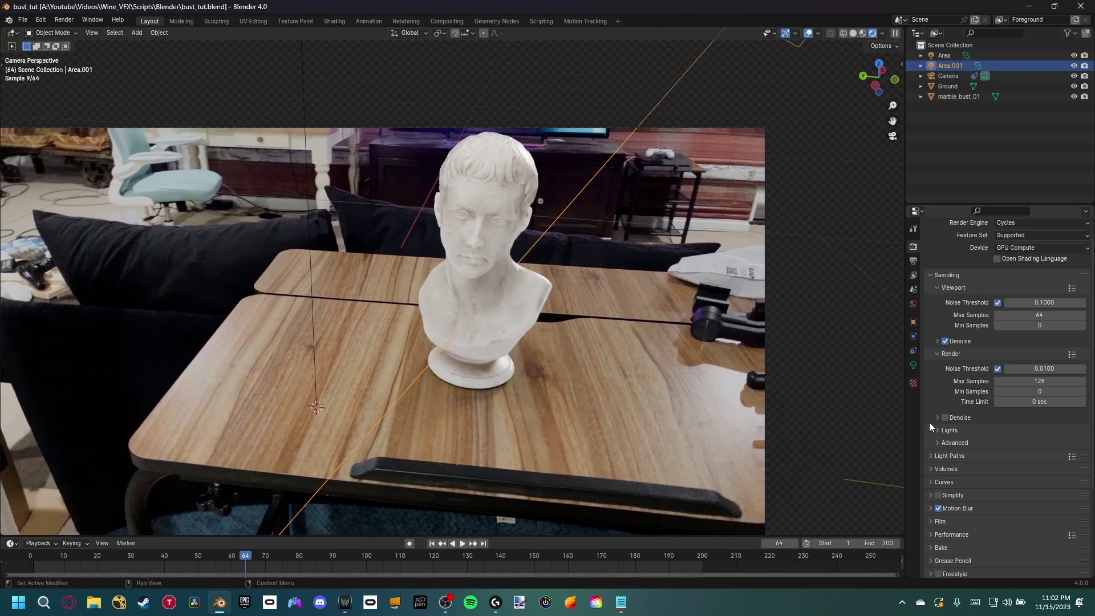
pyautogui.click(914, 260)
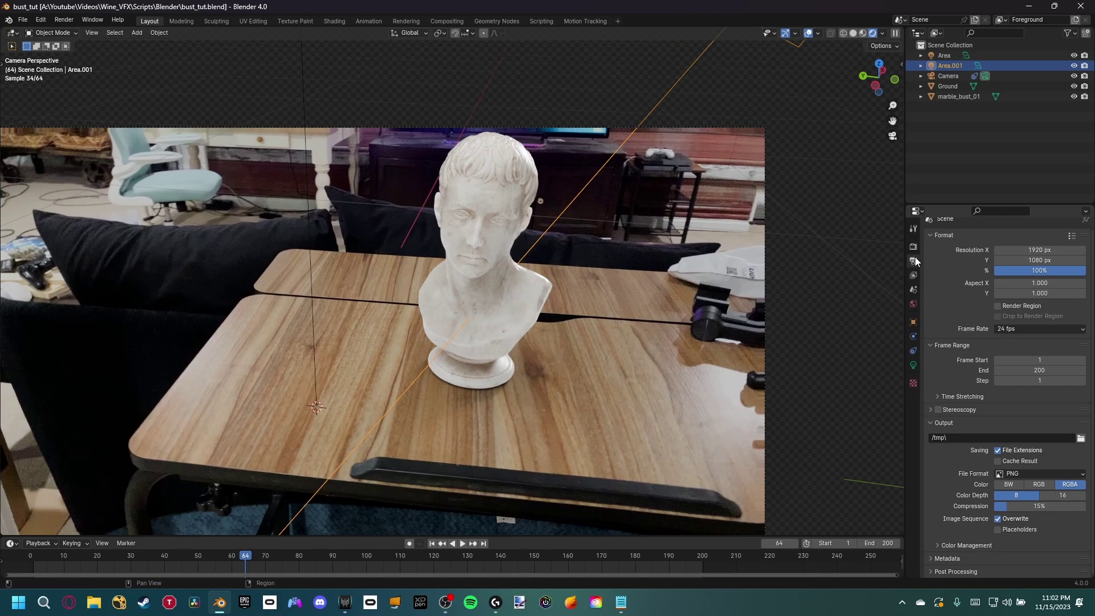
pyautogui.click(1081, 438)
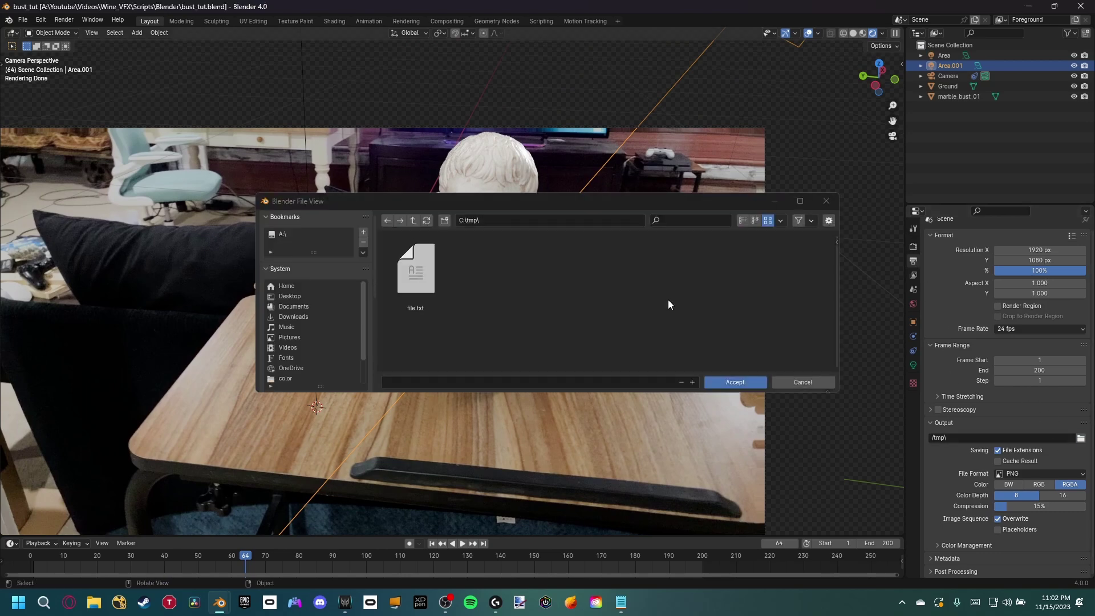
pyautogui.click(309, 235)
pyautogui.scroll(-3, 634, 281)
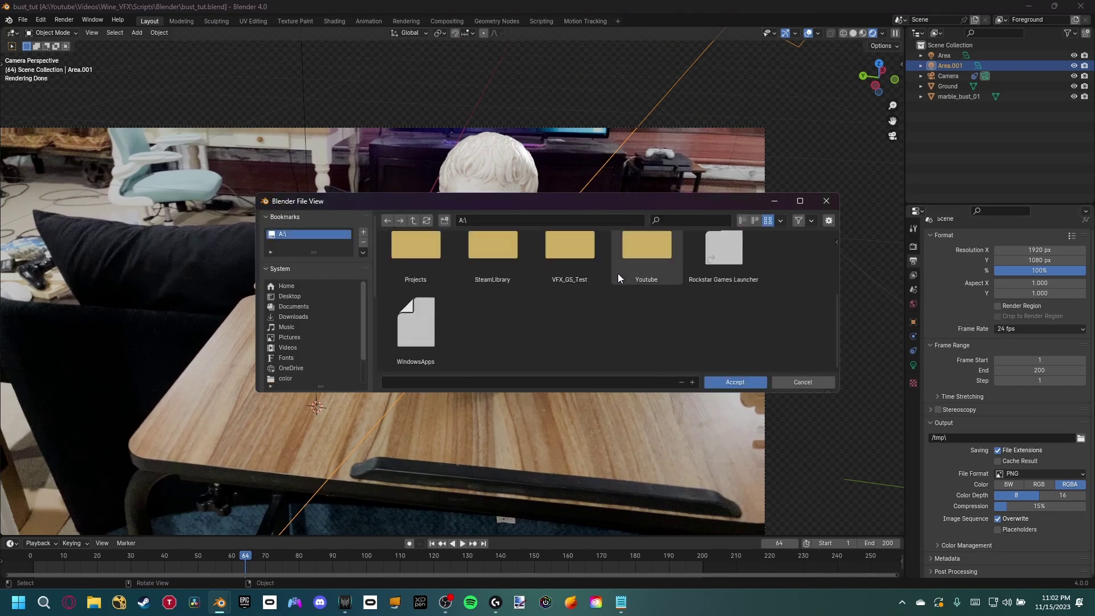
pyautogui.doubleClick(621, 272)
pyautogui.doubleClick(560, 276)
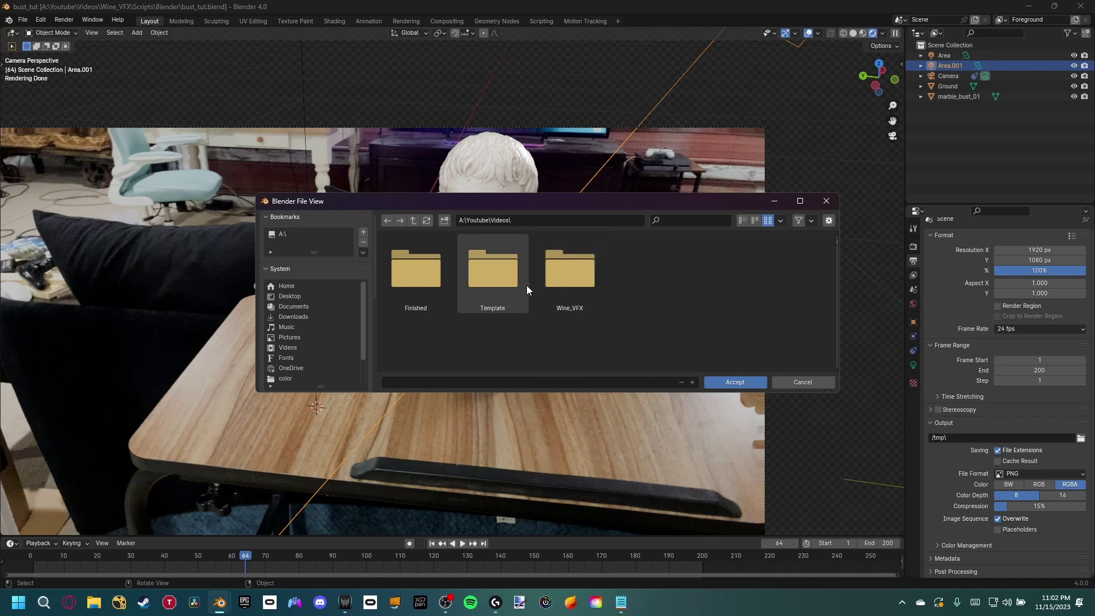
pyautogui.doubleClick(566, 286)
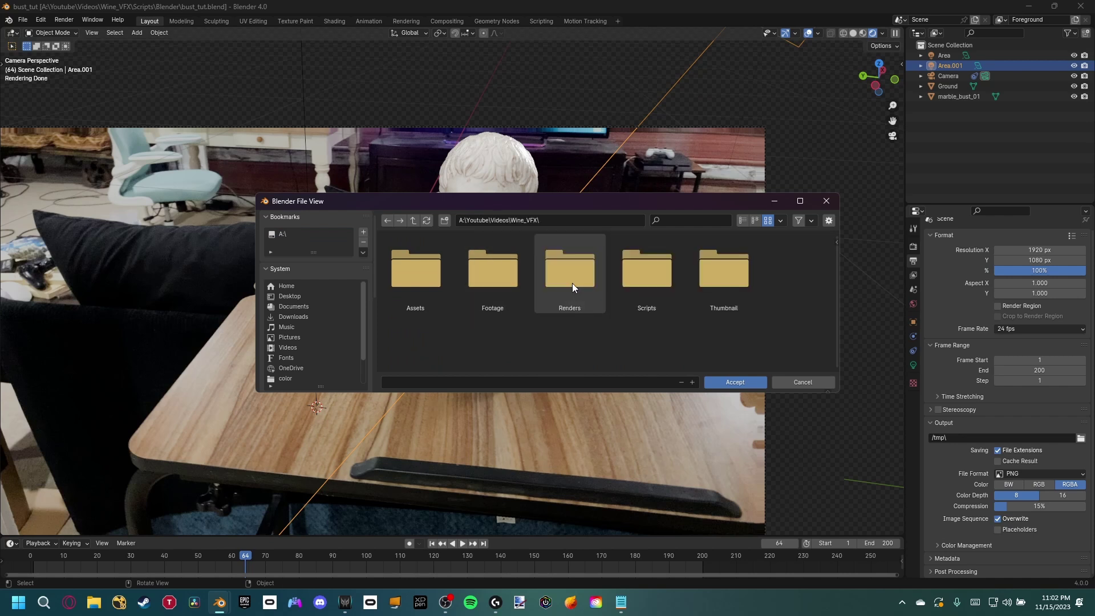
pyautogui.doubleClick(567, 301)
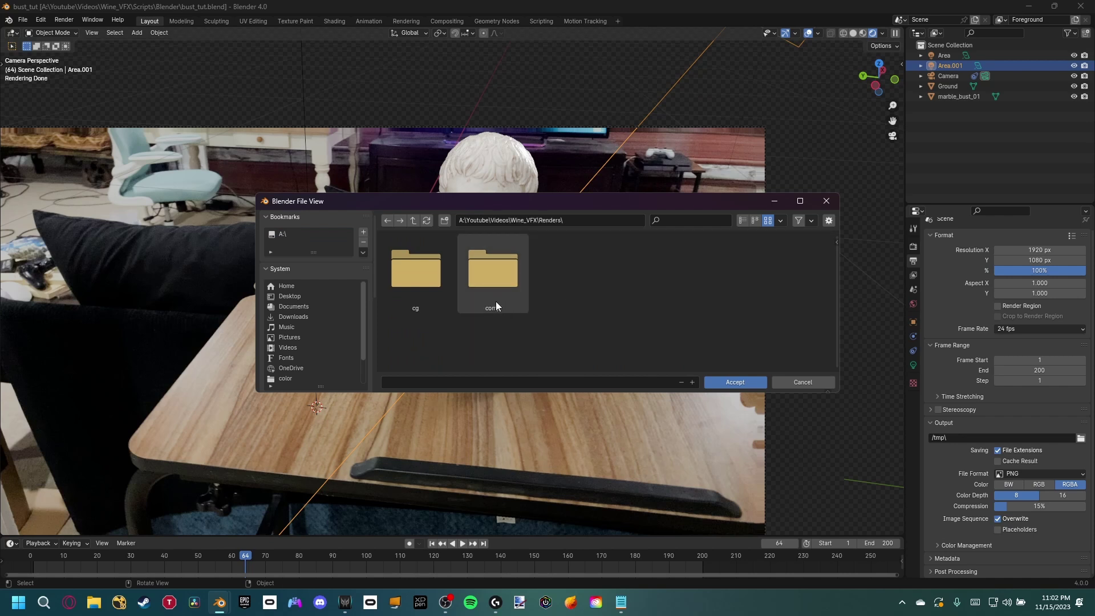
pyautogui.doubleClick(445, 302)
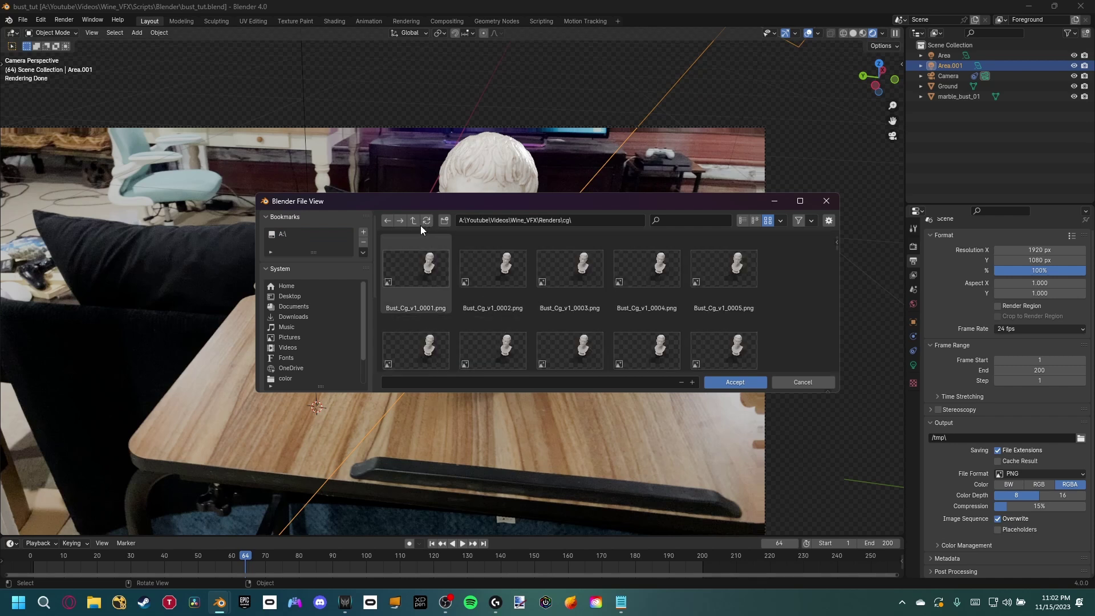
# - Enter Bust_cg_ as the output file-name prefix and accept the path
pyautogui.click(417, 381)
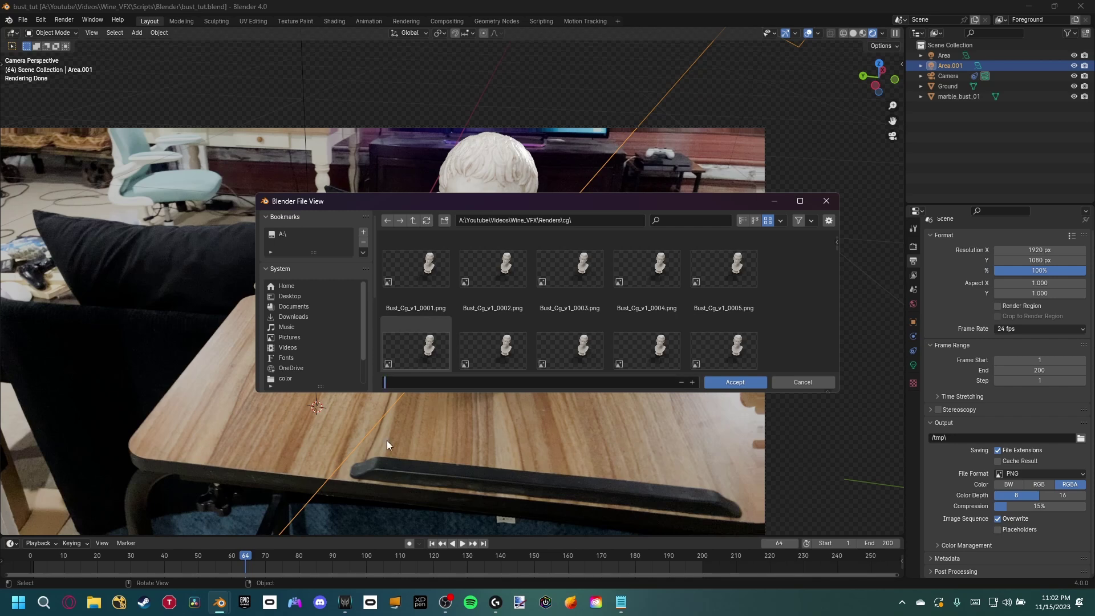
pyautogui.write('Bust_cg_')
pyautogui.press('Return')
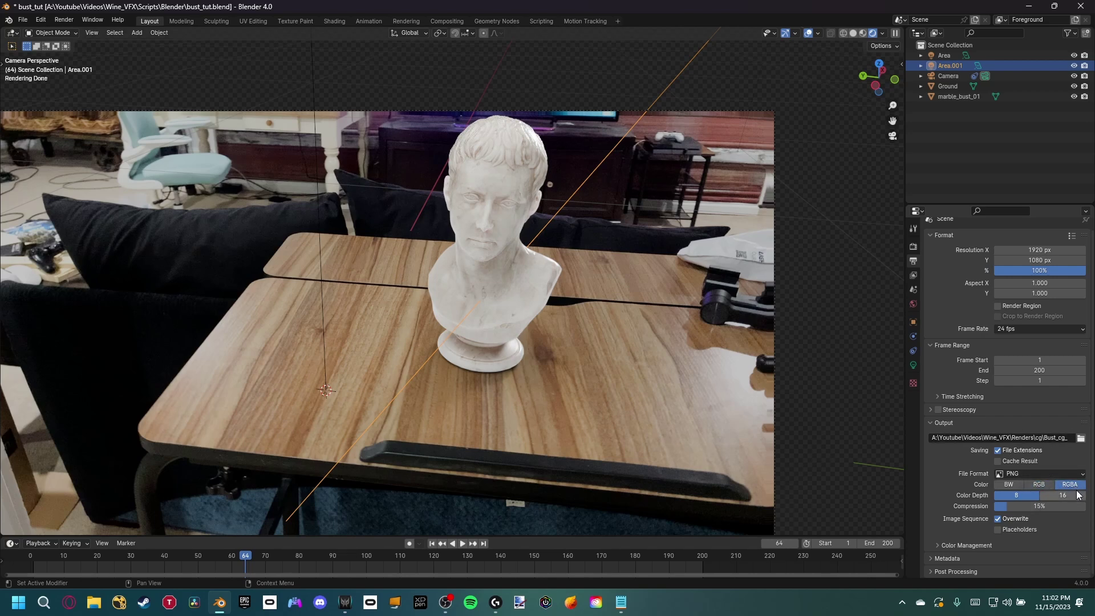
# - Set PNG compression to 0%, save, and switch the viewport to solid shading
pyautogui.moveTo(1055, 506); pyautogui.dragTo(989, 516)
pyautogui.hotkey('ctrl', 's')
pyautogui.press('z')
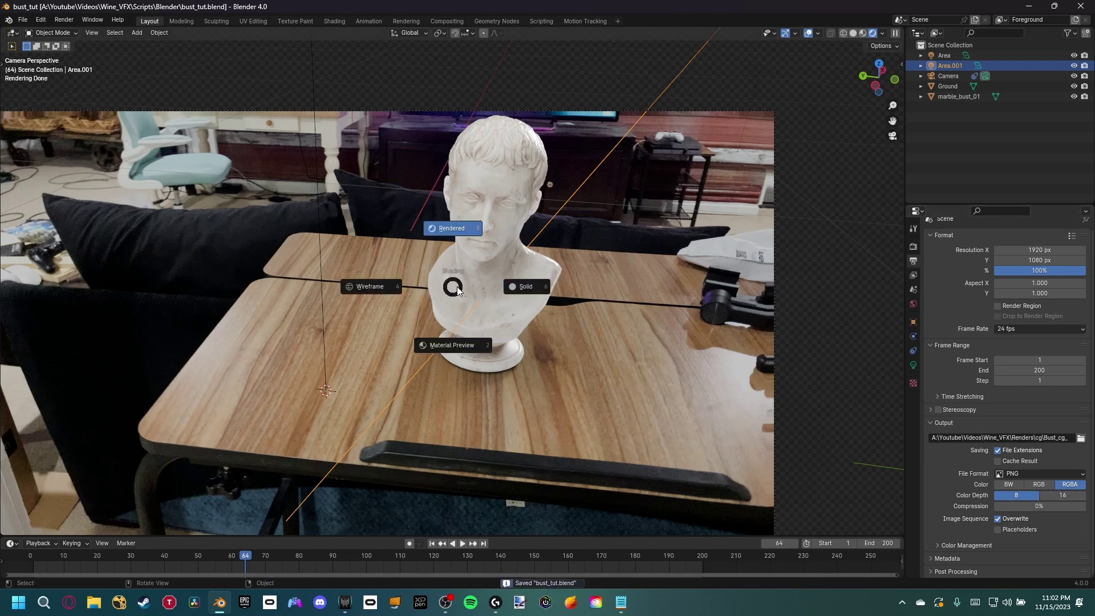
pyautogui.click(532, 291)
pyautogui.keyDown('shift'); pyautogui.moveTo(533, 289); pyautogui.dragTo(594, 300, button='middle'); pyautogui.keyUp('shift')
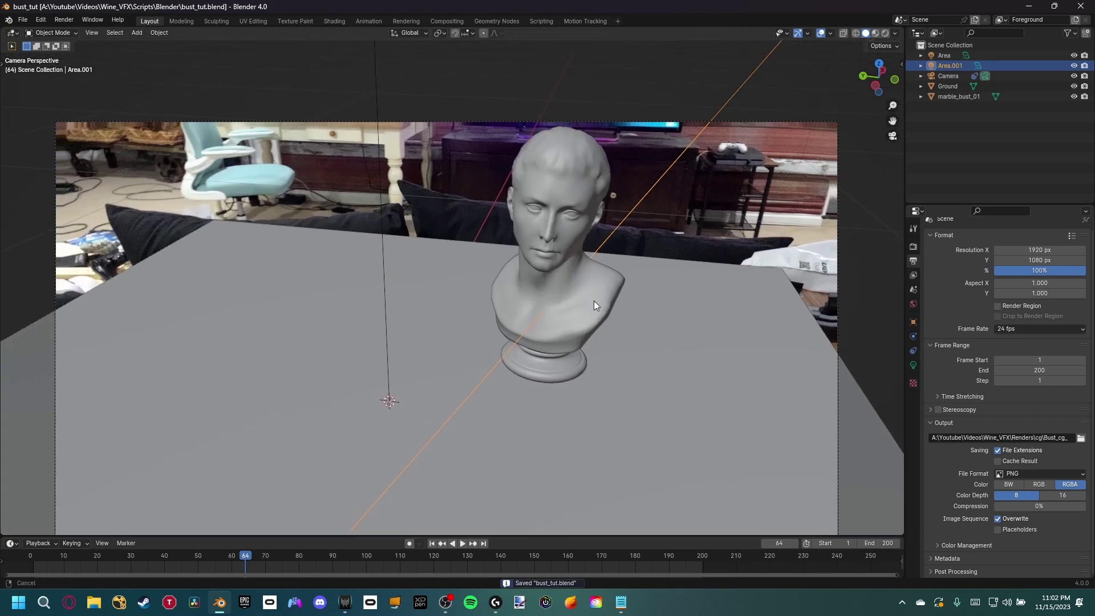
# - Save bust_tut.blend again and bring up the File menu for a new file
pyautogui.click(65, 21)
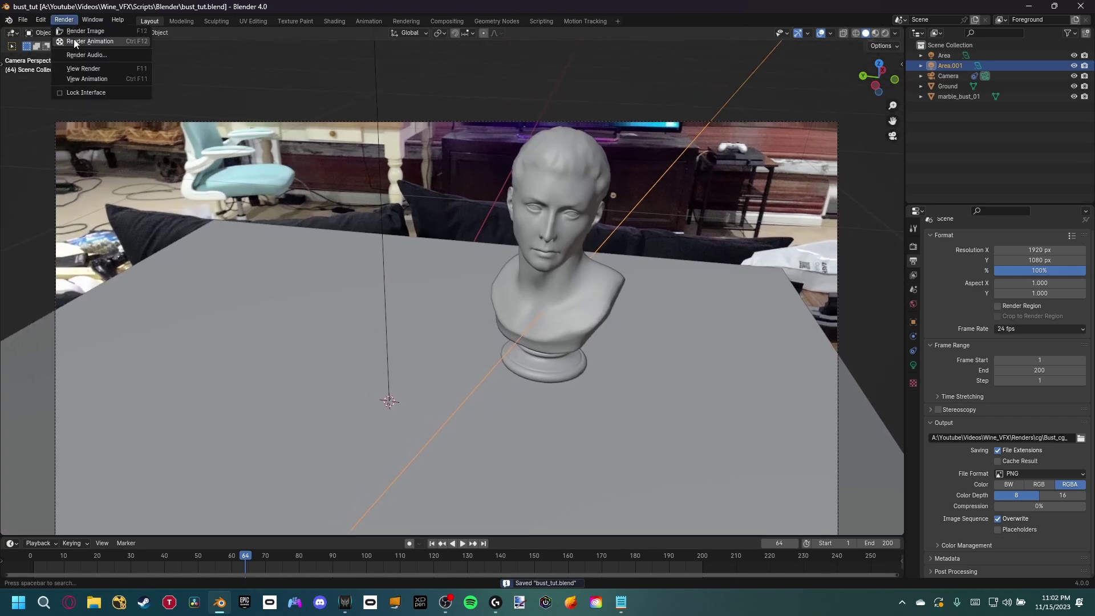
pyautogui.scroll(-2, 587, 214)
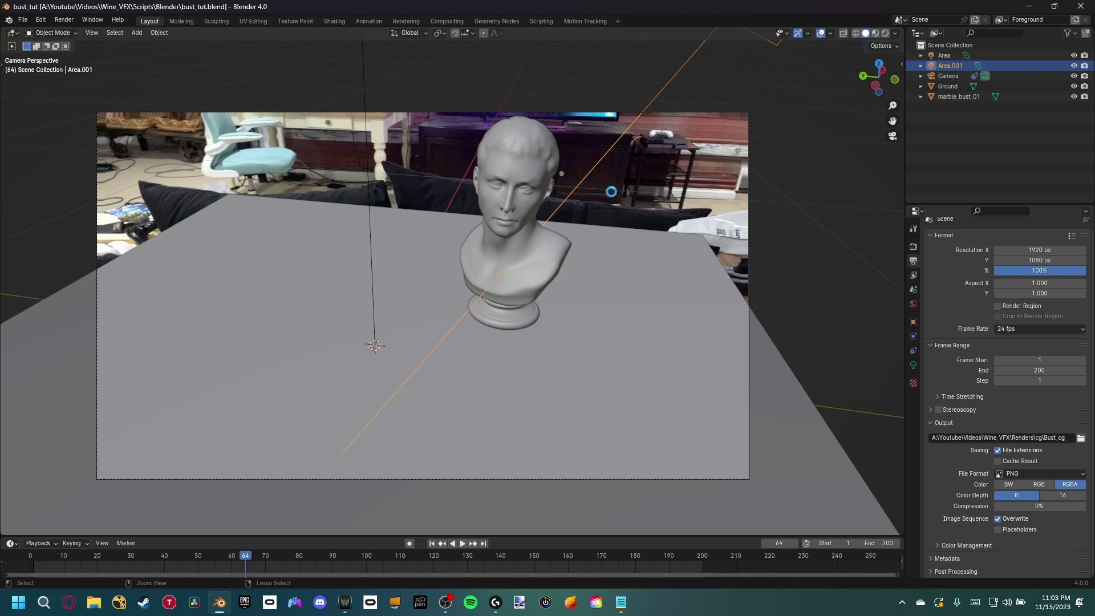
pyautogui.hotkey('ctrl', 's')
pyautogui.click(32, 22)
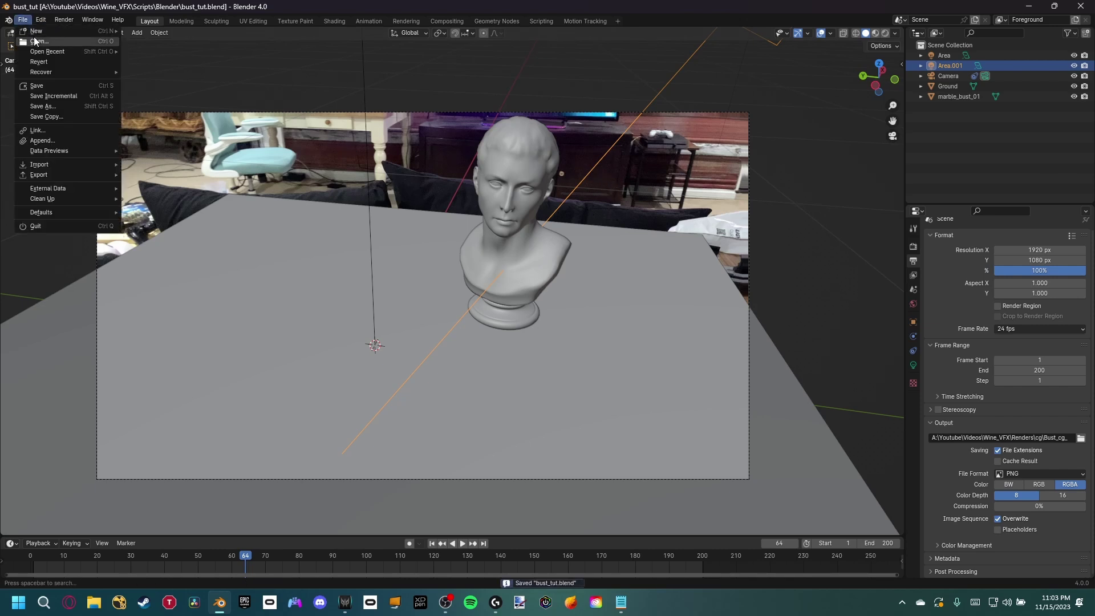
# - Start a new General file, enable compositing Use Nodes and delete the Render Layers node
pyautogui.moveTo(41, 32)
pyautogui.click(144, 32)
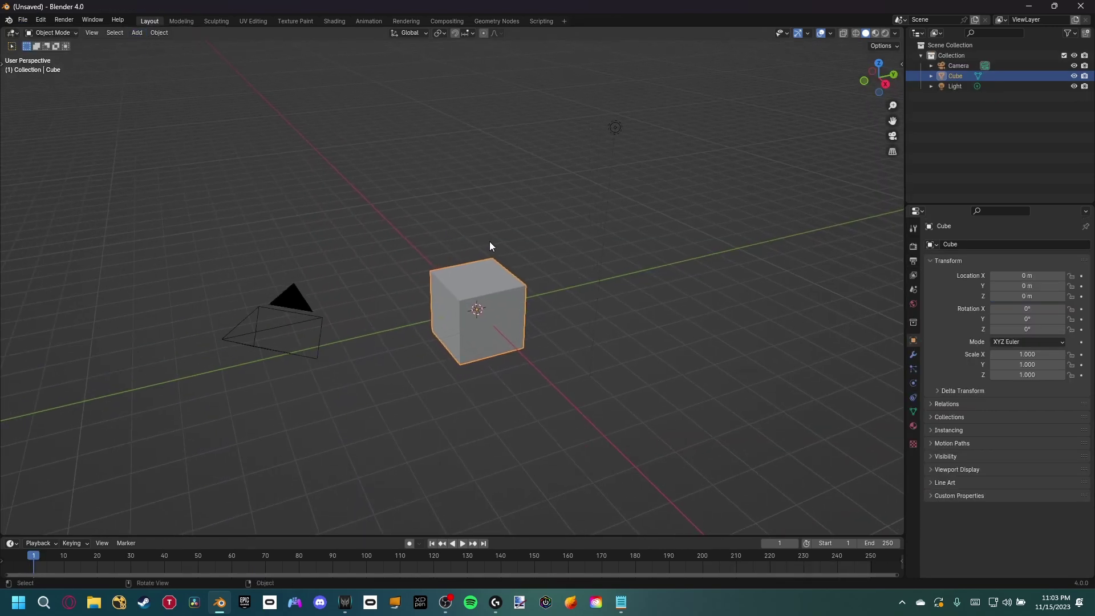
pyautogui.click(444, 23)
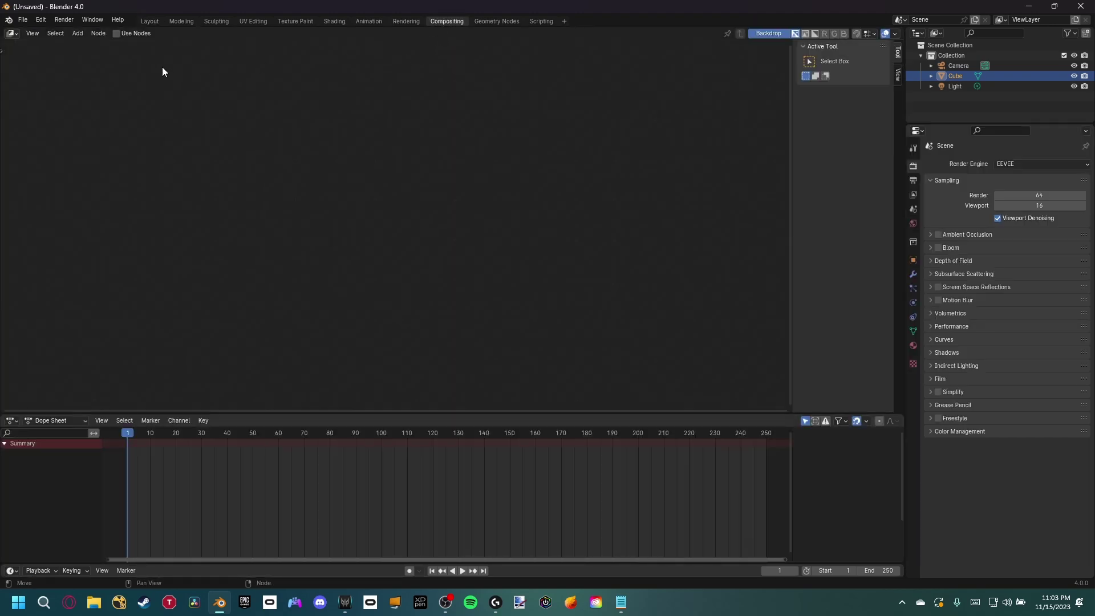
pyautogui.click(140, 36)
pyautogui.moveTo(322, 164); pyautogui.dragTo(215, 246)
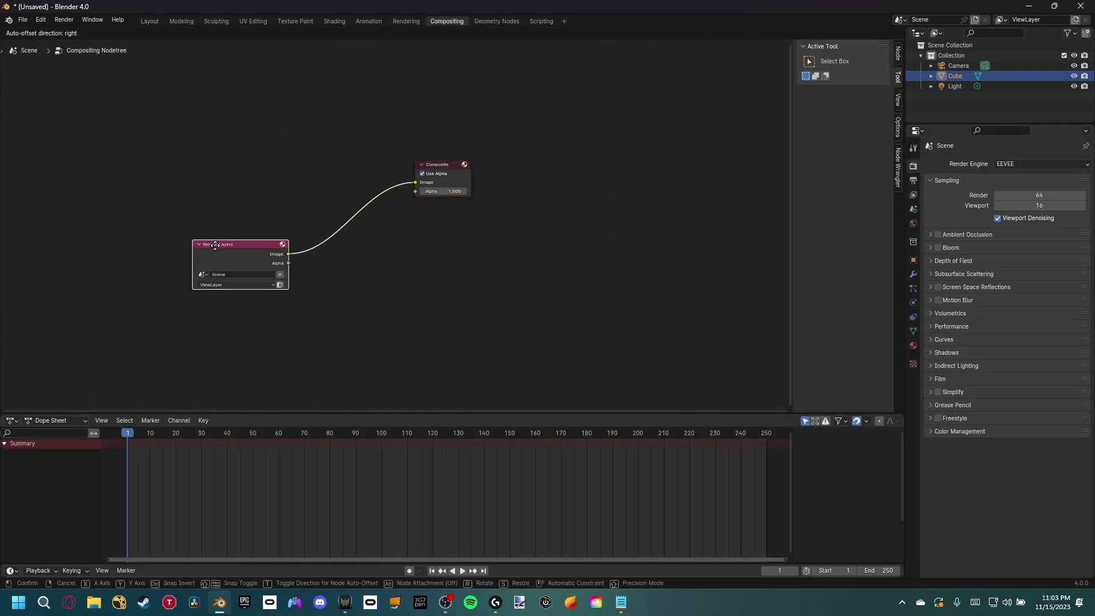
pyautogui.click(215, 246)
pyautogui.press('x')
pyautogui.moveTo(216, 244); pyautogui.dragTo(320, 223, button='middle')
# - Add an Image input node and duplicate it below the original
pyautogui.hotkey('shift', 'a')
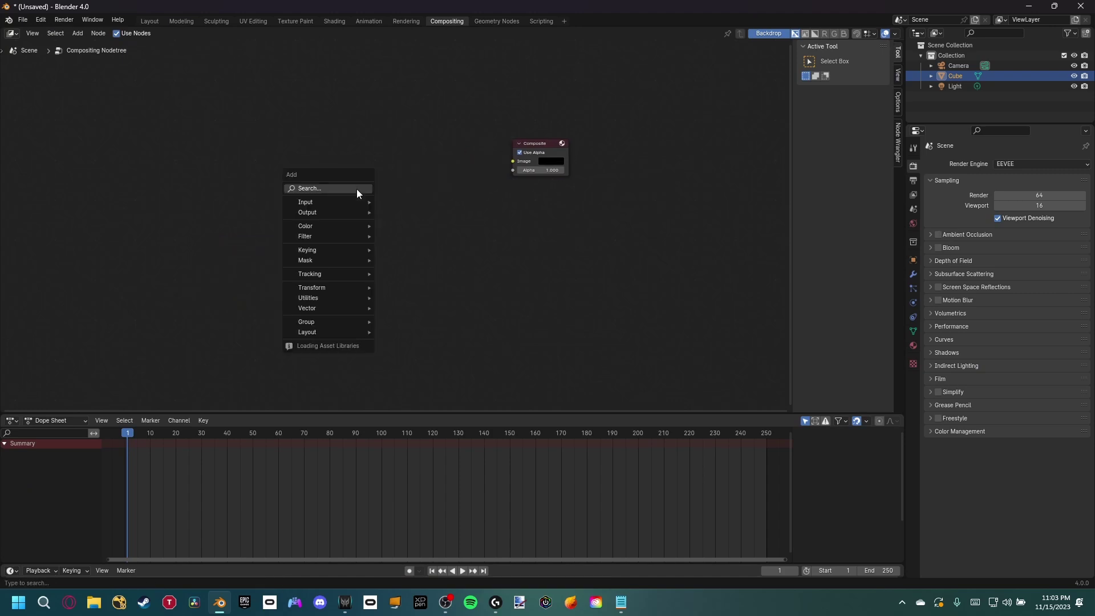
pyautogui.click(357, 189)
pyautogui.write('image')
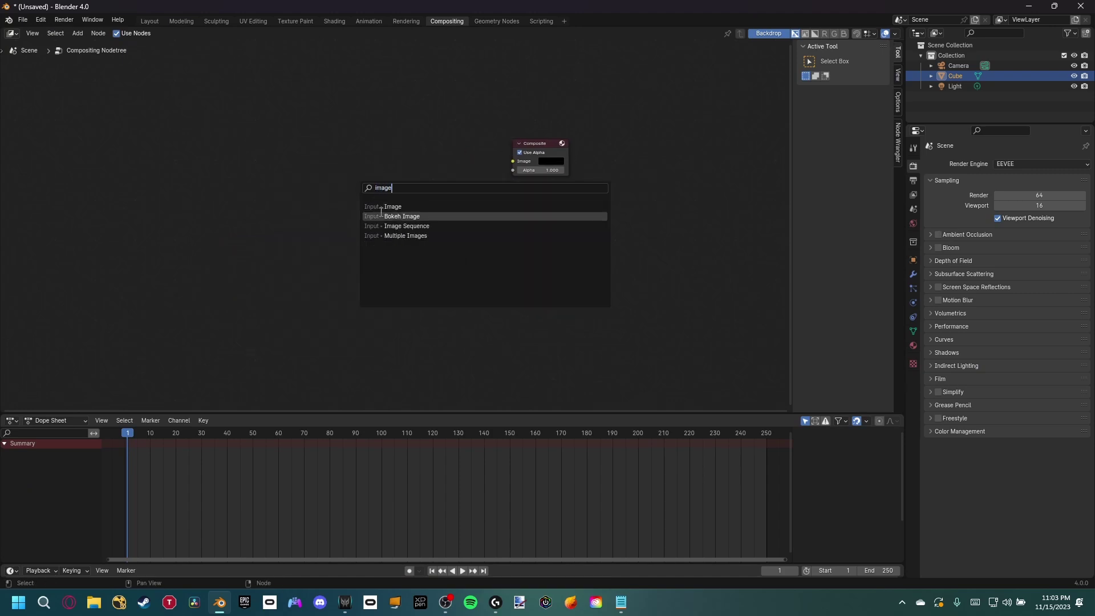
pyautogui.click(386, 206)
pyautogui.hotkey('shift', 'd')
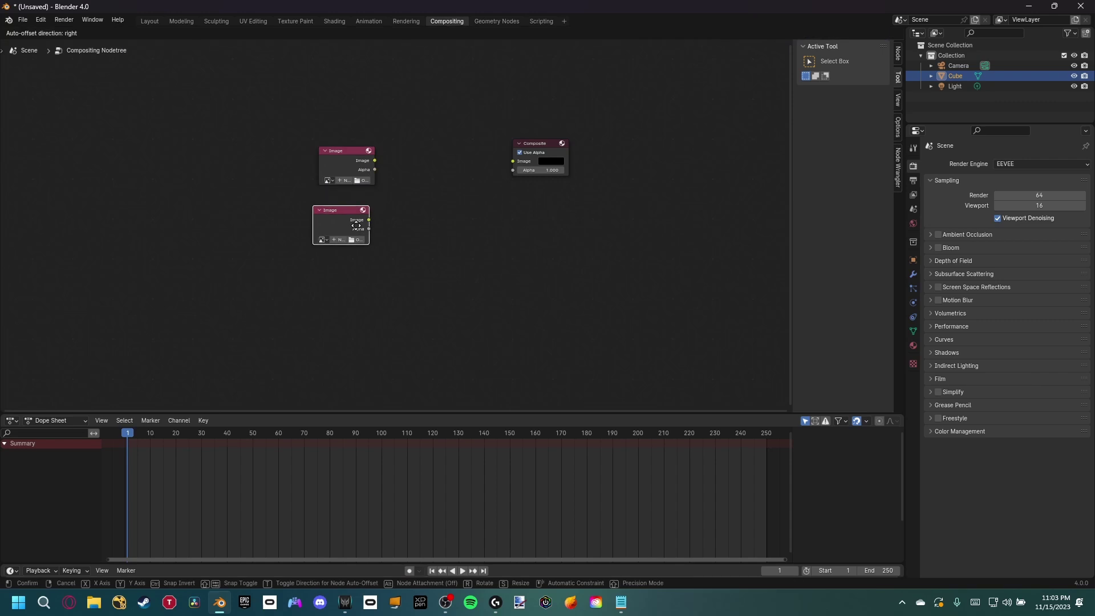
pyautogui.click(359, 229)
# - Load all Bust_Cg render frames as a PNG sequence into the first Image node
pyautogui.scroll(2, 391, 232)
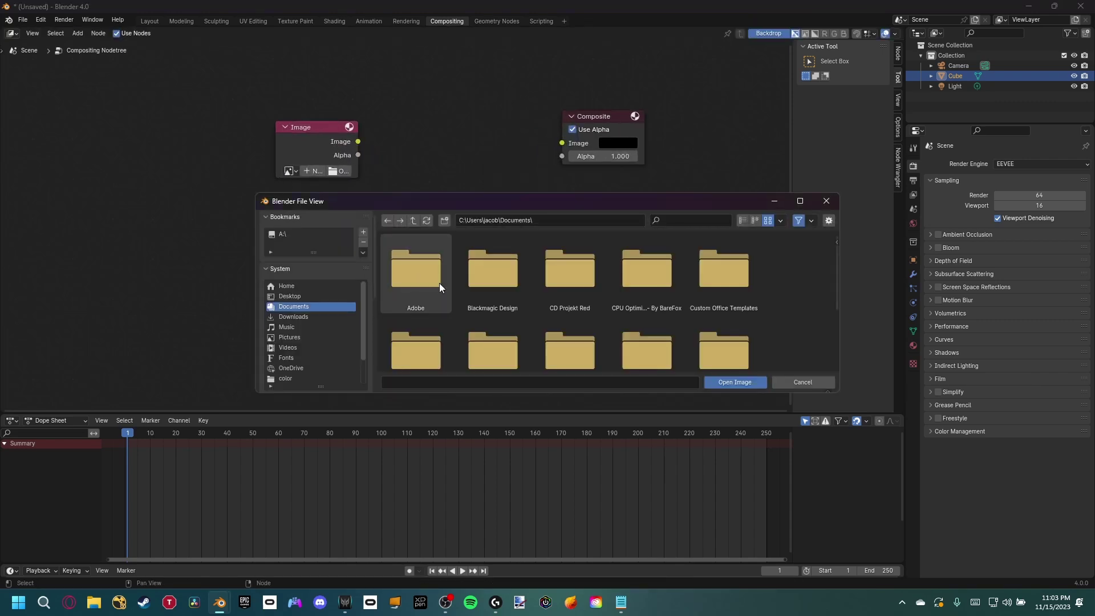
pyautogui.click(307, 235)
pyautogui.scroll(-1, 618, 317)
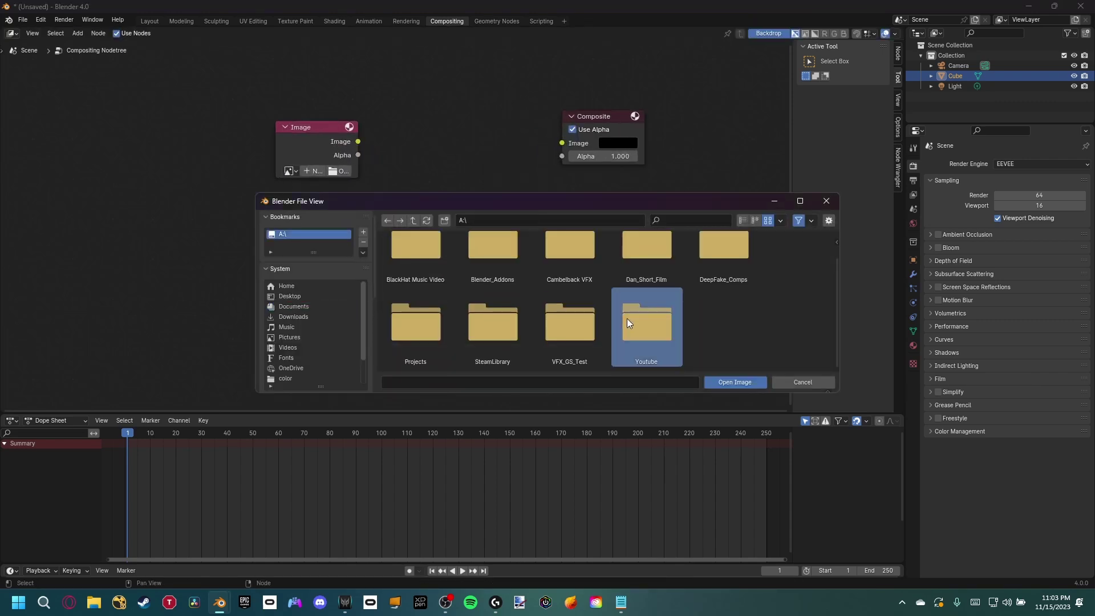
pyautogui.doubleClick(632, 321)
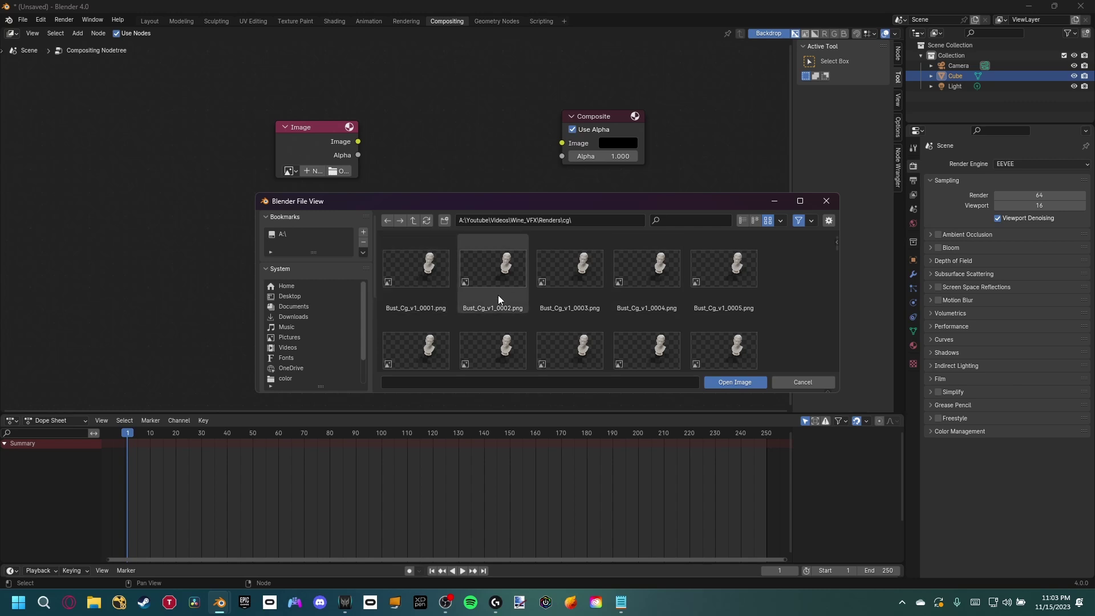
pyautogui.press('a')
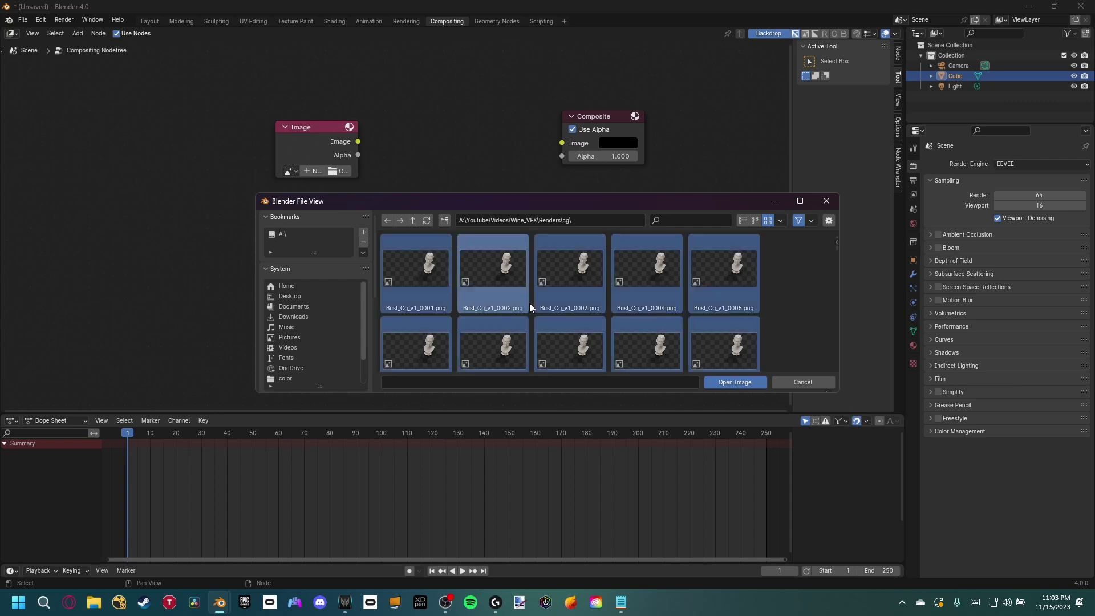
pyautogui.click(751, 383)
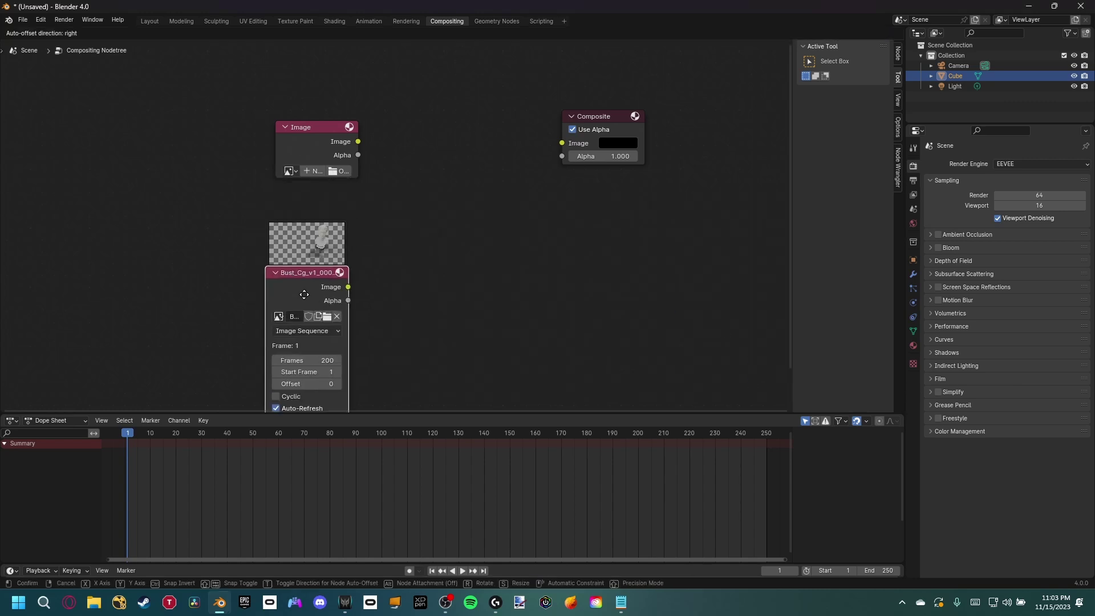
pyautogui.click(280, 318)
pyautogui.moveTo(353, 173); pyautogui.dragTo(347, 216, button='middle')
# - Browse to the A: drive to pick the plate sequence for the second Image node
pyautogui.click(337, 215)
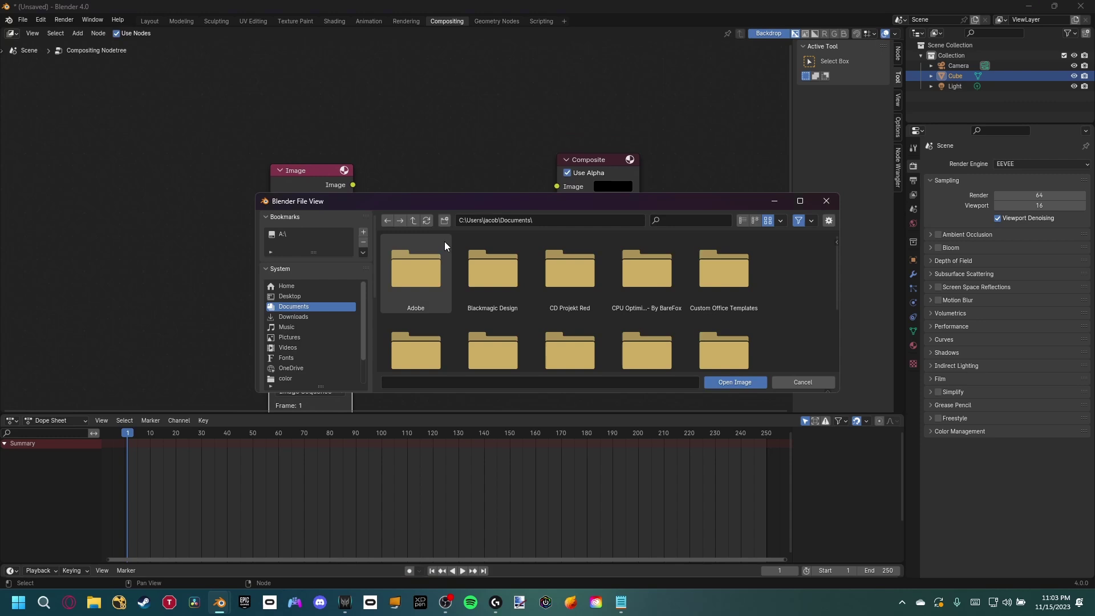
pyautogui.click(349, 236)
pyautogui.scroll(-2, 644, 321)
# - Finish loading the plate from the Youtube folder and add an Alpha Over node
pyautogui.doubleClick(644, 325)
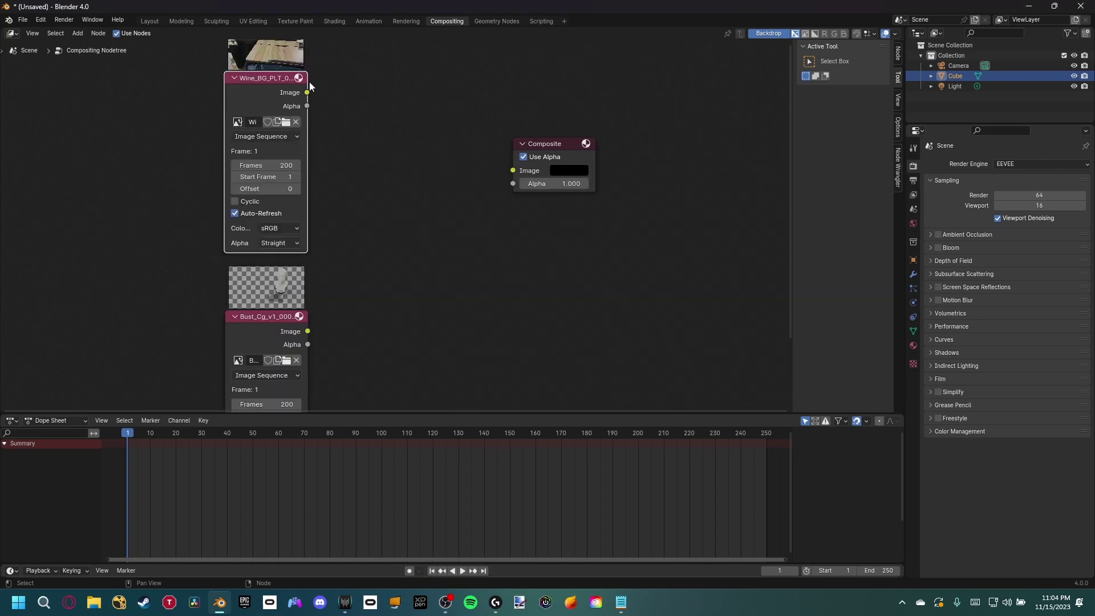
pyautogui.keyDown('ctrl'); pyautogui.scroll(-2, 362, 238); pyautogui.keyUp('ctrl')
pyautogui.hotkey('shift', 'a')
pyautogui.click(382, 229)
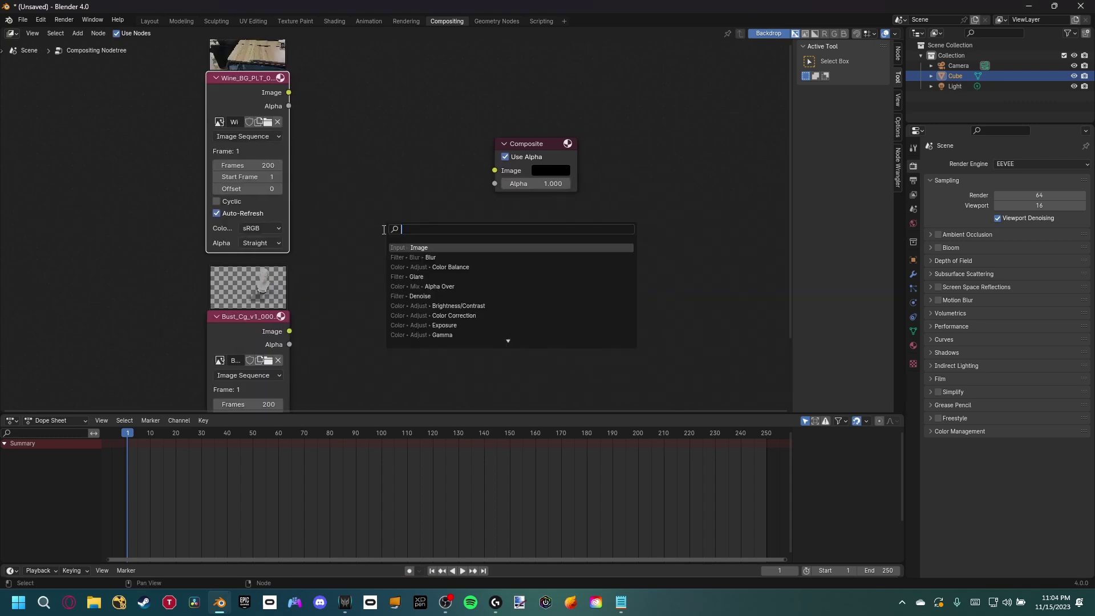
pyautogui.write('alpha')
pyautogui.click(432, 258)
pyautogui.click(431, 257)
# - Link the bust as Alpha Over foreground, the plate as background, and preview it in a Viewer
pyautogui.moveTo(289, 334); pyautogui.dragTo(425, 320)
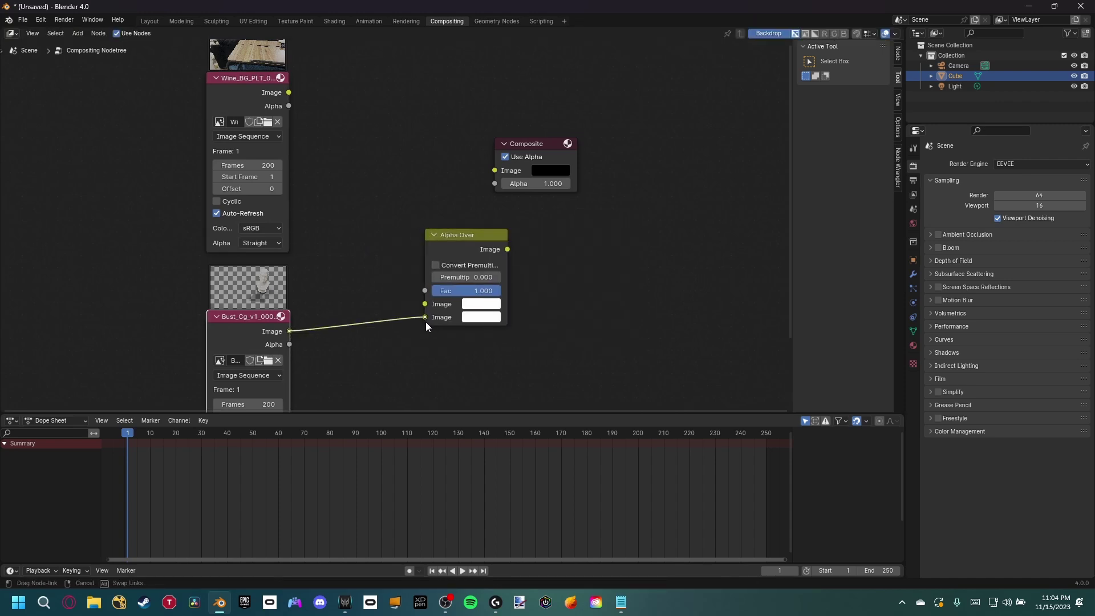
pyautogui.moveTo(390, 212); pyautogui.dragTo(387, 227, button='middle')
pyautogui.moveTo(287, 108); pyautogui.dragTo(422, 319)
pyautogui.keyDown('ctrl'); pyautogui.keyDown('shift'); pyautogui.click(458, 260); pyautogui.keyUp('shift'); pyautogui.keyUp('ctrl')
pyautogui.moveTo(584, 266); pyautogui.dragTo(610, 306)
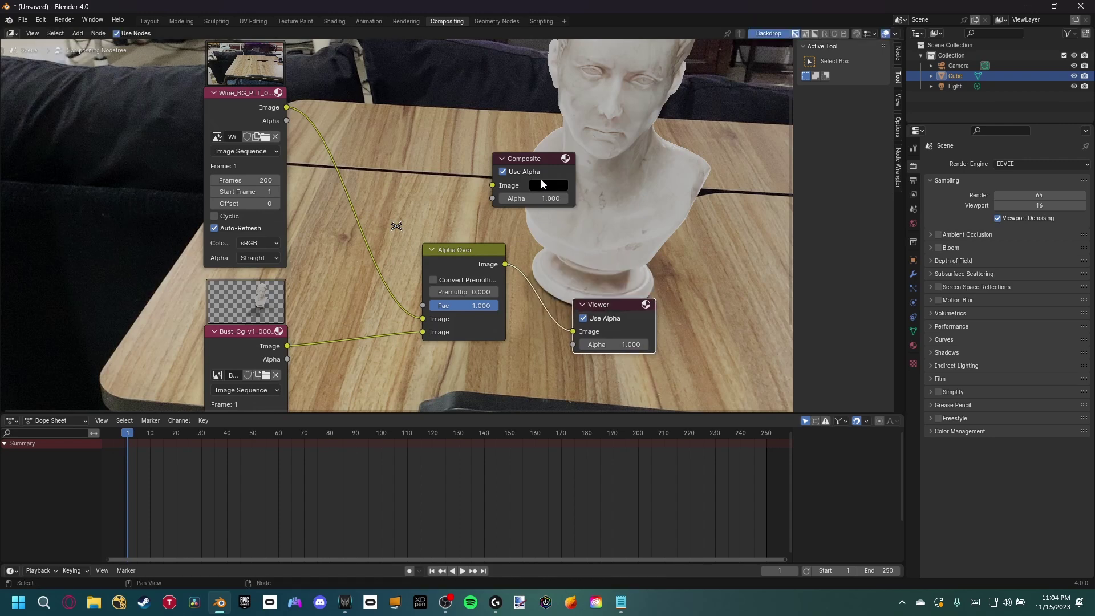
pyautogui.moveTo(531, 159); pyautogui.dragTo(641, 186)
# - Shrink the backdrop and enable Convert Premultiplied on the Alpha Over node
pyautogui.press('v')
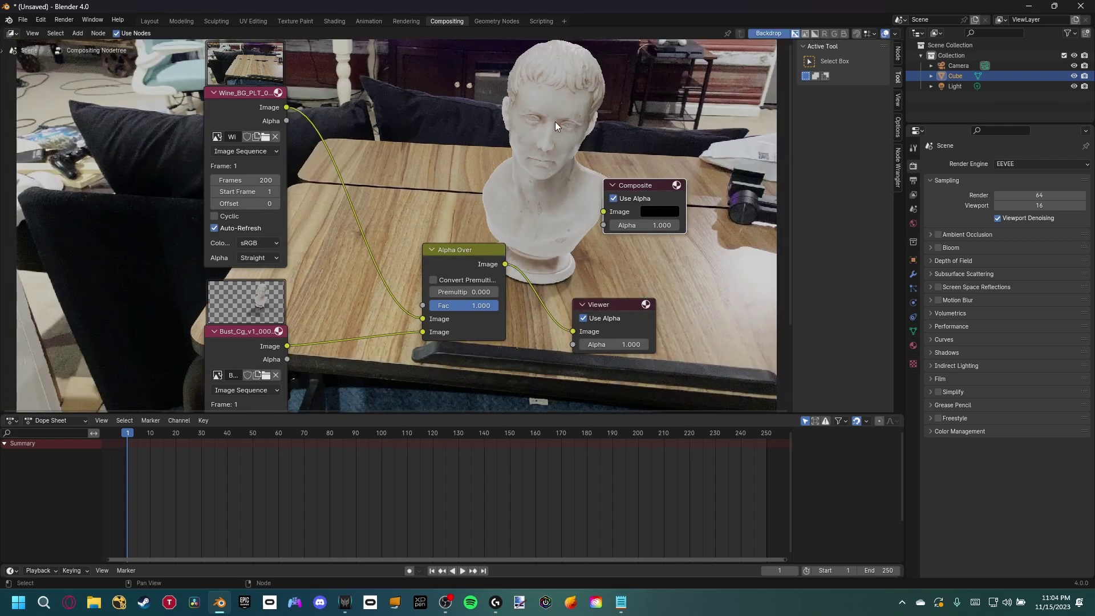
pyautogui.click(444, 280)
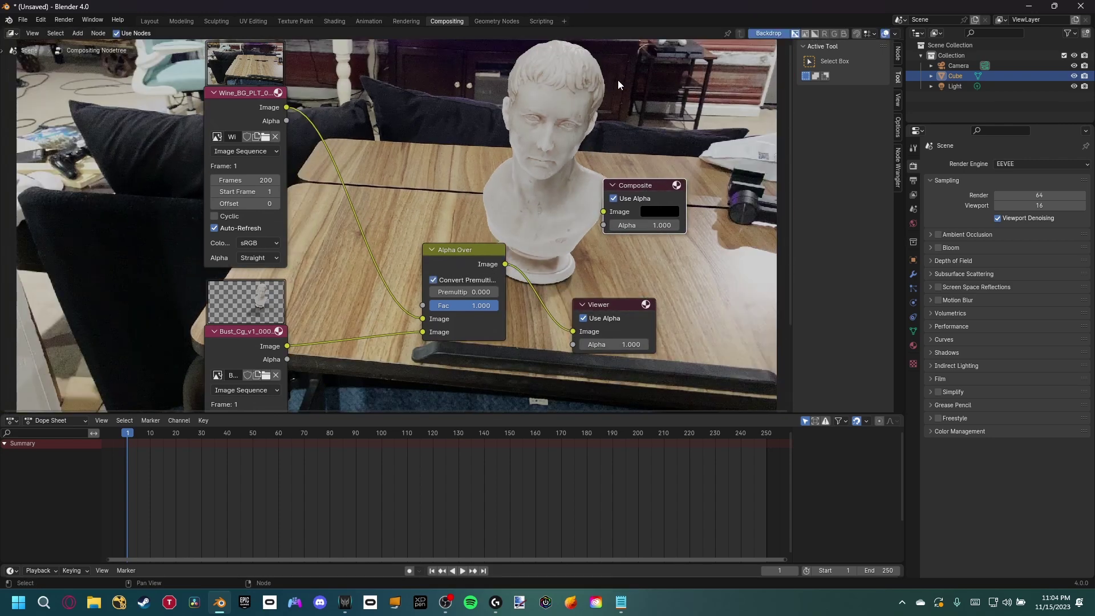
pyautogui.click(452, 280)
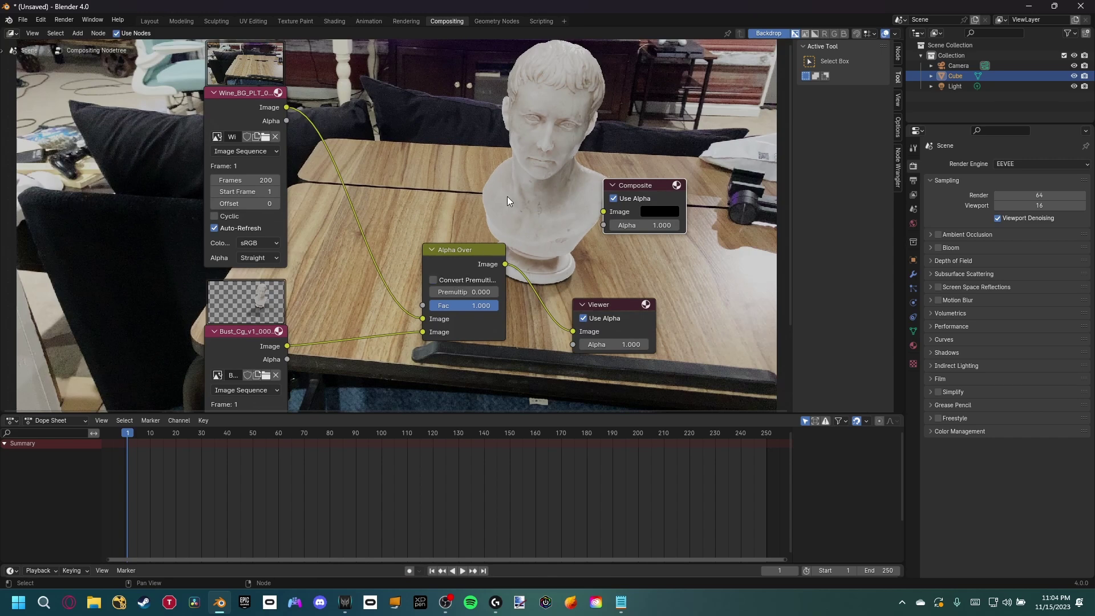
pyautogui.click(456, 276)
pyautogui.moveTo(496, 150); pyautogui.dragTo(467, 155, button='middle')
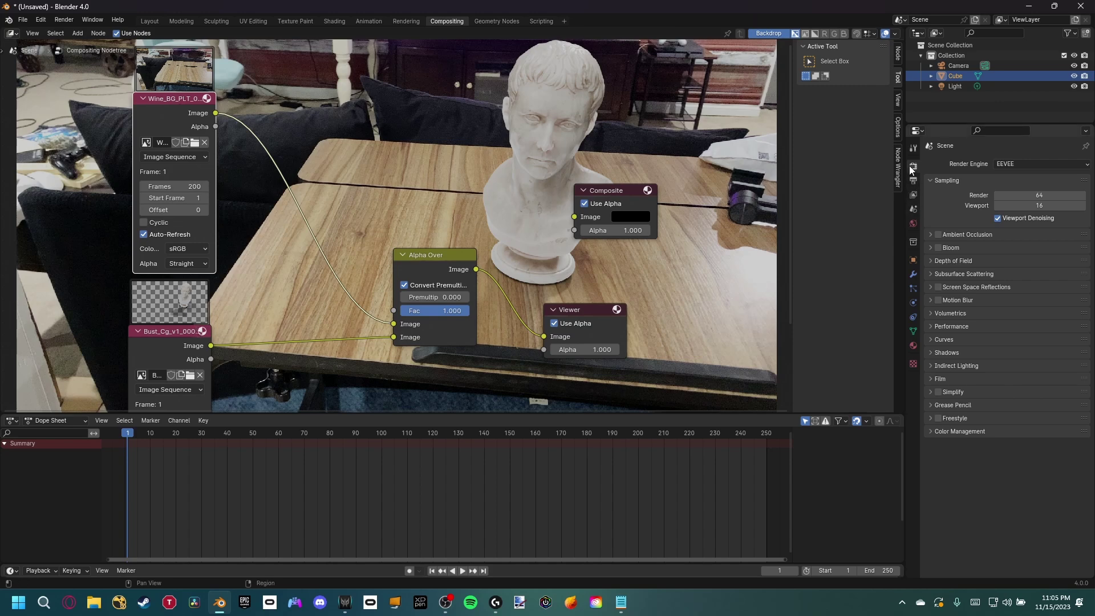
# - Switch Color Management's View Transform from Filmic to Standard and resize the backdrop to check colours
pyautogui.click(951, 432)
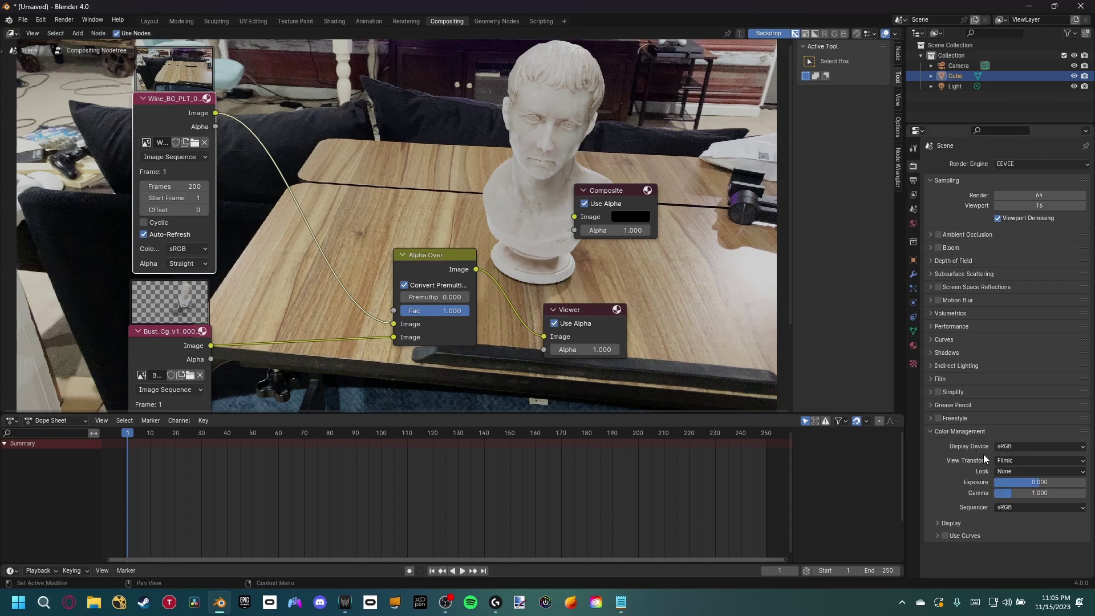
pyautogui.click(1006, 461)
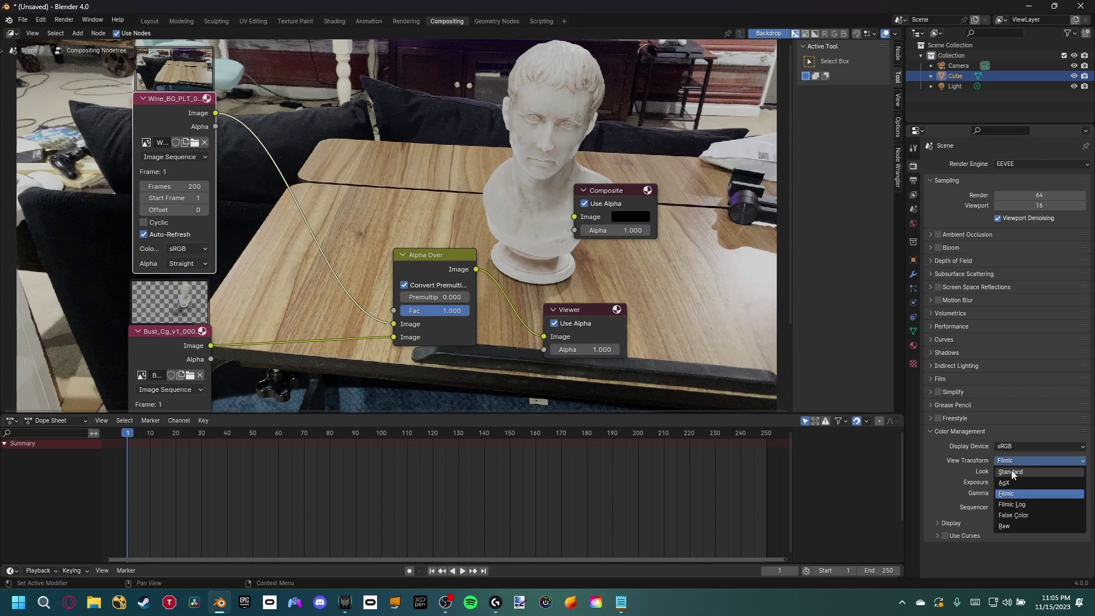
pyautogui.click(1011, 470)
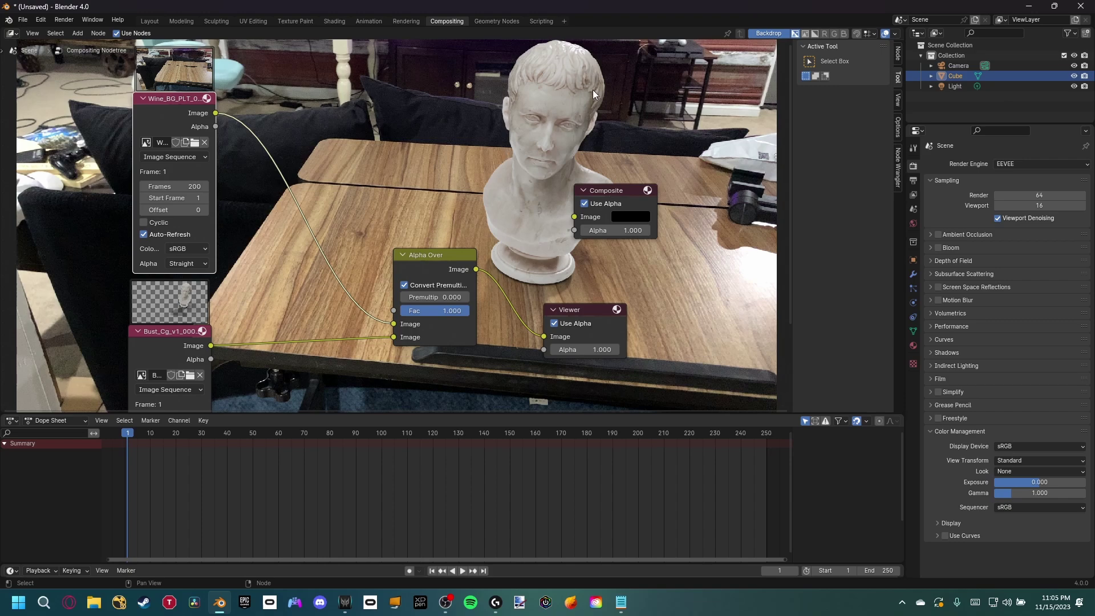
pyautogui.press('v')
pyautogui.press('v')
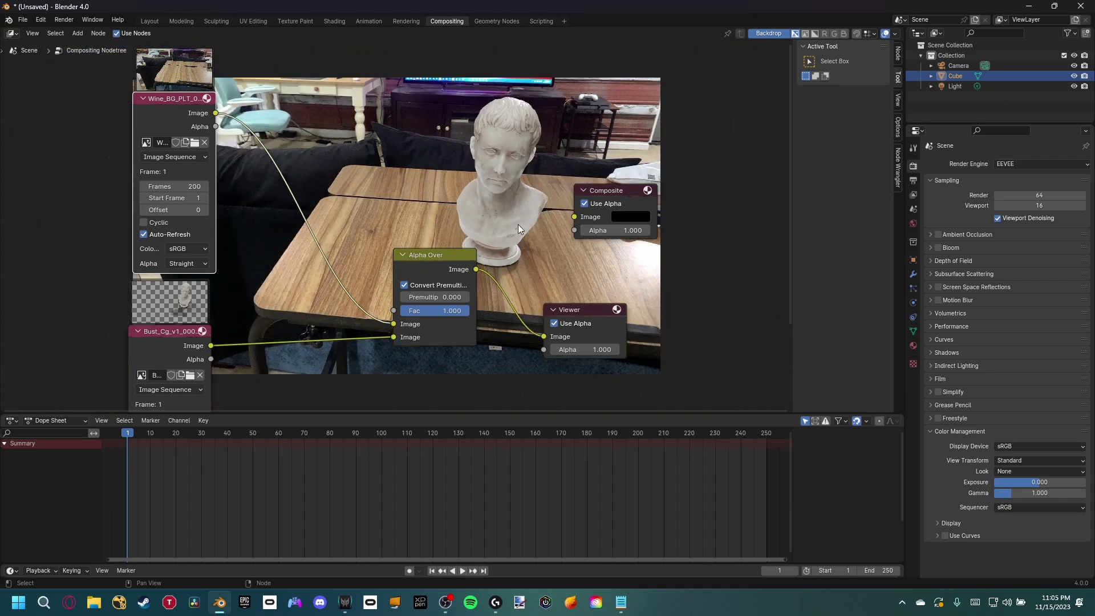
pyautogui.hotkey('alt', 'v')
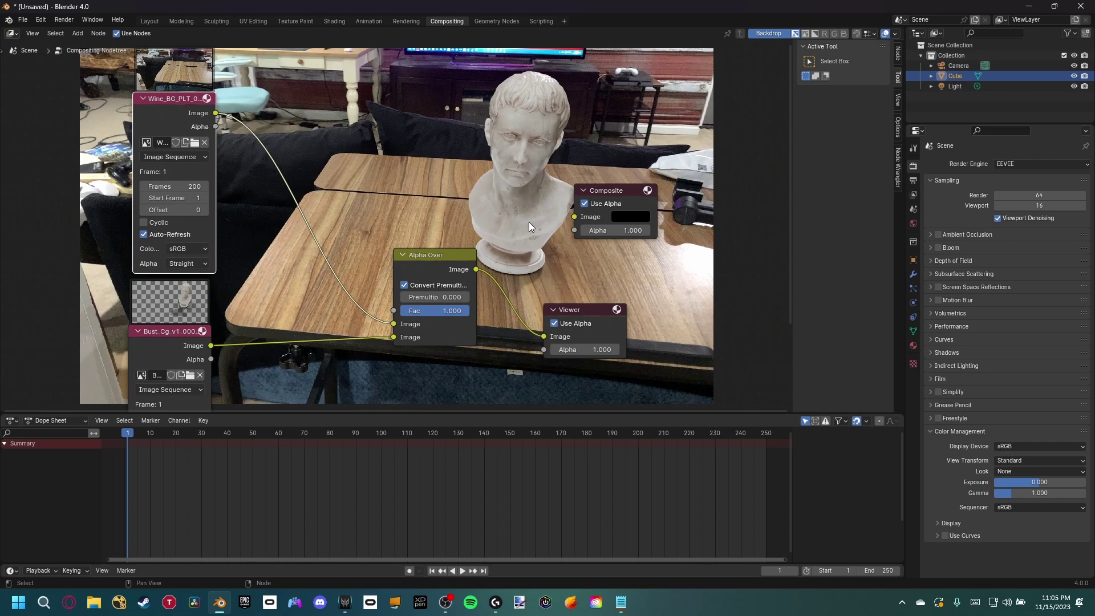
pyautogui.moveTo(477, 211); pyautogui.dragTo(417, 172, button='middle')
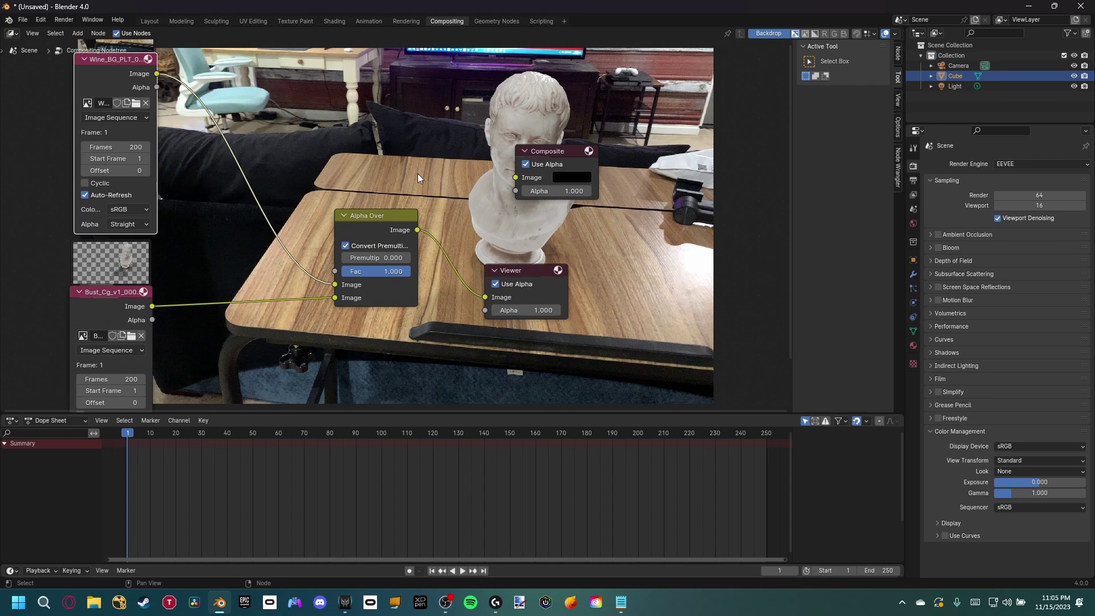
pyautogui.moveTo(150, 318); pyautogui.dragTo(212, 266, button='middle')
# - Add a Blur node onto the link between Bust_Cg and Alpha Over
pyautogui.moveTo(194, 262); pyautogui.dragTo(120, 266)
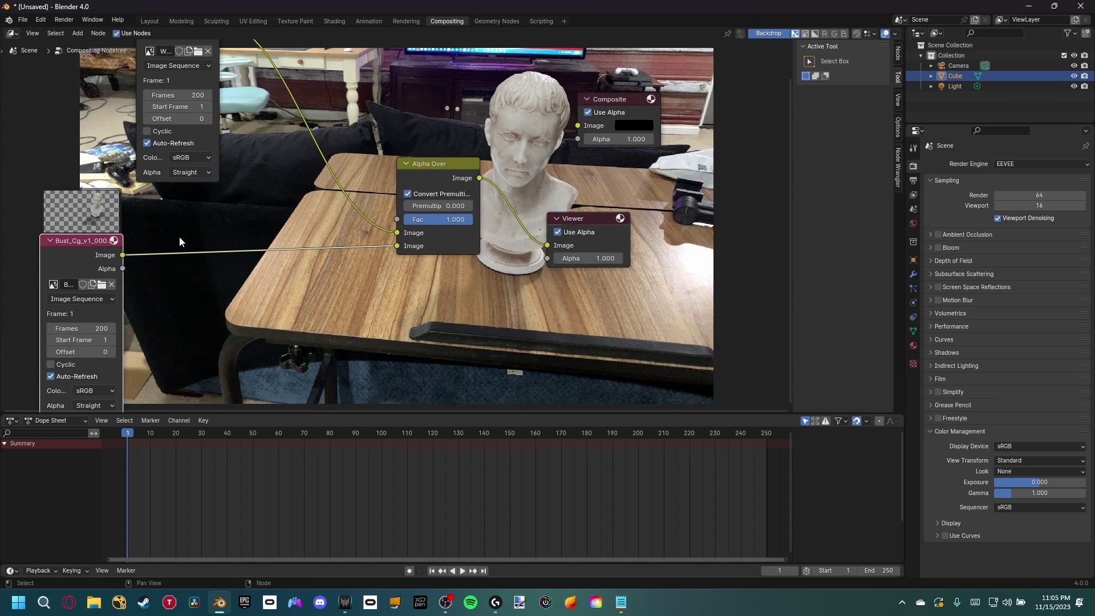
pyautogui.moveTo(179, 236); pyautogui.dragTo(188, 296, button='middle')
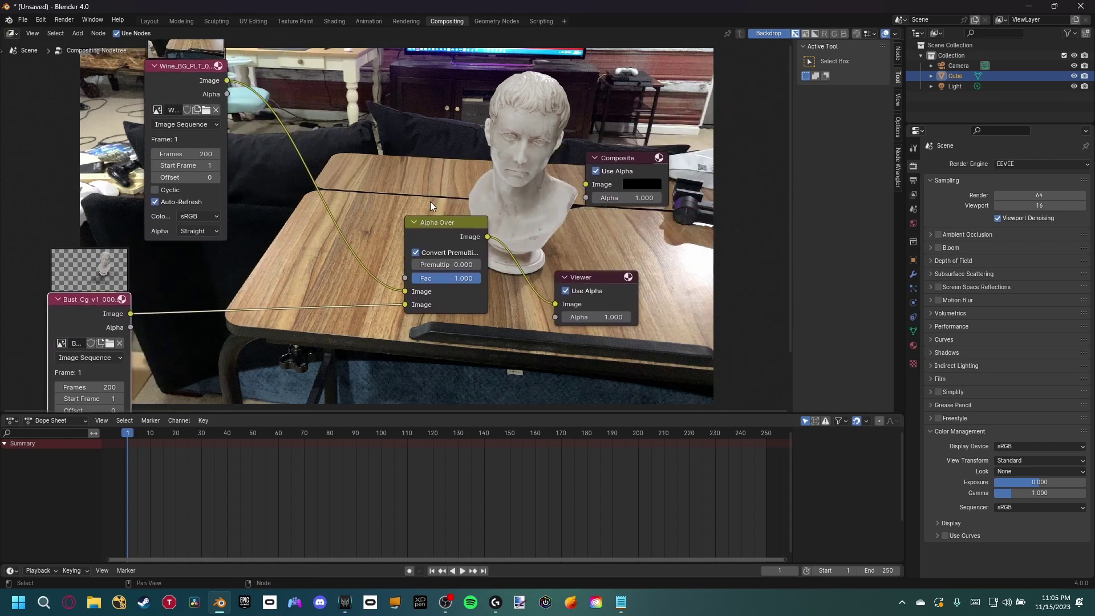
pyautogui.hotkey('shift', 'a')
pyautogui.write('blur')
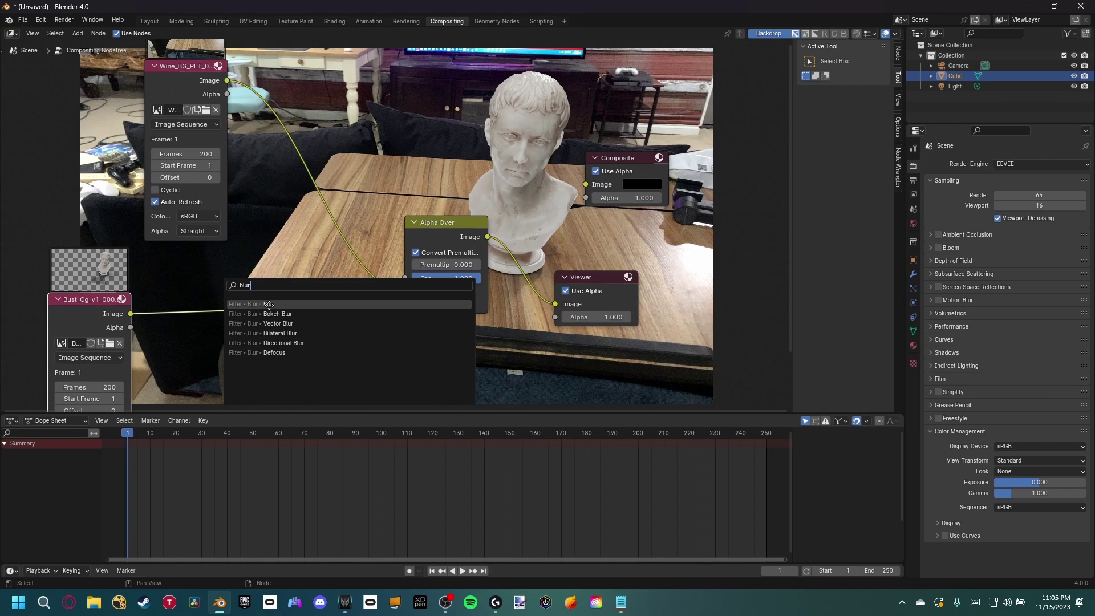
pyautogui.press('Return')
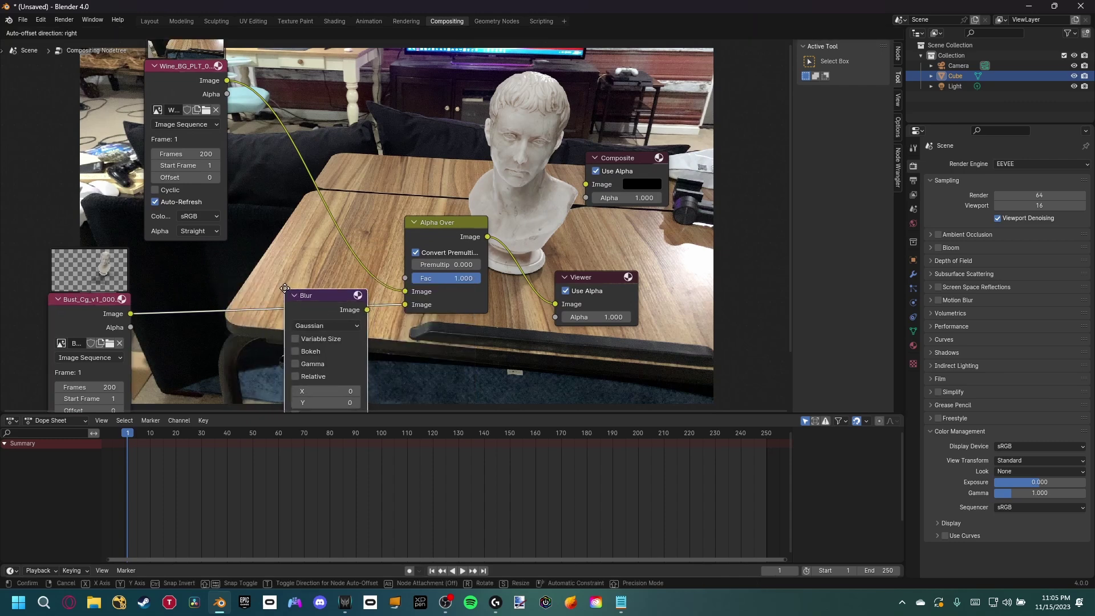
pyautogui.click(394, 334)
pyautogui.moveTo(394, 333); pyautogui.dragTo(321, 271, button='middle')
# - Set the Gaussian Blur X and Y sizes to 2 and enlarge the backdrop preview
pyautogui.click(261, 318)
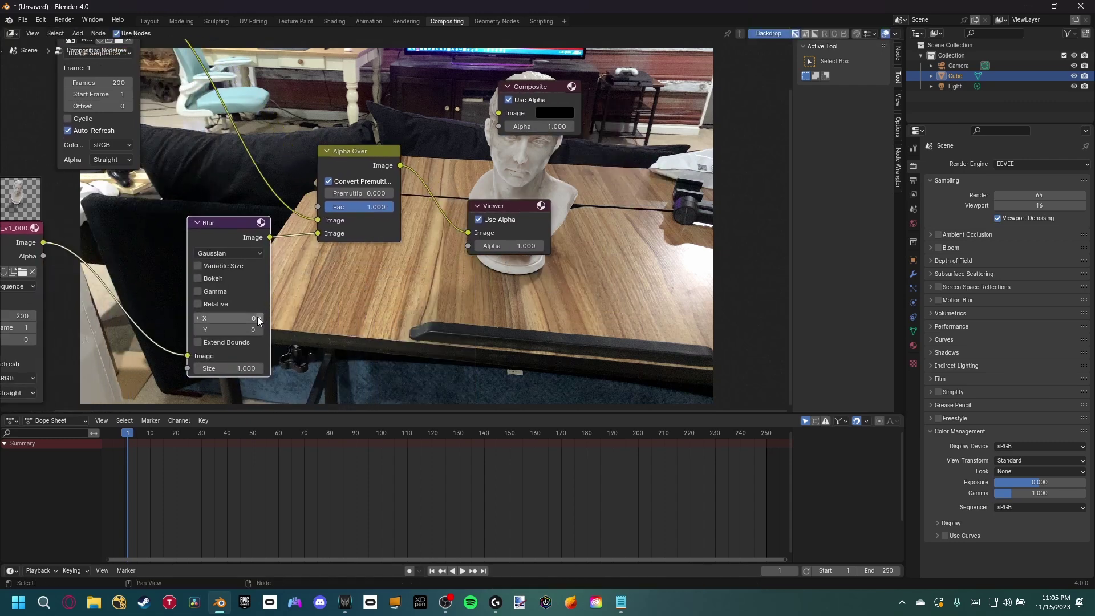
pyautogui.click(261, 317)
pyautogui.click(260, 330)
pyautogui.click(261, 330)
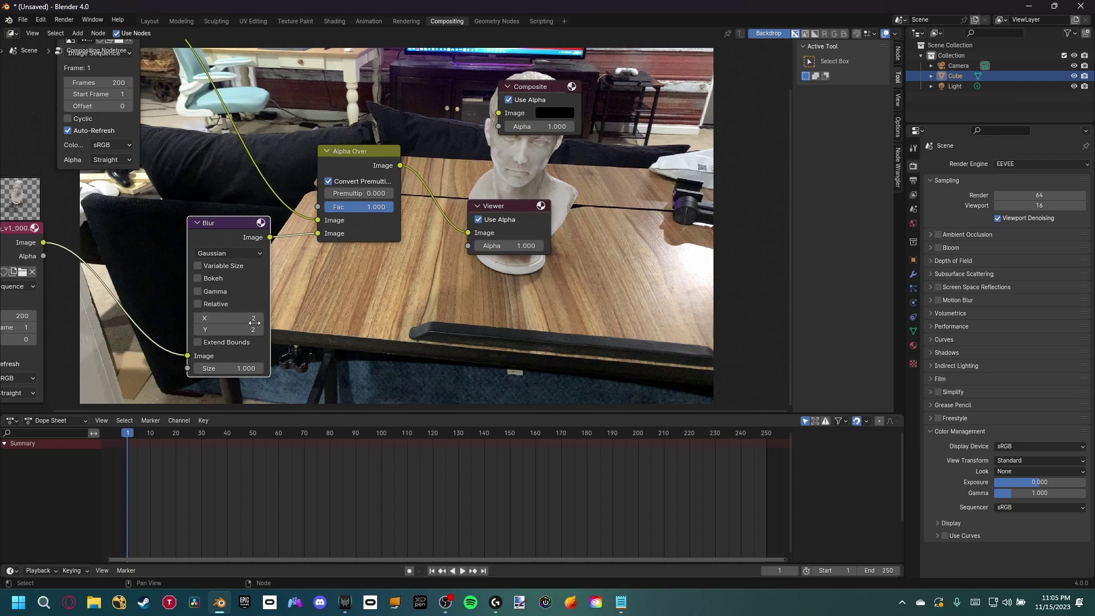
pyautogui.moveTo(468, 320); pyautogui.dragTo(418, 354, button='middle')
pyautogui.hotkey('alt', 'v')
pyautogui.hotkey('alt', 'v')
pyautogui.hotkey('alt', 'v')
pyautogui.hotkey('alt', 'v')
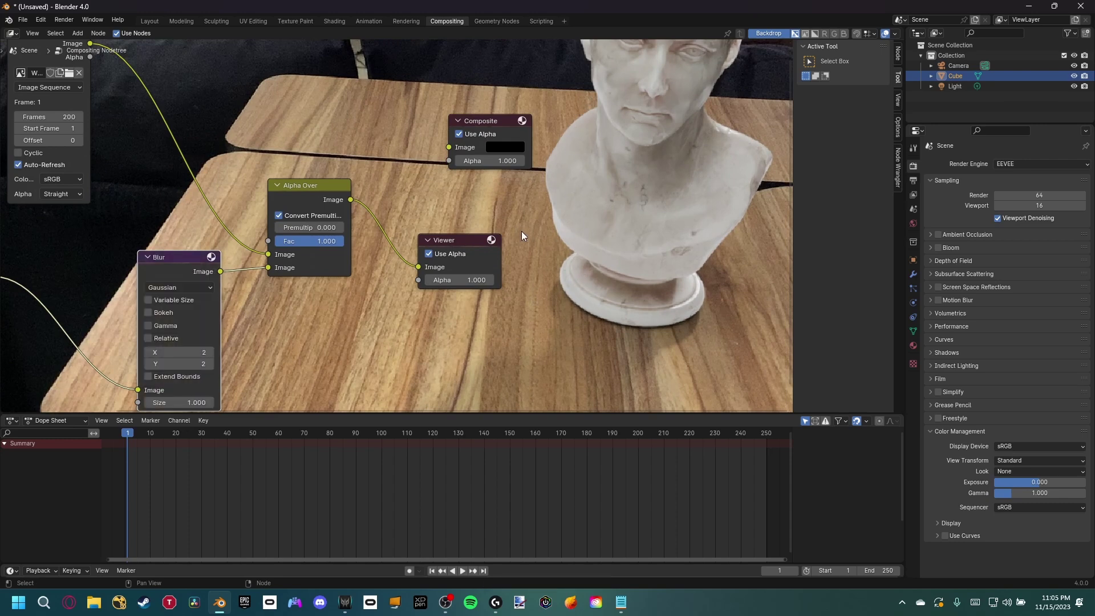
pyautogui.scroll(1, 566, 287)
pyautogui.scroll(-2, 525, 275)
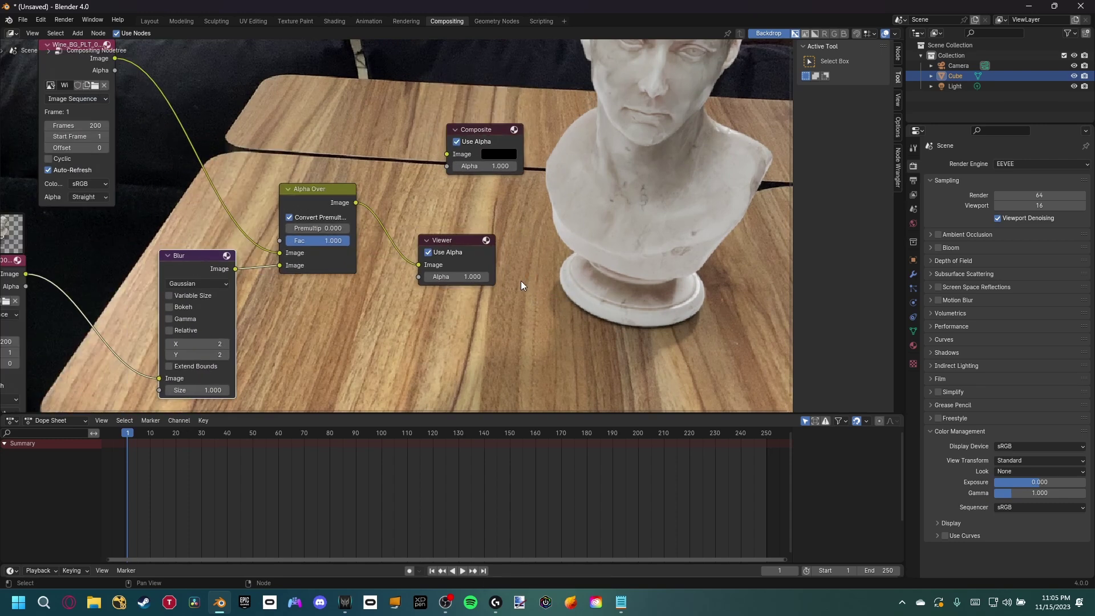
pyautogui.keyDown('ctrl'); pyautogui.scroll(5, 522, 281); pyautogui.keyUp('ctrl')
pyautogui.moveTo(278, 242); pyautogui.dragTo(171, 272)
# - Insert a Glare node between the Bust_Cg image and the Blur node
pyautogui.moveTo(204, 268); pyautogui.dragTo(244, 252, button='middle')
pyautogui.hotkey('shift', 'a')
pyautogui.moveTo(337, 224)
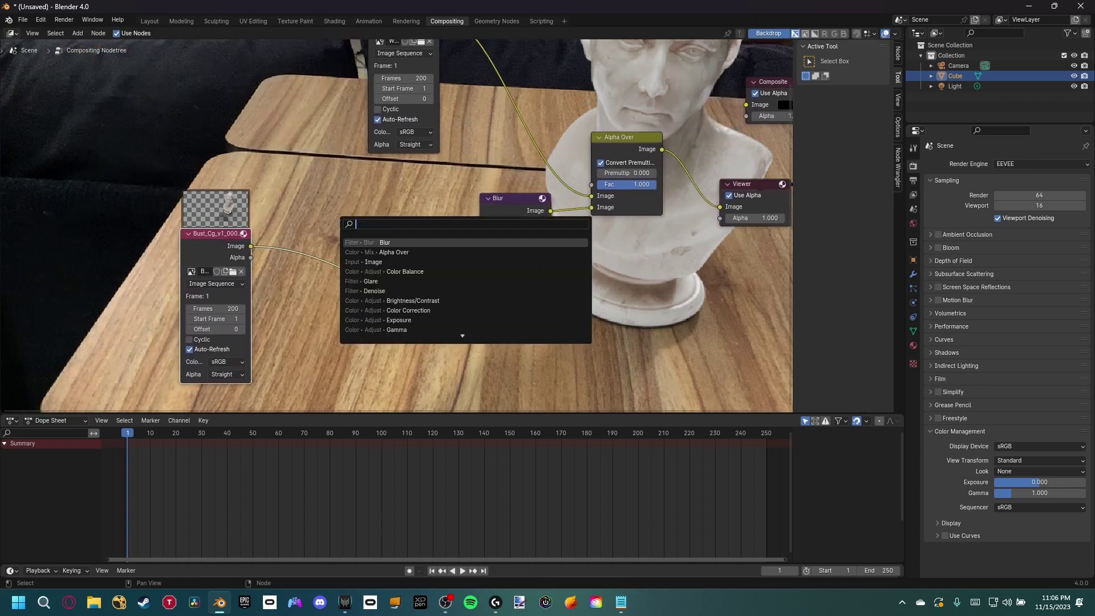
pyautogui.write('glare')
pyautogui.click(396, 239)
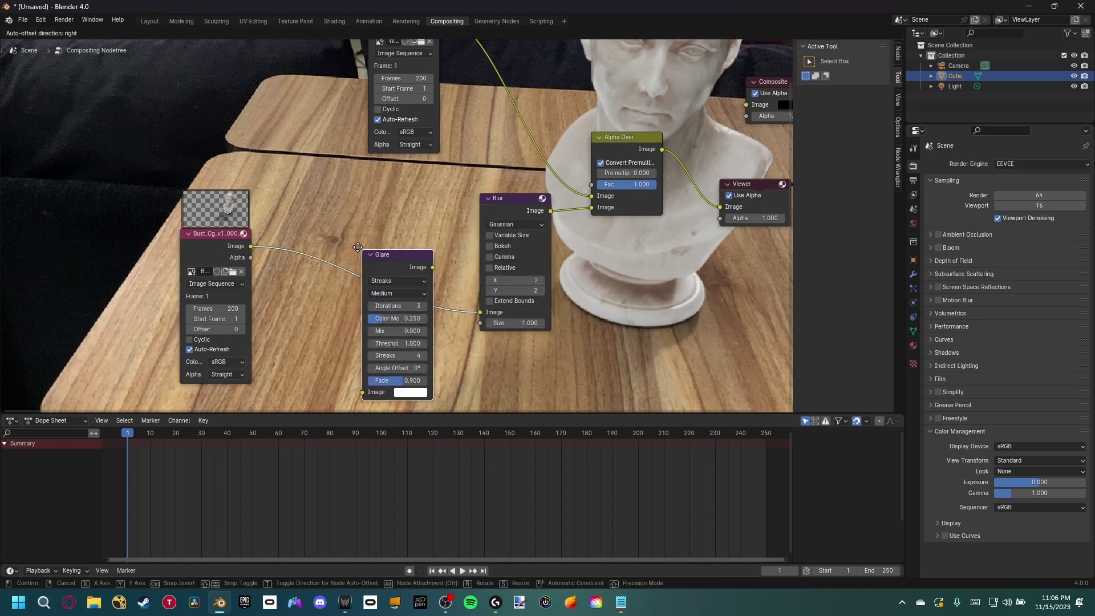
pyautogui.click(371, 235)
pyautogui.press('v')
pyautogui.press('v')
pyautogui.press('v')
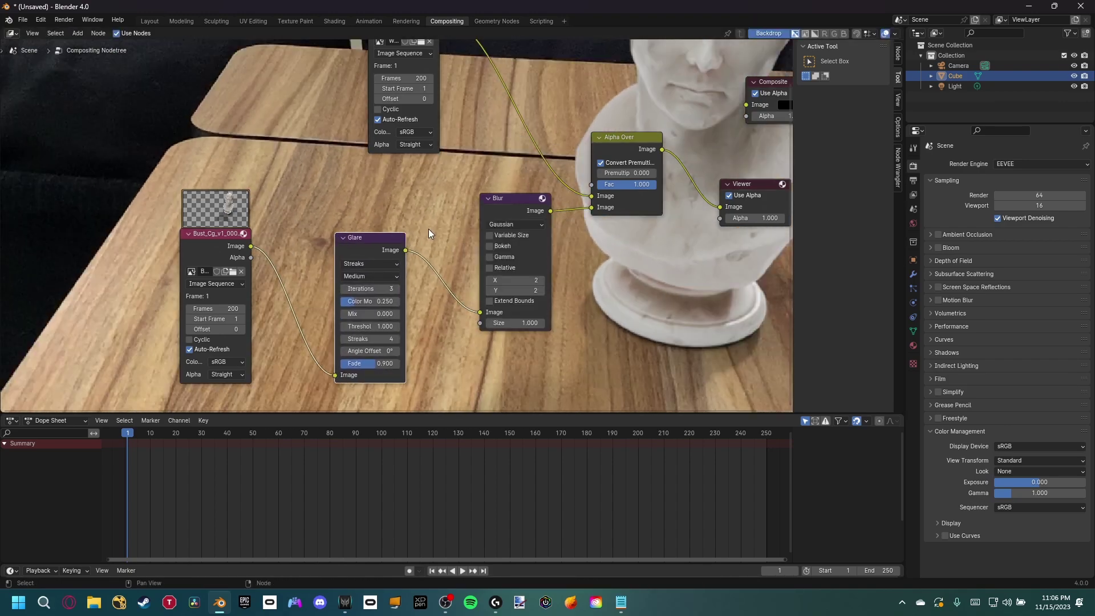
pyautogui.moveTo(319, 180); pyautogui.dragTo(262, 177, button='middle')
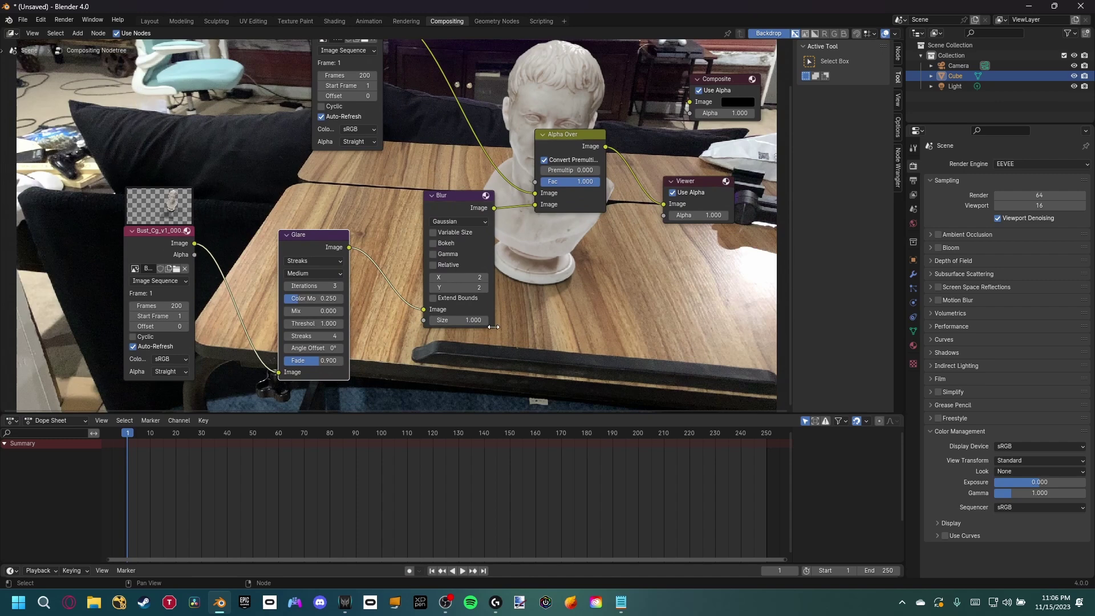
# - Set the glare type to Fog Glow with threshold 0.400
pyautogui.click(316, 260)
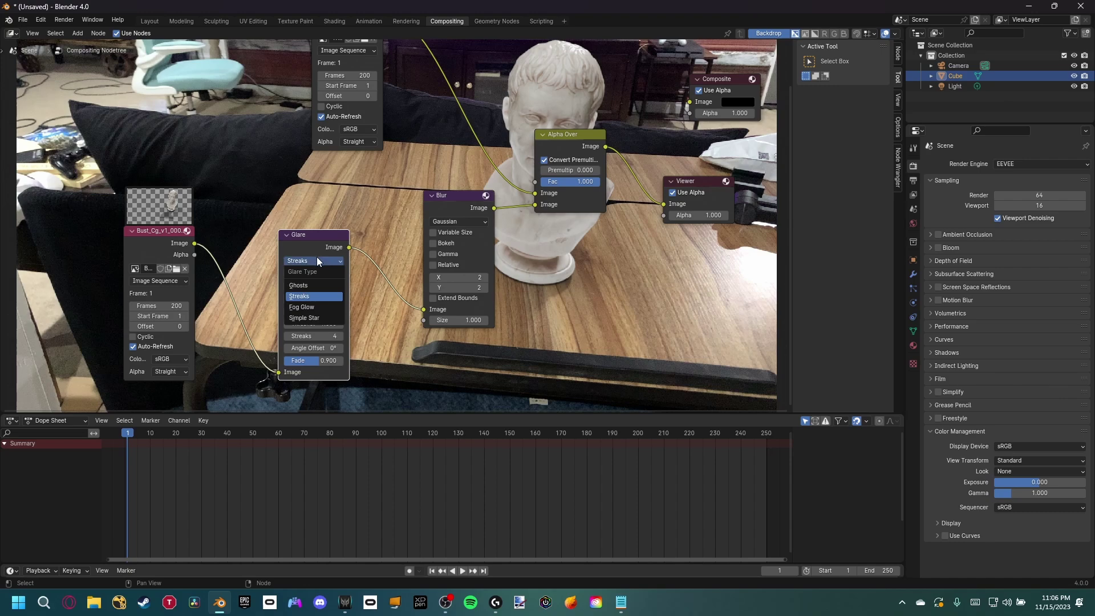
pyautogui.click(307, 310)
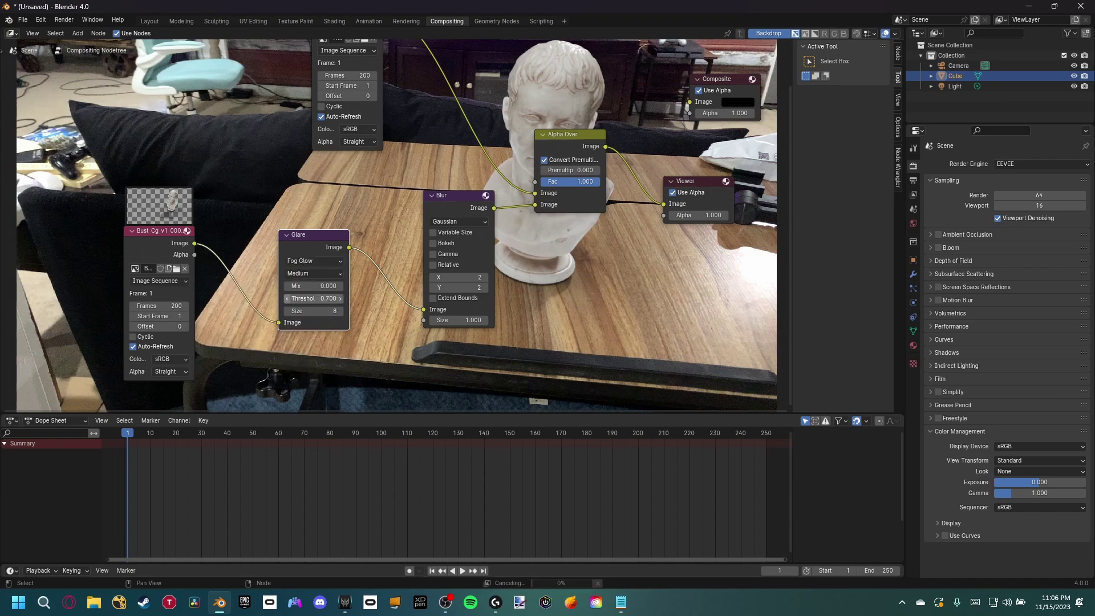
pyautogui.click(289, 299)
pyautogui.click(288, 299)
pyautogui.moveTo(333, 266); pyautogui.dragTo(233, 299, button='middle')
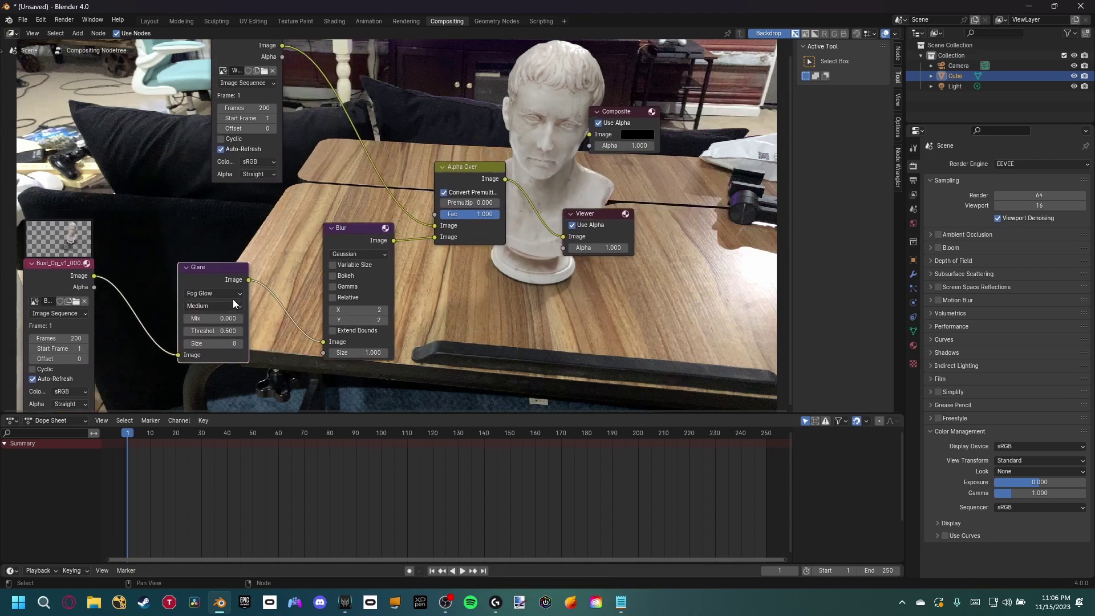
pyautogui.click(225, 264)
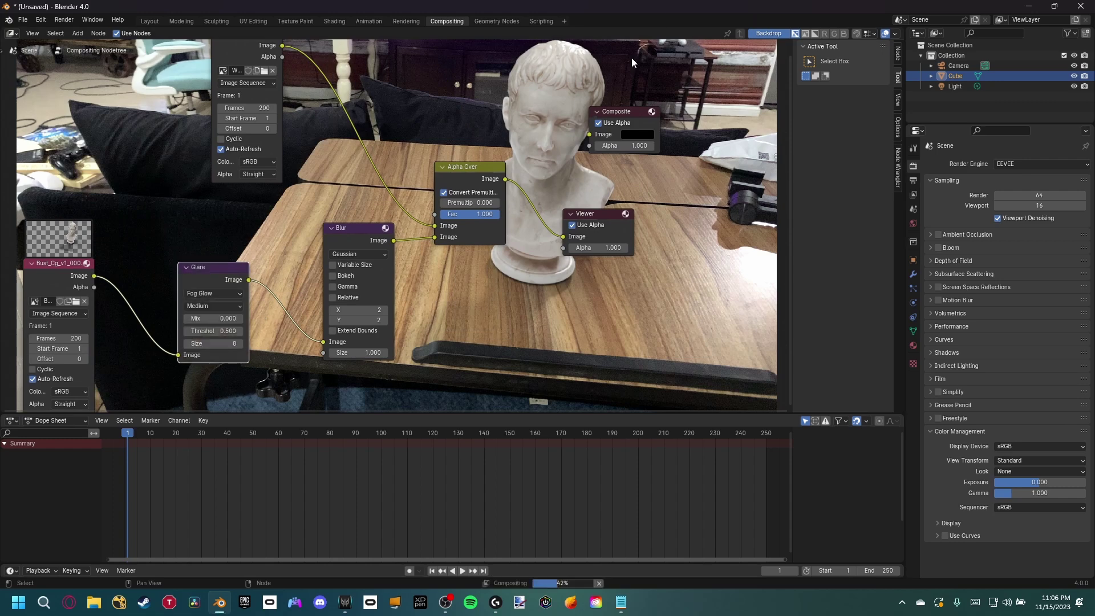
pyautogui.click(187, 331)
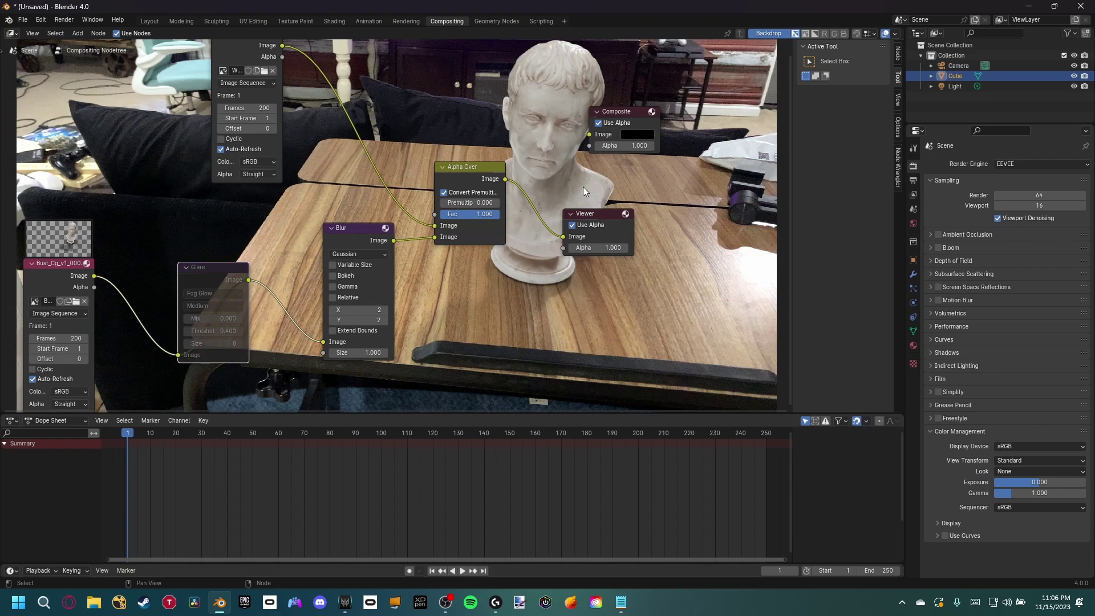
# - Connect the Alpha Over Image output to the Composite node's Image input
pyautogui.moveTo(588, 170); pyautogui.dragTo(430, 201, button='middle')
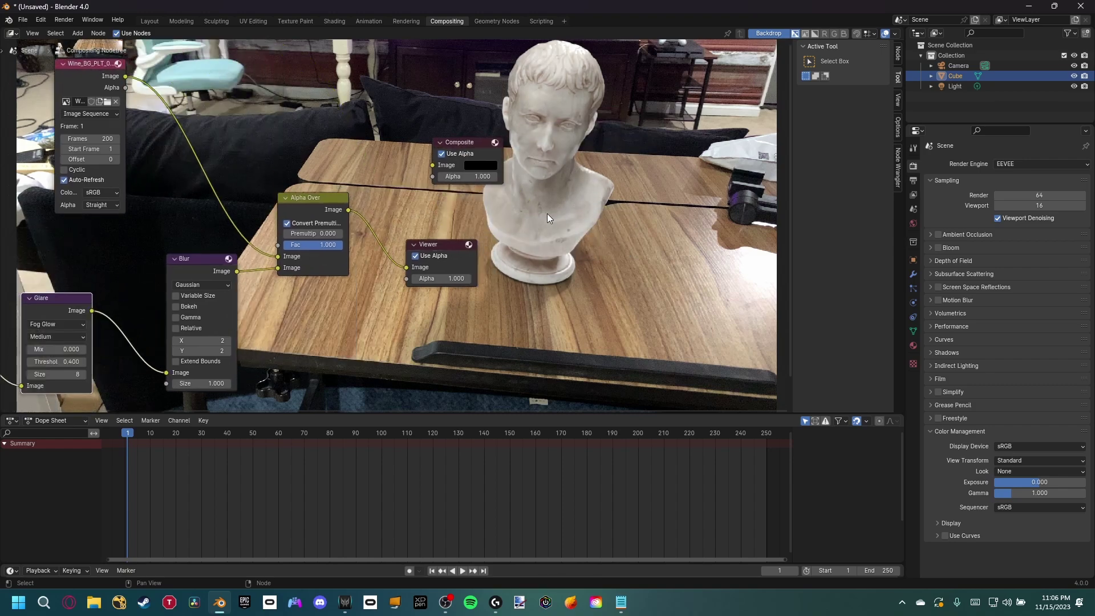
pyautogui.moveTo(546, 214); pyautogui.dragTo(571, 206, button='middle')
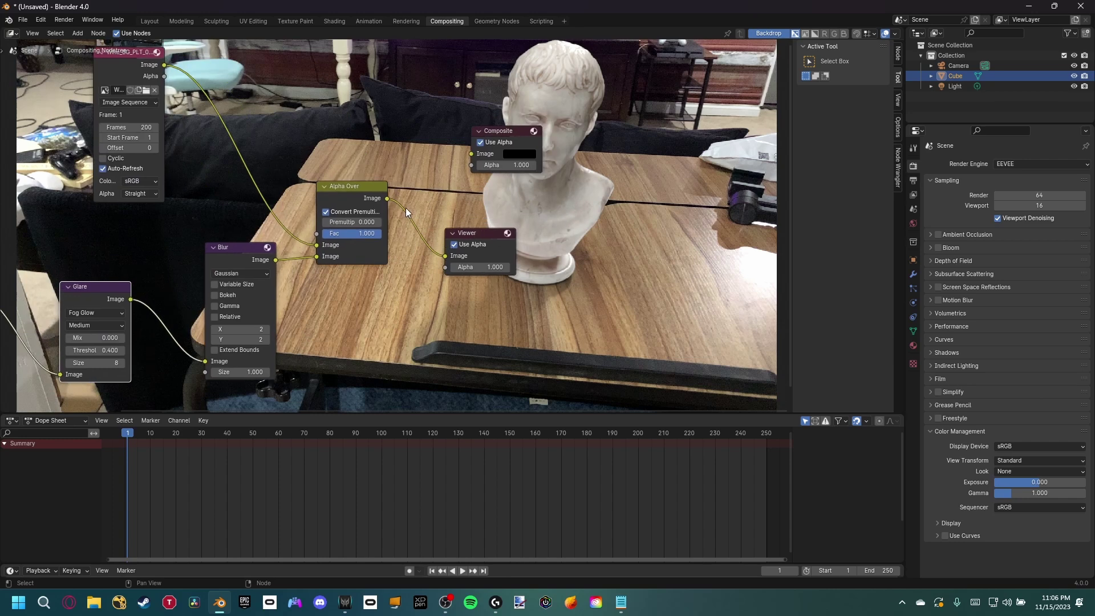
pyautogui.moveTo(391, 238); pyautogui.dragTo(429, 255, button='middle')
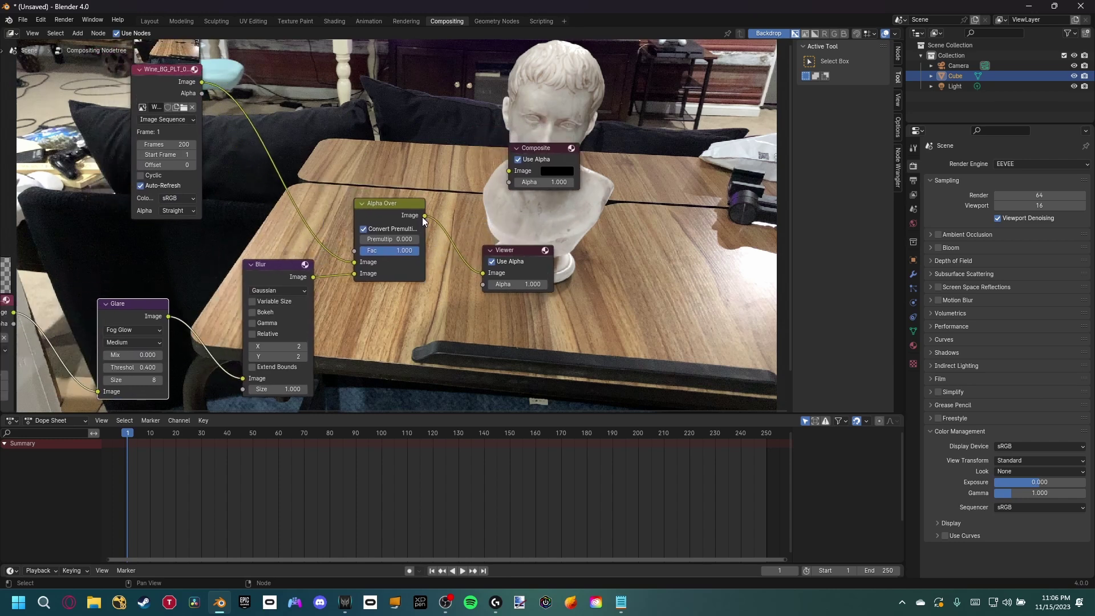
pyautogui.moveTo(425, 215); pyautogui.dragTo(508, 171)
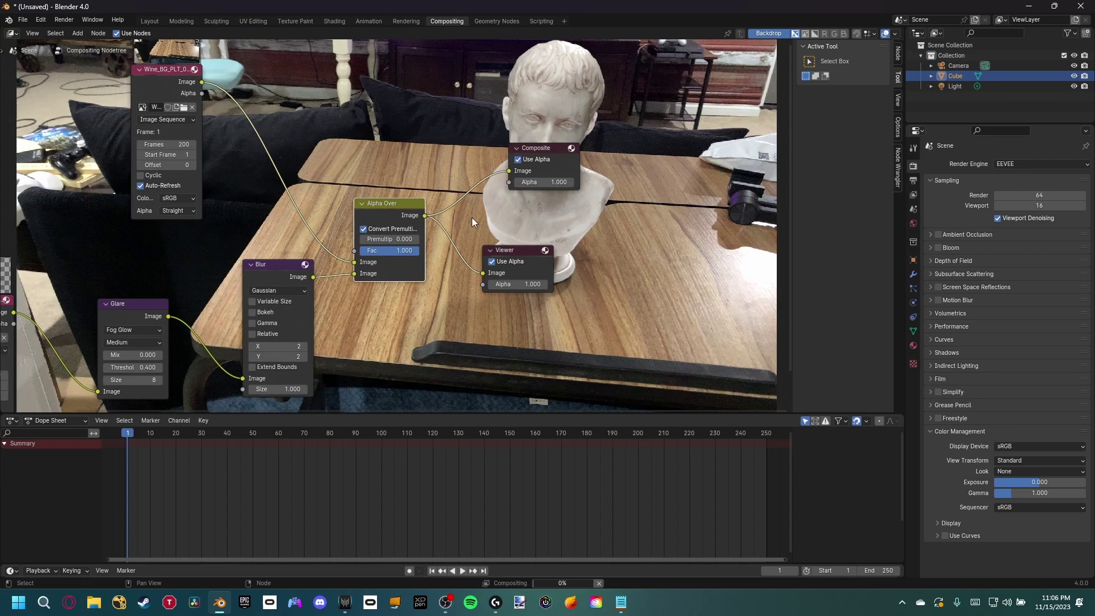
pyautogui.scroll(-1, 533, 197)
pyautogui.scroll(-2, 532, 198)
pyautogui.keyDown('ctrl'); pyautogui.scroll(2, 514, 201); pyautogui.keyUp('ctrl')
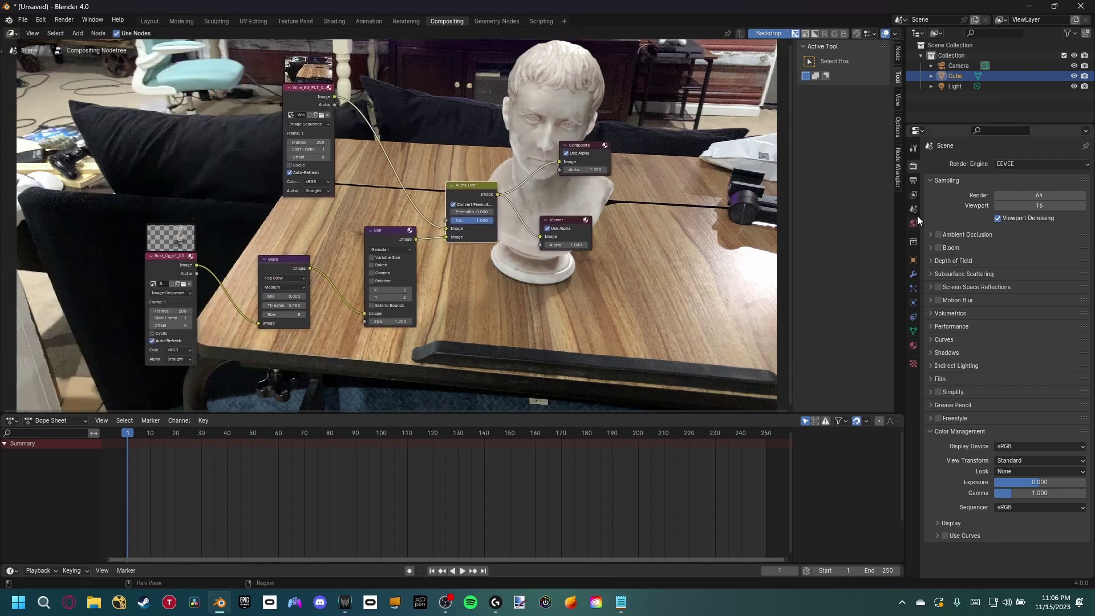
# - Set the output to FFmpeg Video in a QuickTime container at High Quality
pyautogui.click(914, 180)
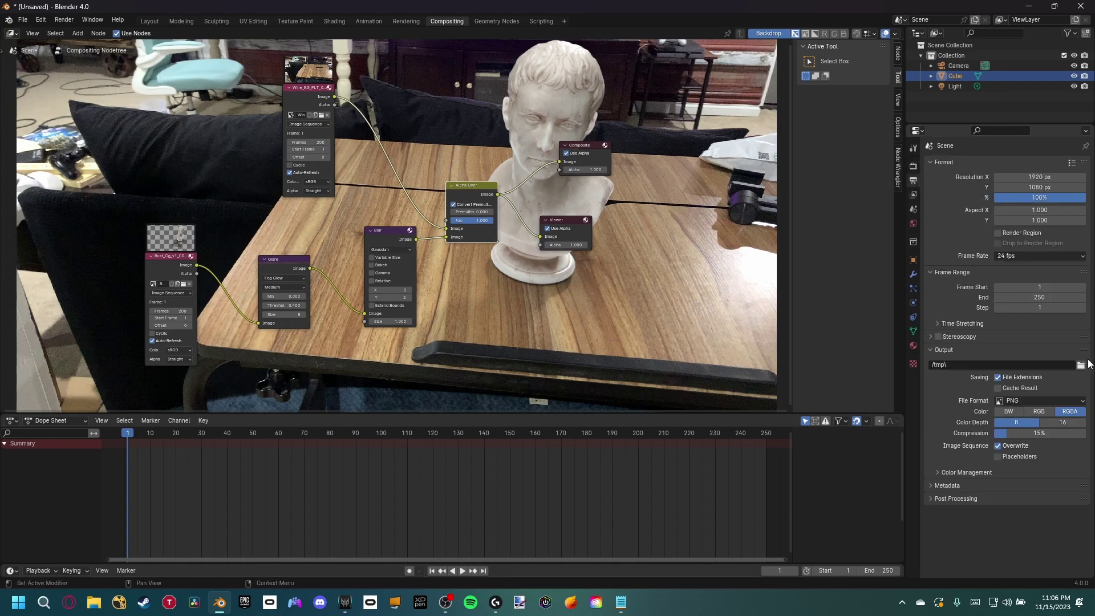
pyautogui.click(1008, 400)
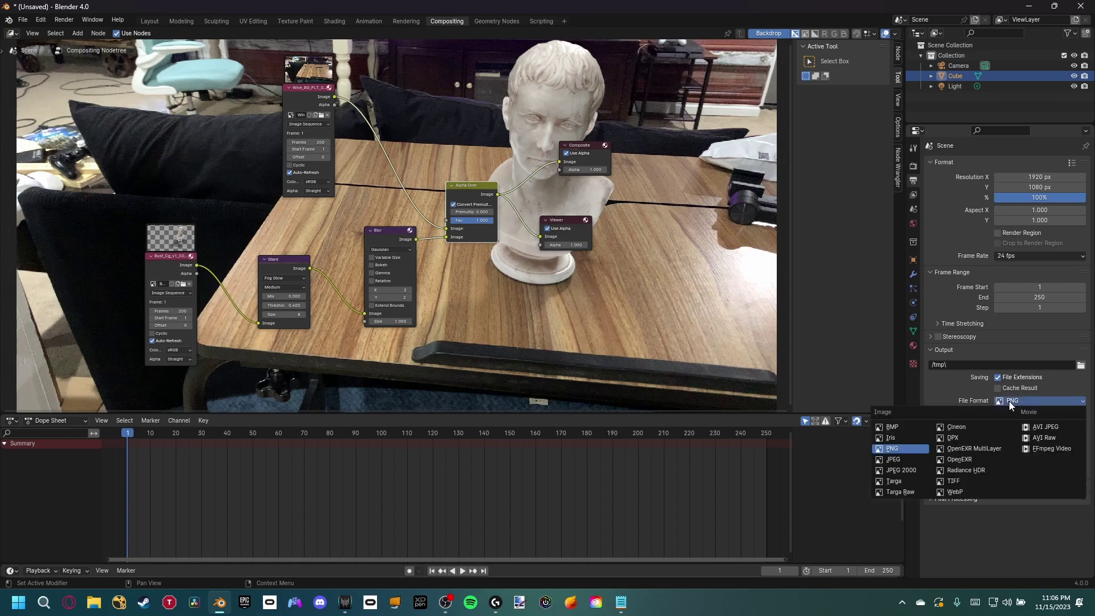
pyautogui.click(1038, 448)
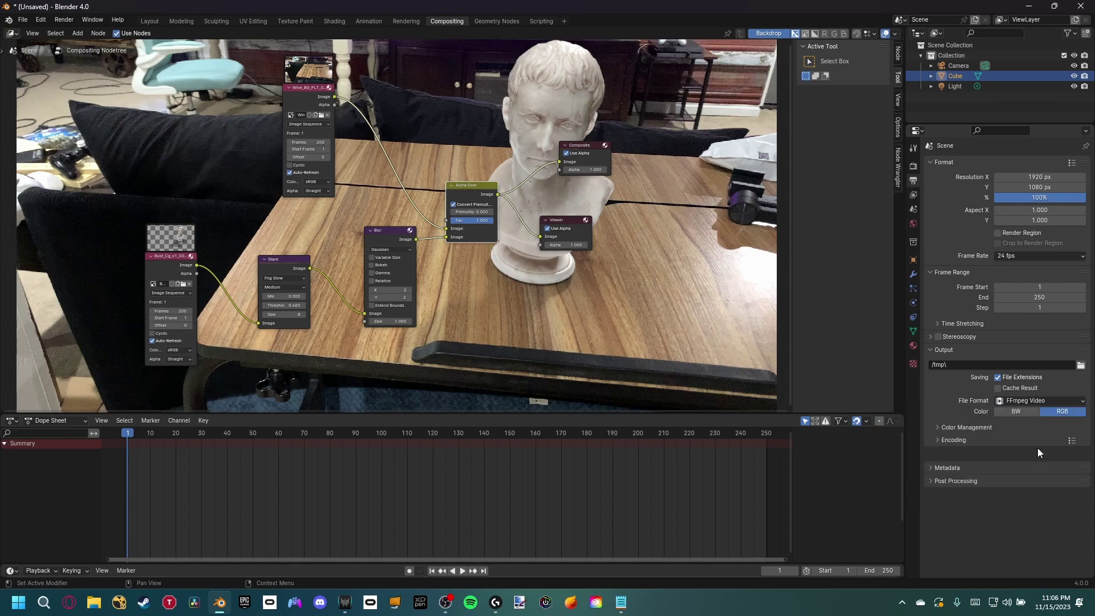
pyautogui.click(1020, 455)
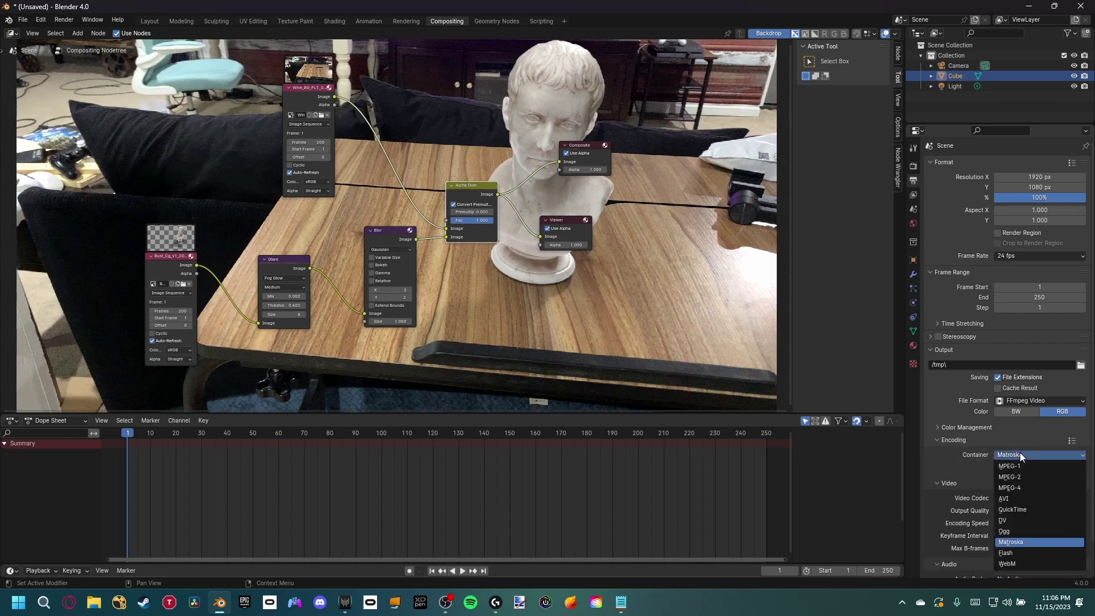
pyautogui.click(1013, 508)
pyautogui.scroll(-2, 984, 485)
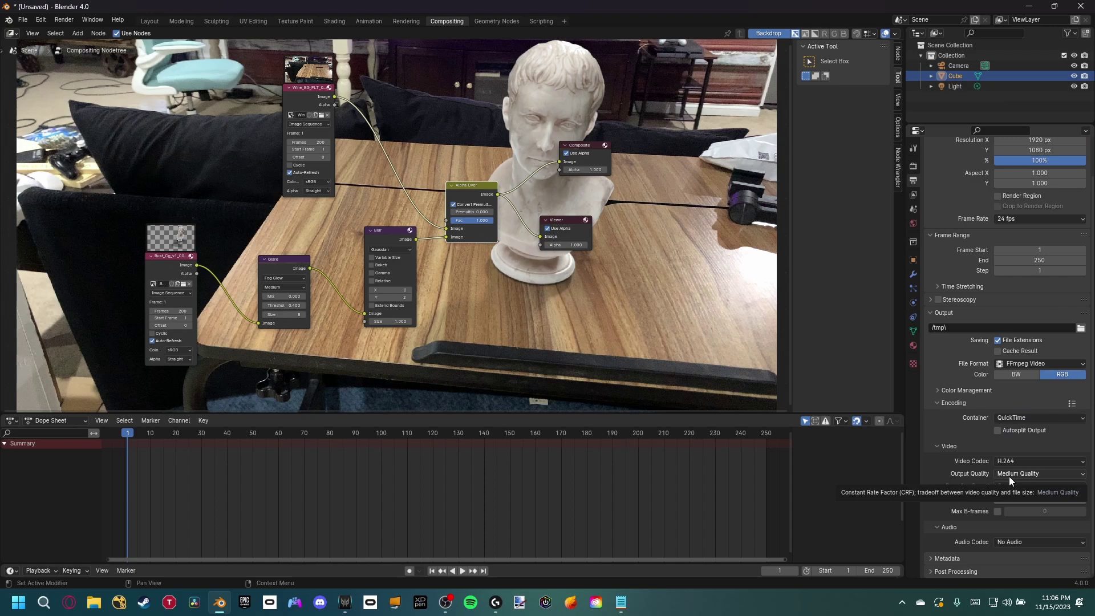
pyautogui.click(1007, 476)
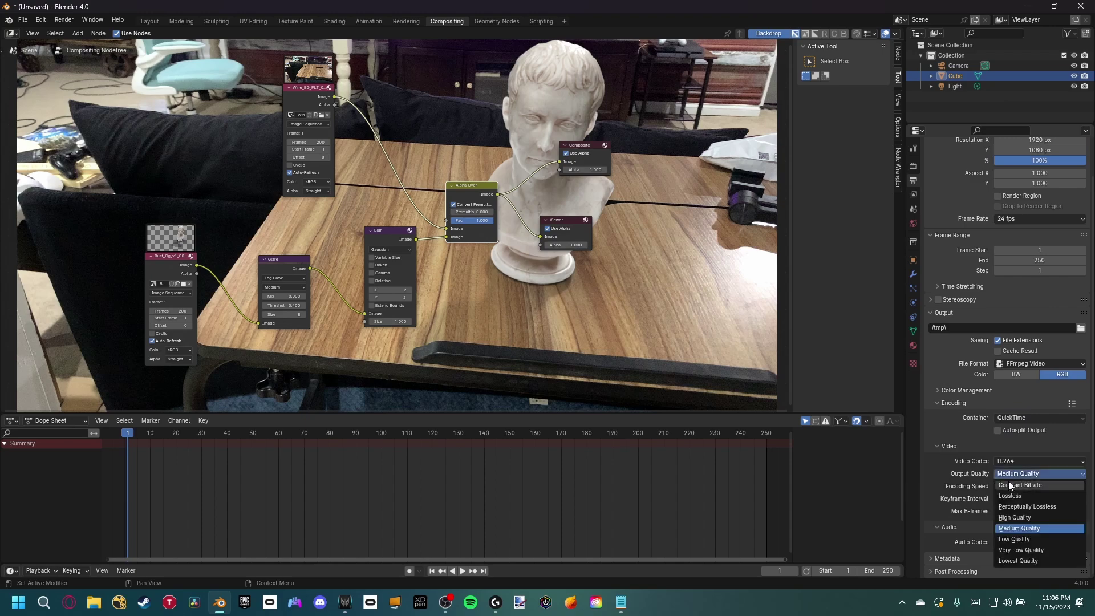
pyautogui.click(1007, 521)
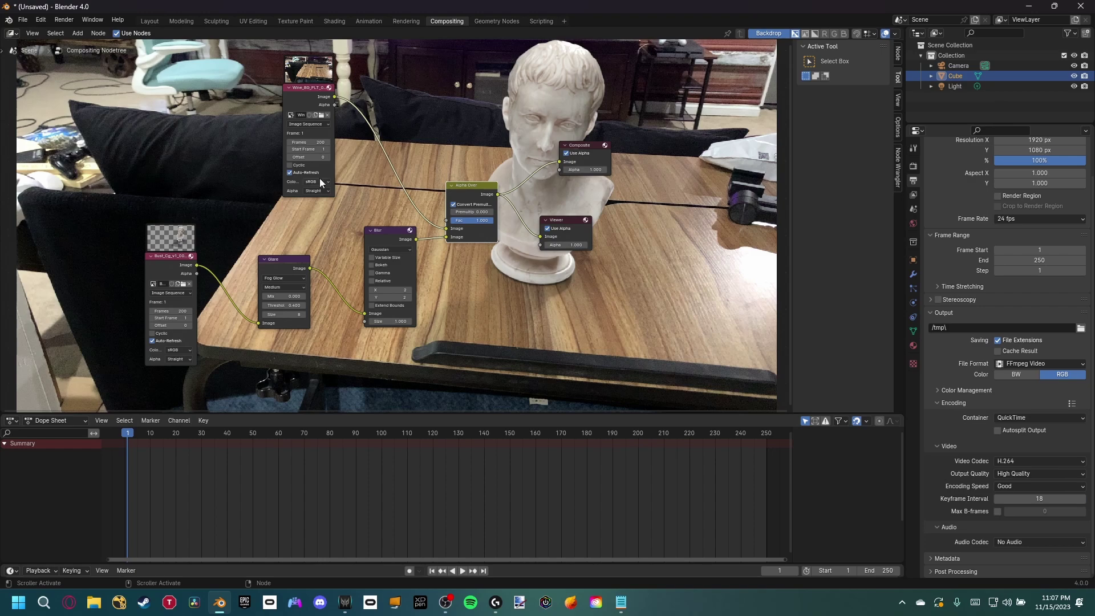
# - Set the scene's end frame to 200
pyautogui.doubleClick(875, 569)
pyautogui.write('200')
pyautogui.press('Return')
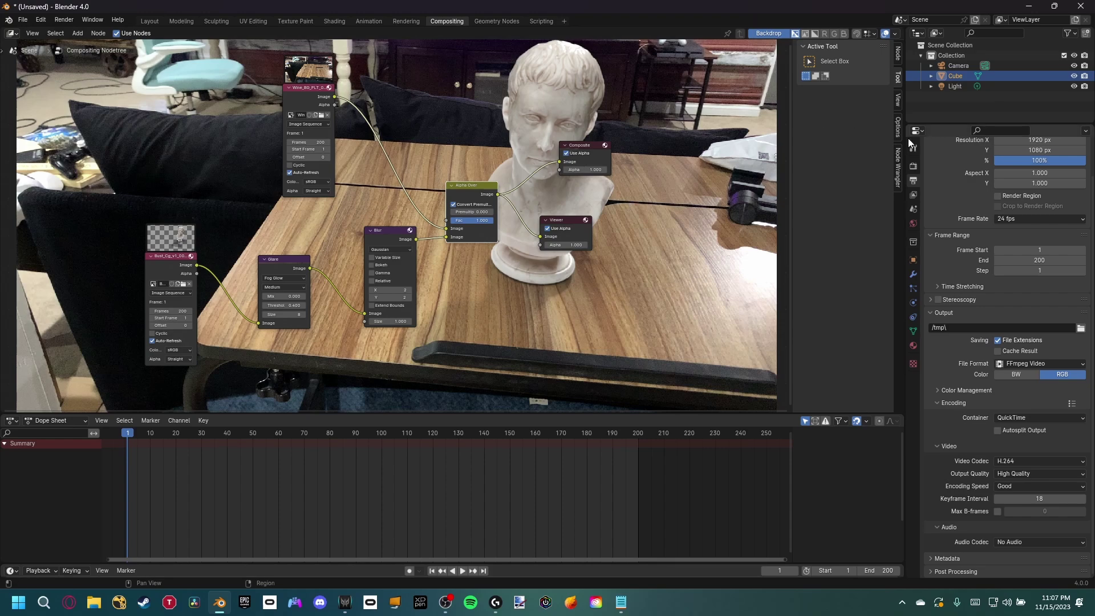
# - Show the Render Properties, with EEVEE as the engine and Standard view transform
pyautogui.click(913, 165)
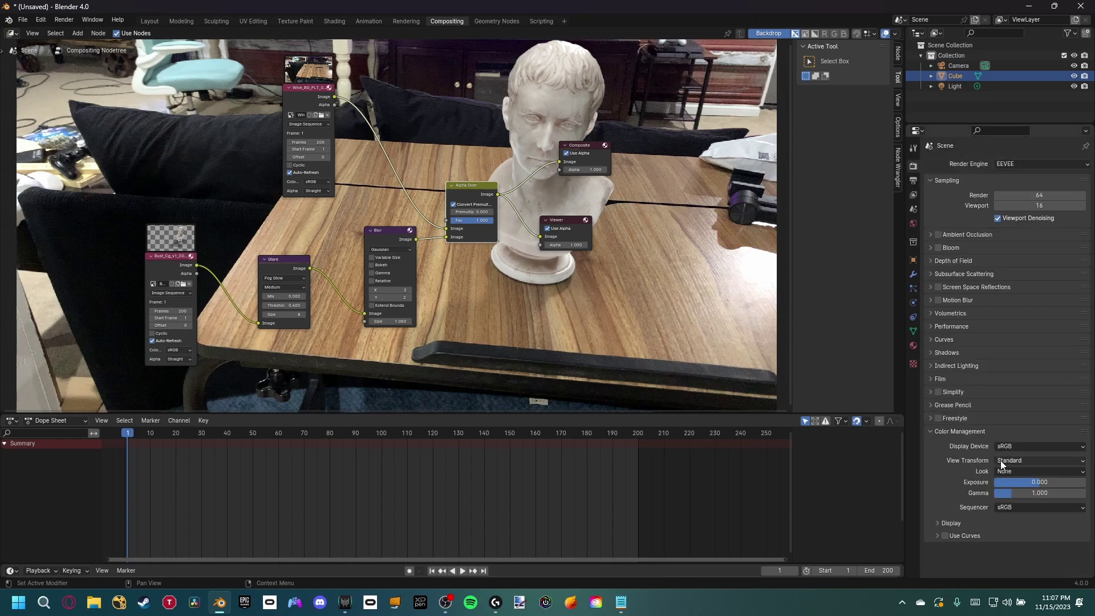